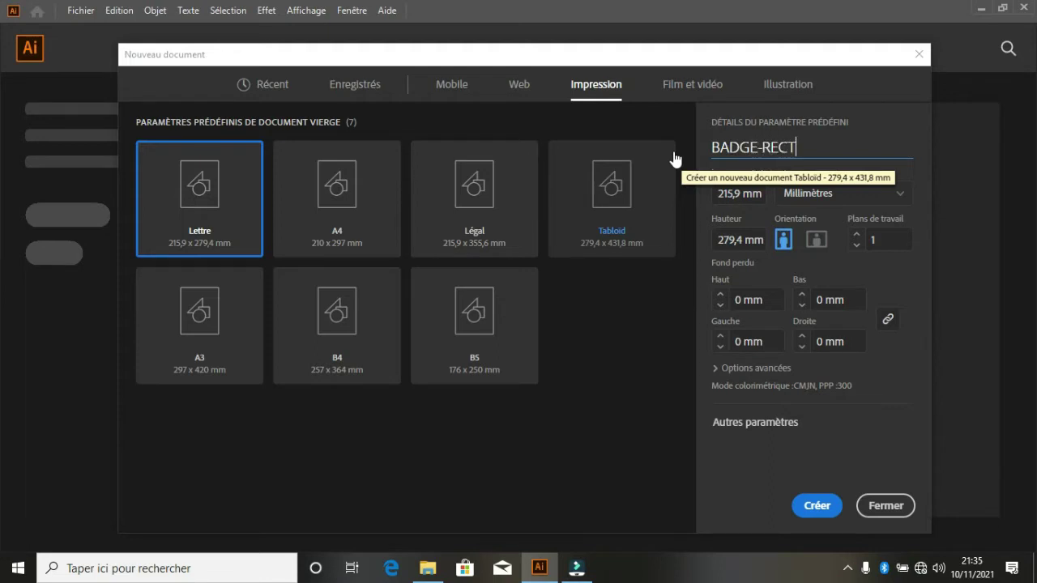
- Create BADGE-RECTO-VERSO-GG as a portrait 55 × 85 mm document with 2 artboards
type("VERSO-GG")
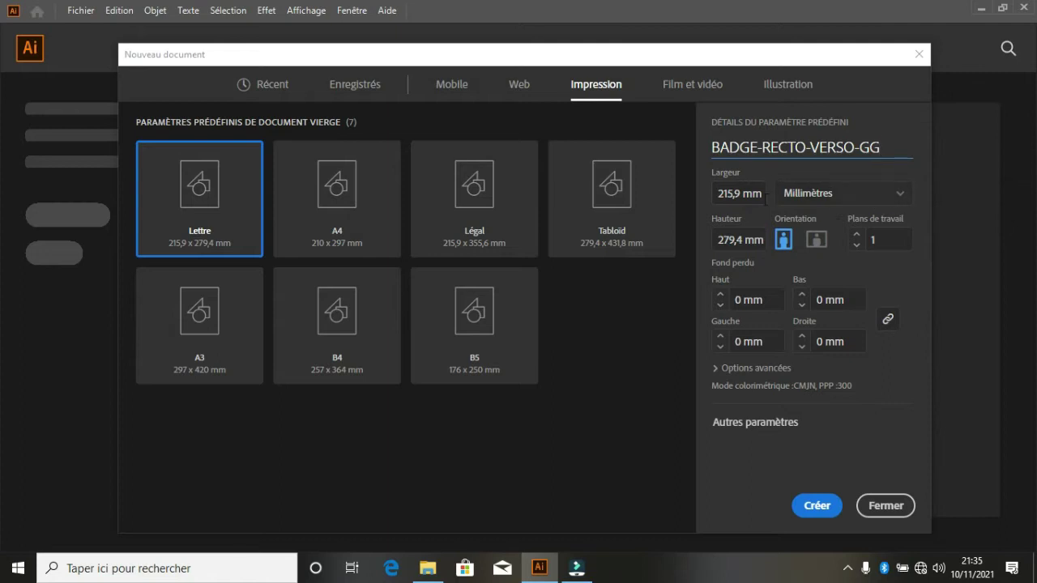
left_click(739, 193)
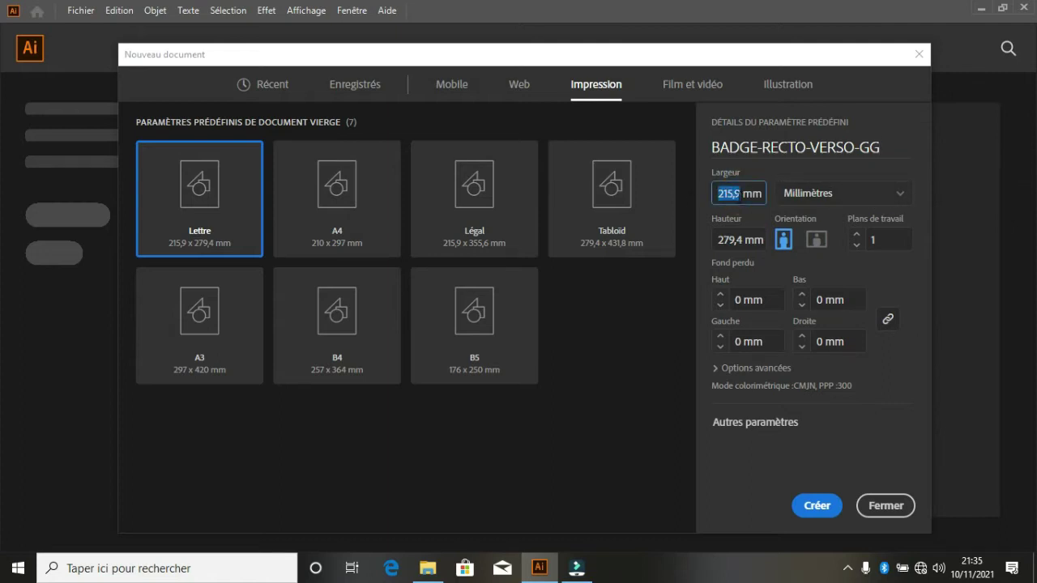
type("8")
left_click(743, 243)
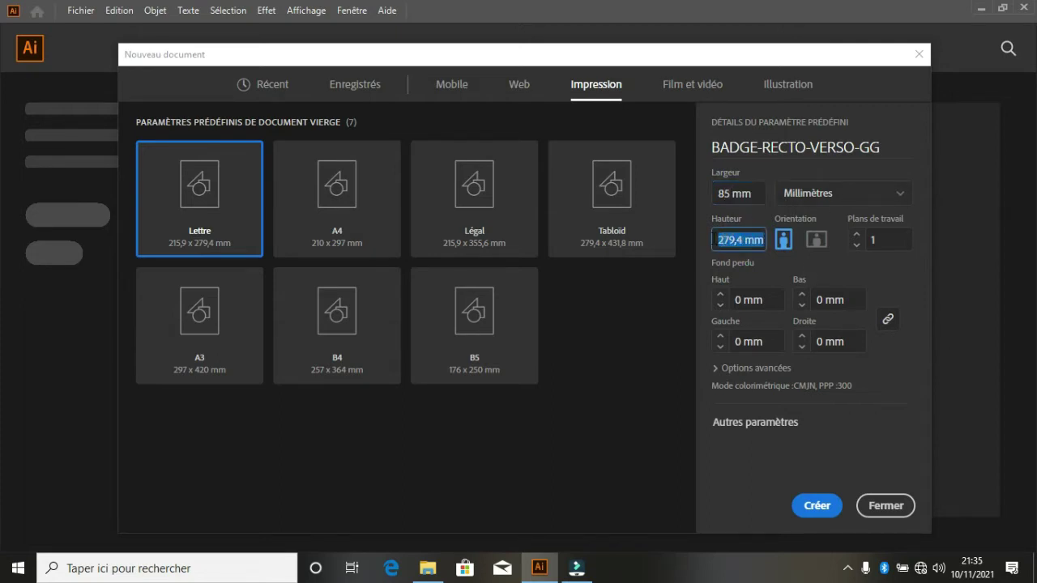
type("55")
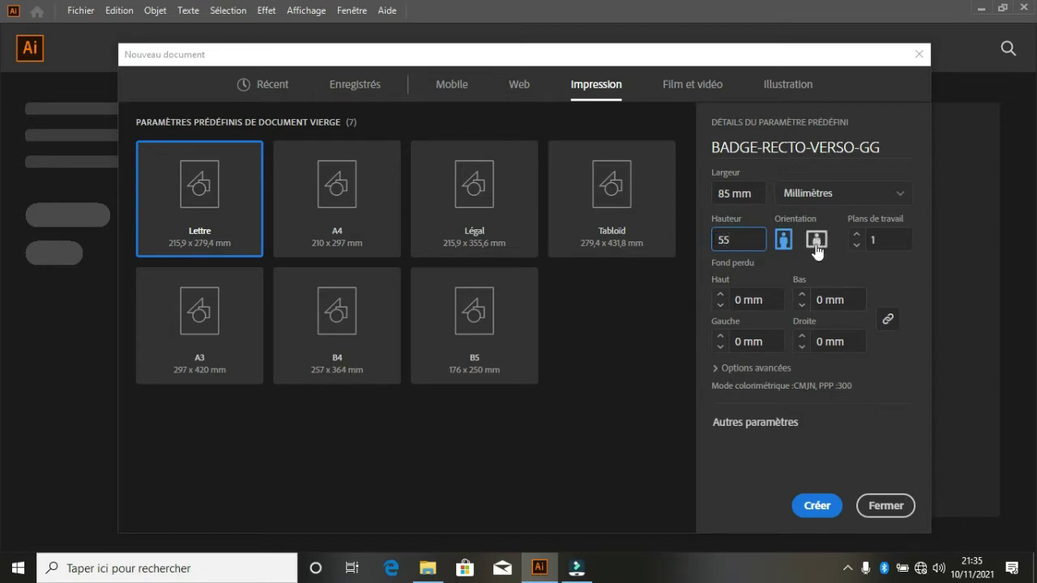
left_click(783, 237)
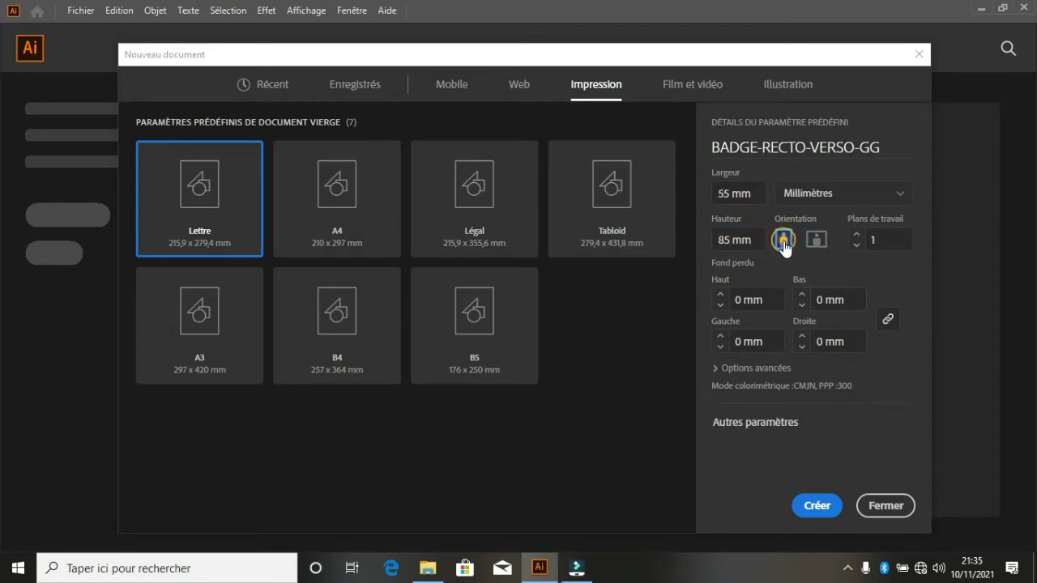
left_click(856, 235)
left_click(818, 506)
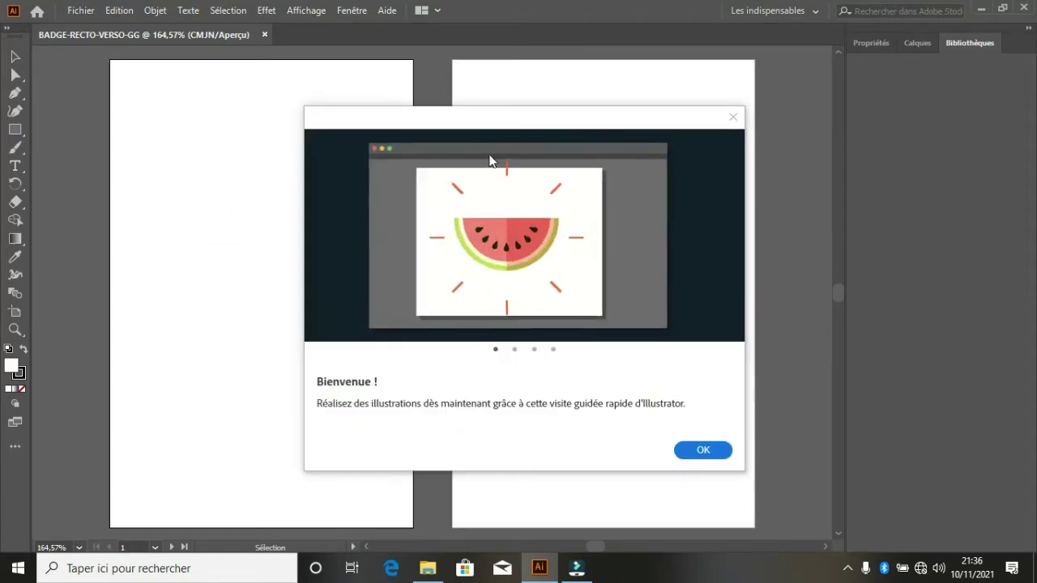
- Dismiss the welcome message and switch to the Les indispensables classiques workspace
left_click(705, 452)
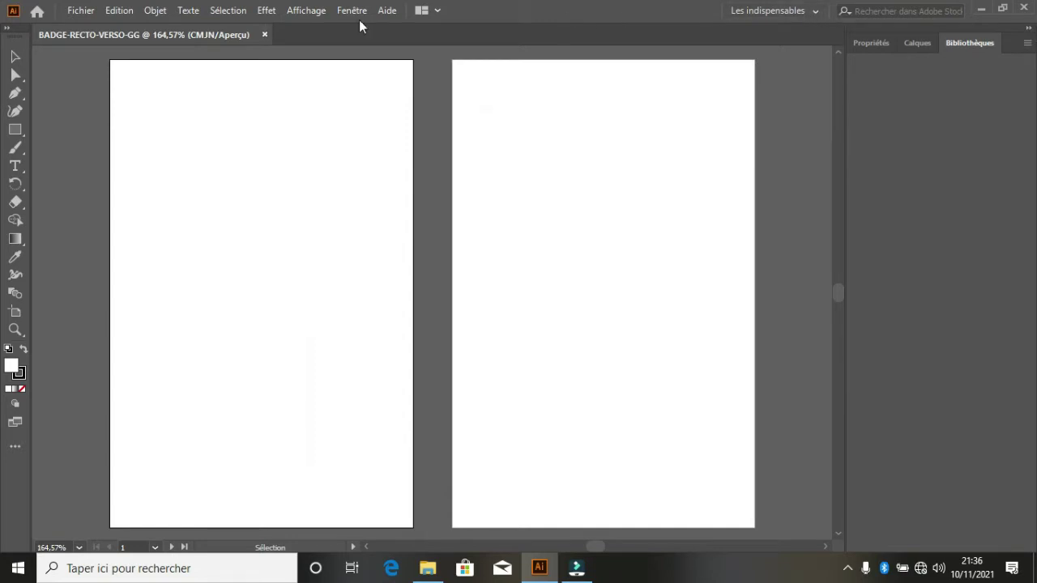
left_click(802, 11)
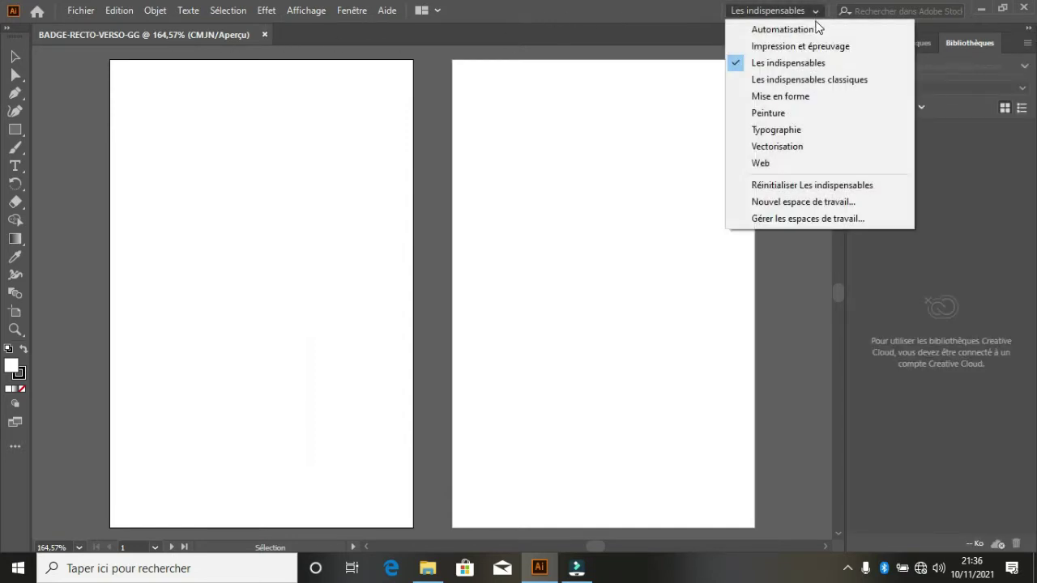
left_click(806, 79)
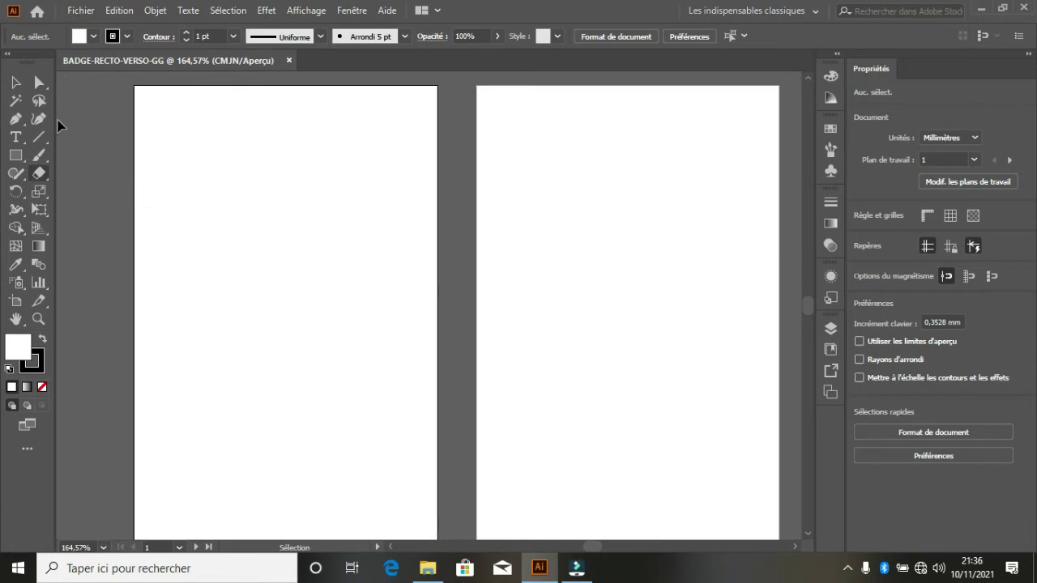
- Draw a small rectangle at the first artboard's top-right corner with blue fill and no stroke
left_click(15, 154)
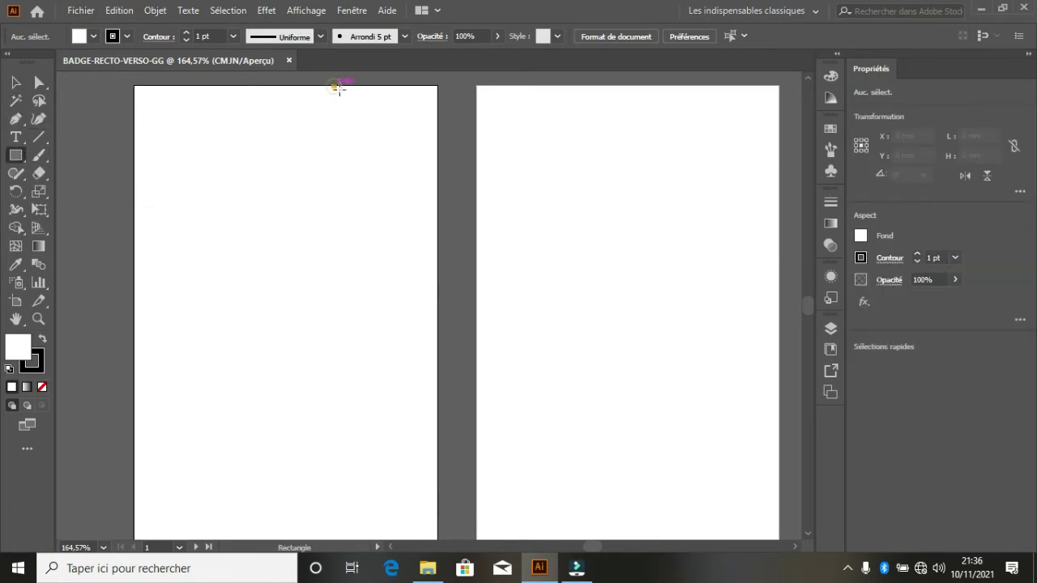
left_click_drag(335, 86, 439, 159)
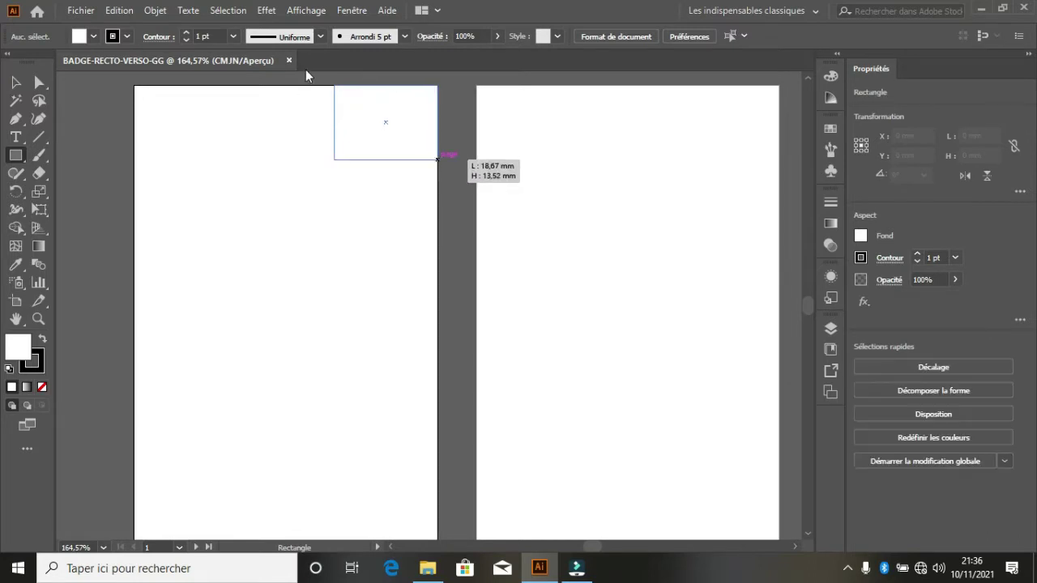
left_click(94, 37)
left_click(116, 72)
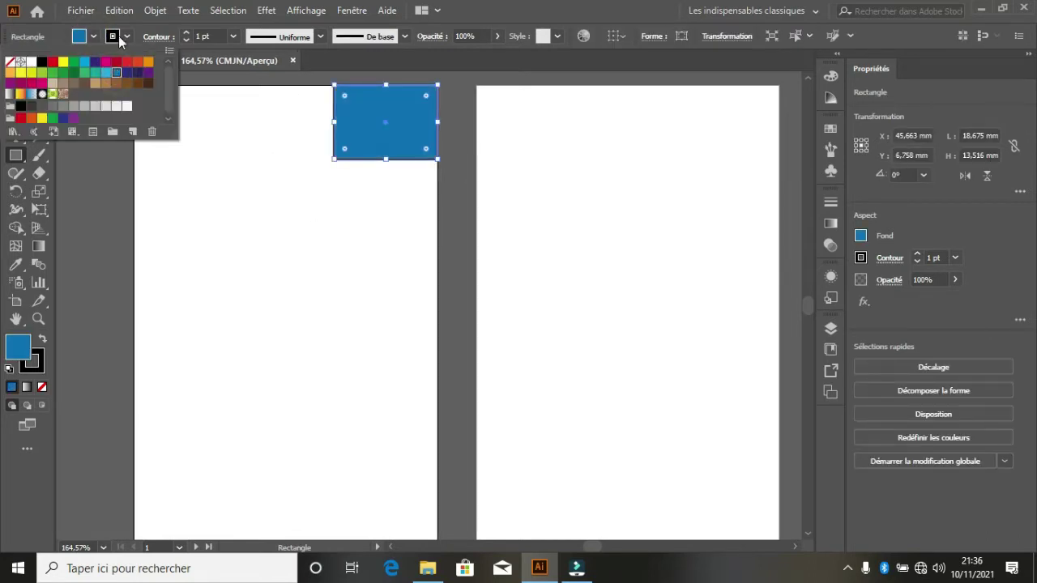
left_click(127, 37)
left_click(128, 37)
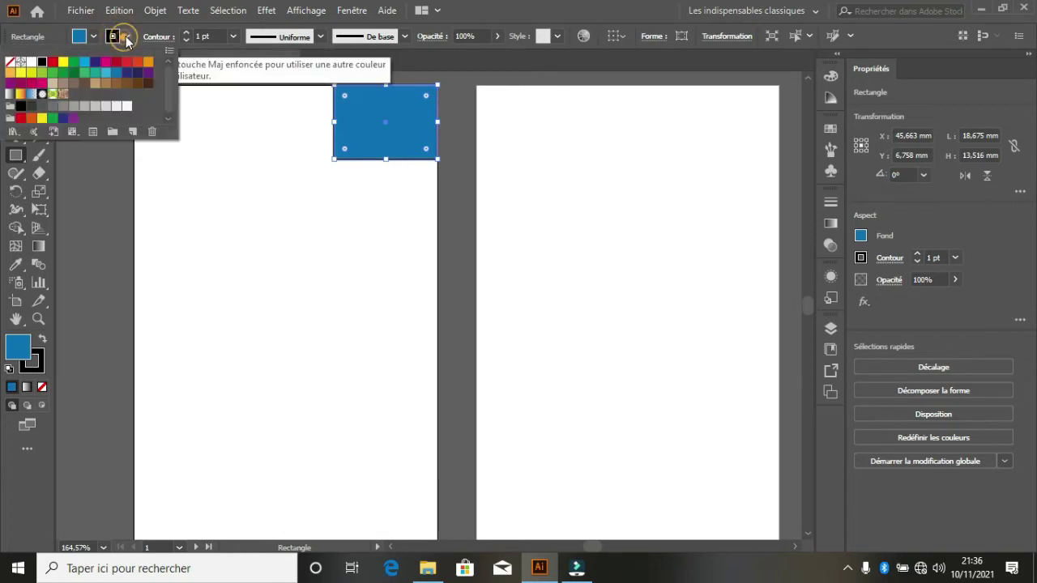
left_click(9, 62)
key("Escape")
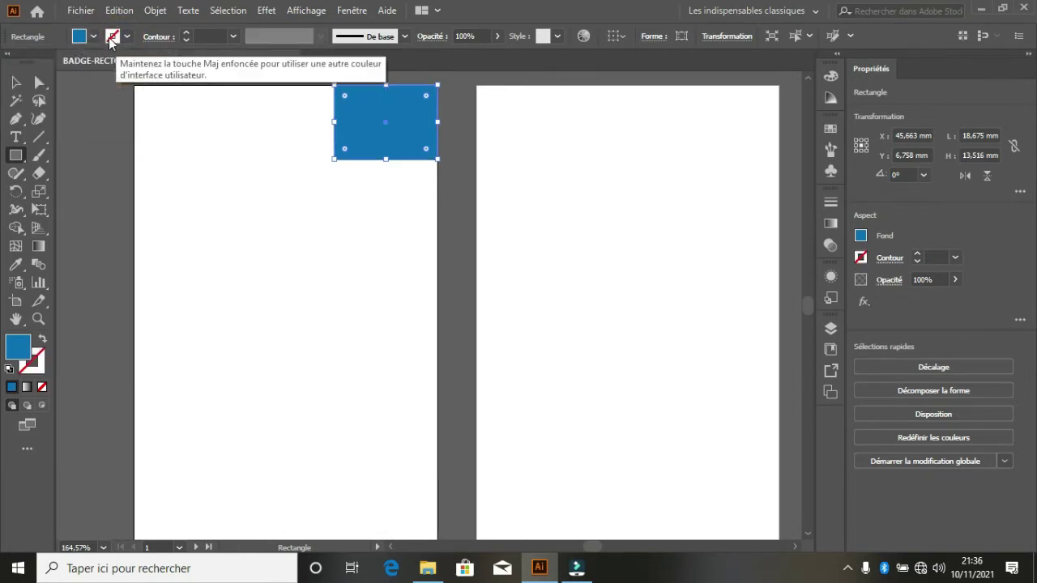
left_click(18, 82)
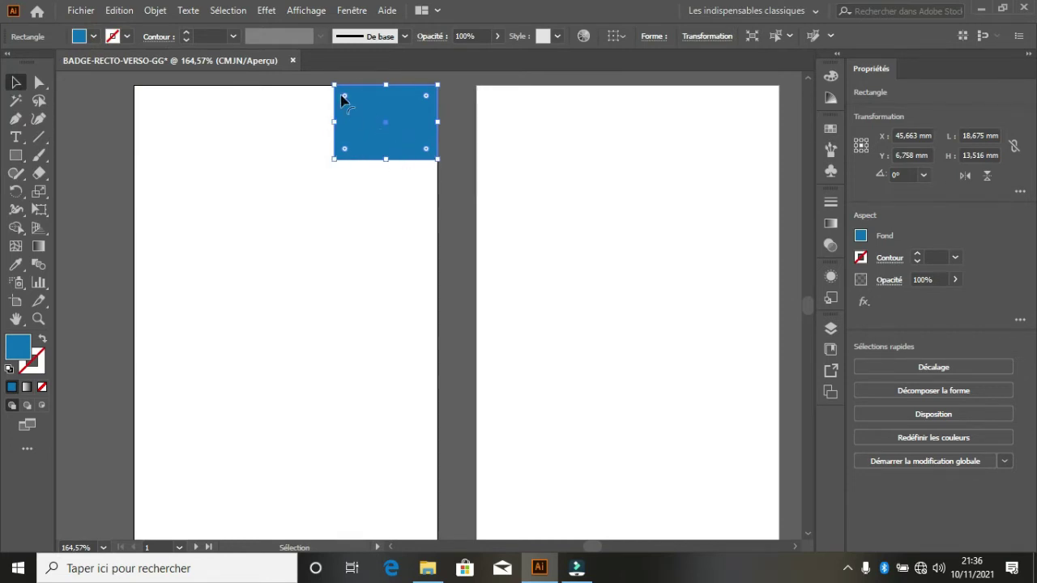
- Delete the rectangle's bottom-left anchor point, turning it into a triangle
left_click(22, 125)
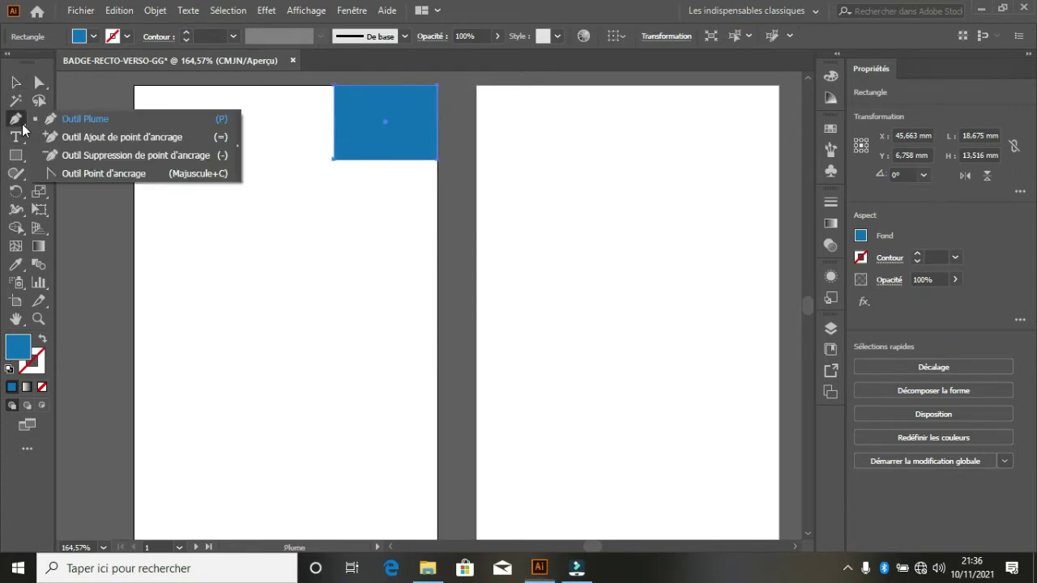
left_click(96, 155)
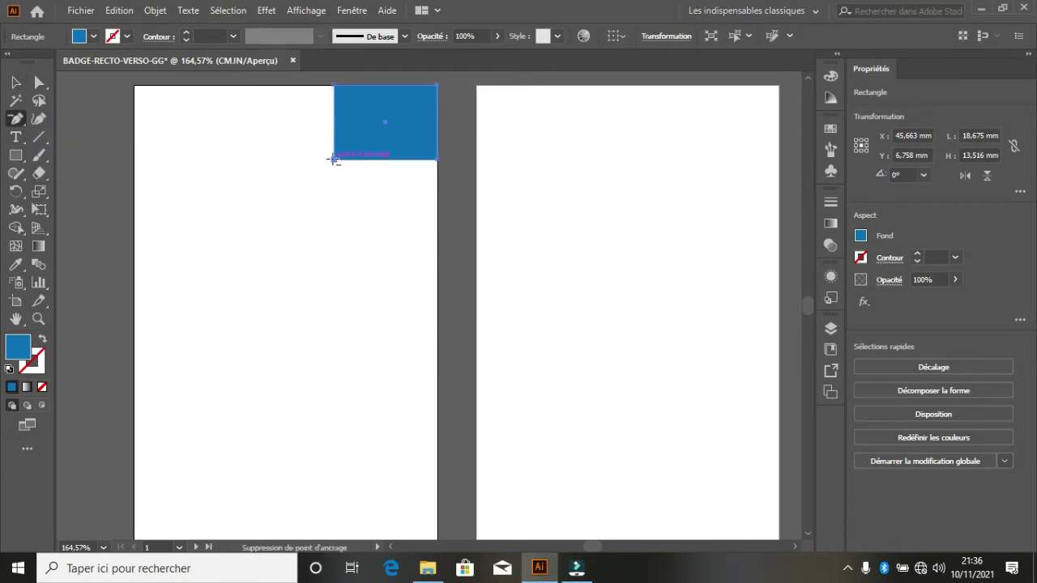
left_click(333, 159)
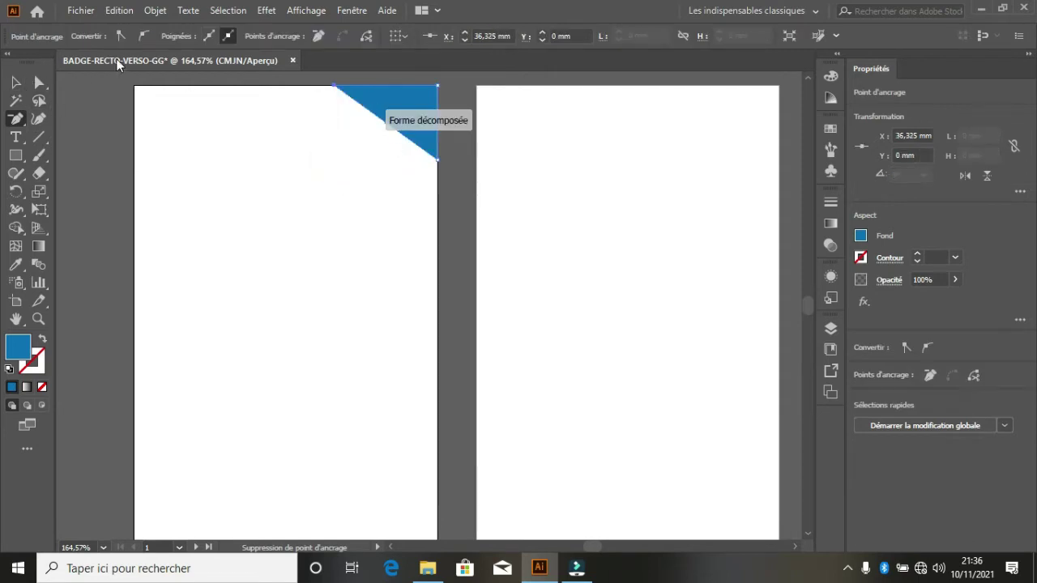
- Add a point on the diagonal edge and pull it down to curve the edge
left_click(23, 122)
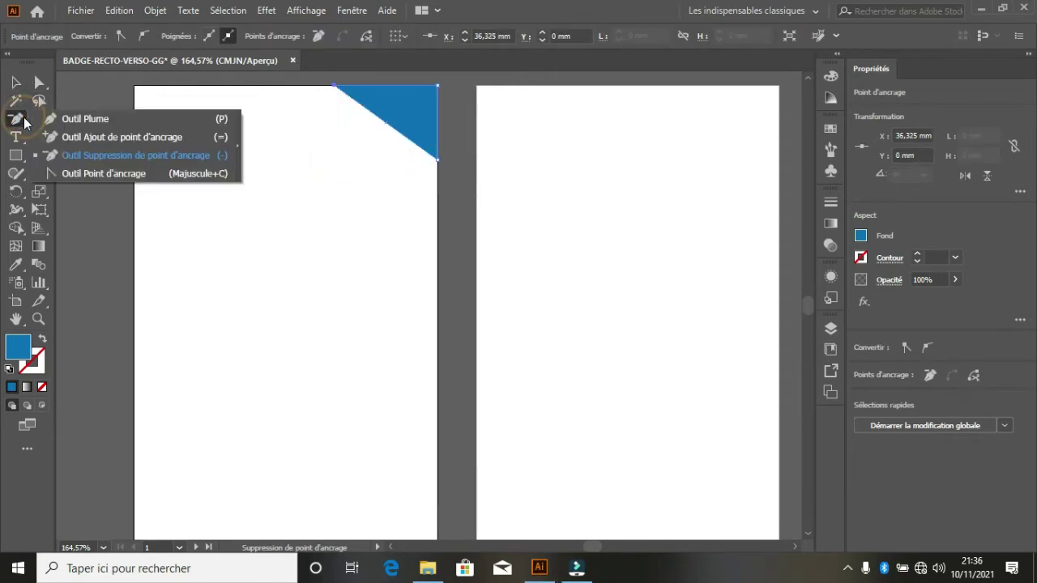
left_click(89, 137)
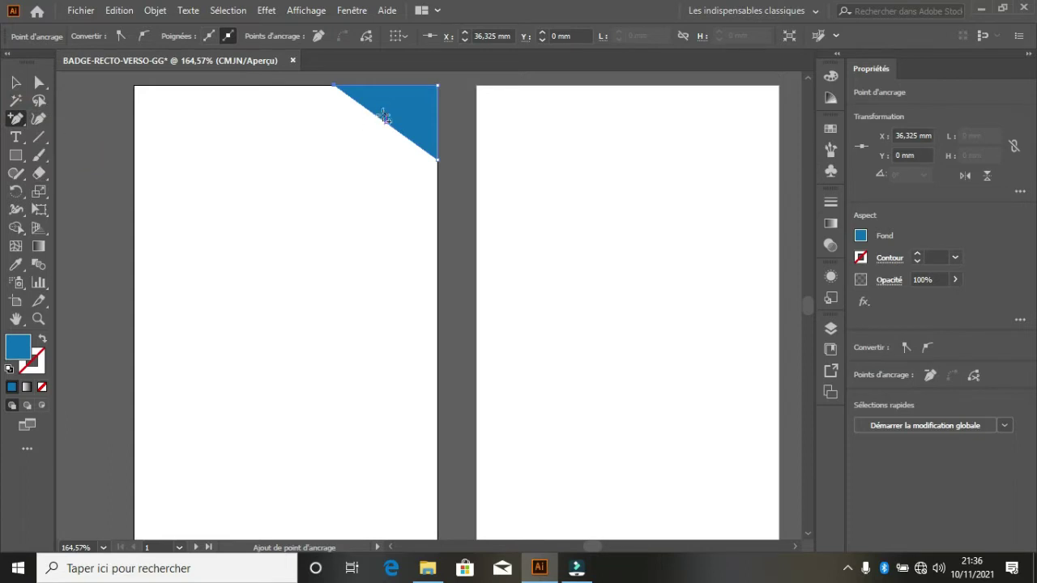
left_click(379, 116)
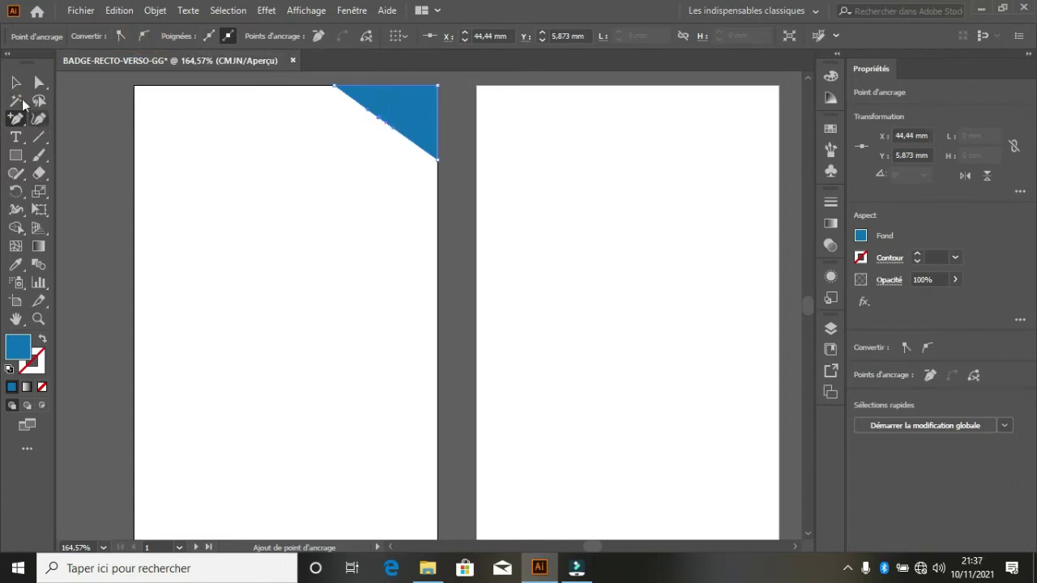
left_click(35, 84)
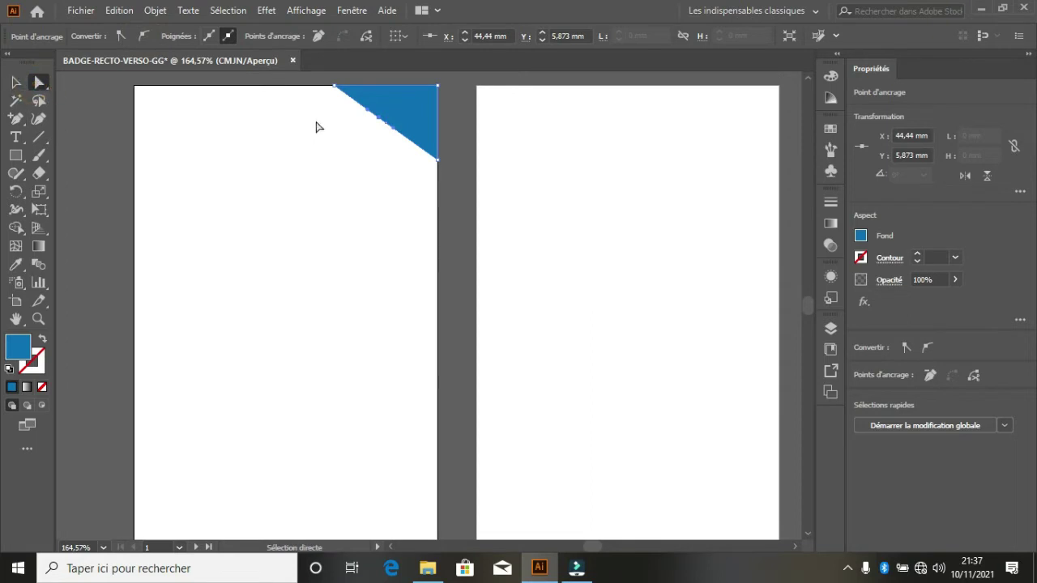
mouse_move(380, 122)
left_mouse_down()
mouse_move(376, 139)
mouse_move(397, 144)
mouse_move(378, 128)
left_mouse_up()
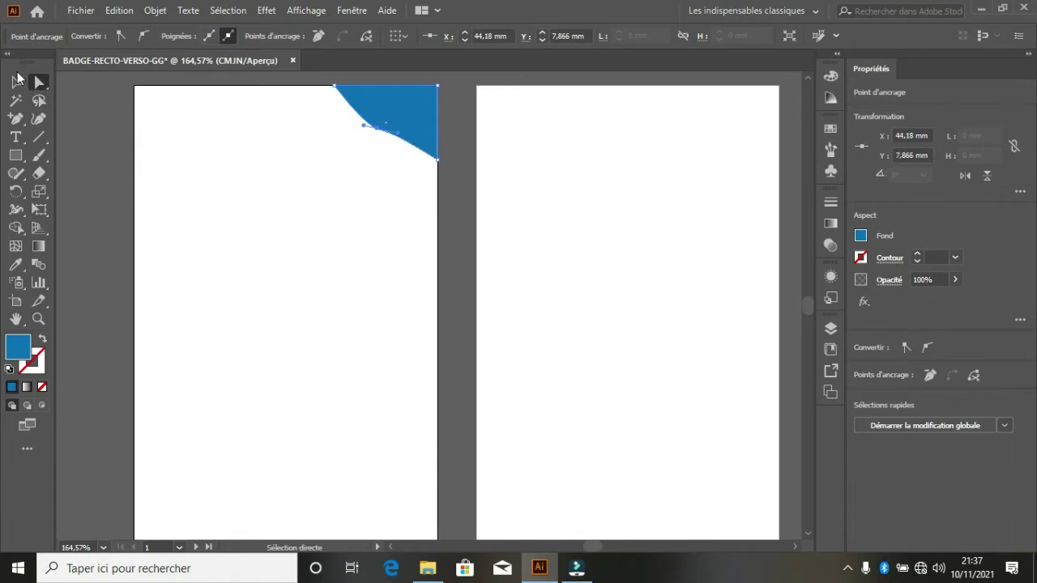
left_click(15, 82)
left_click(343, 232)
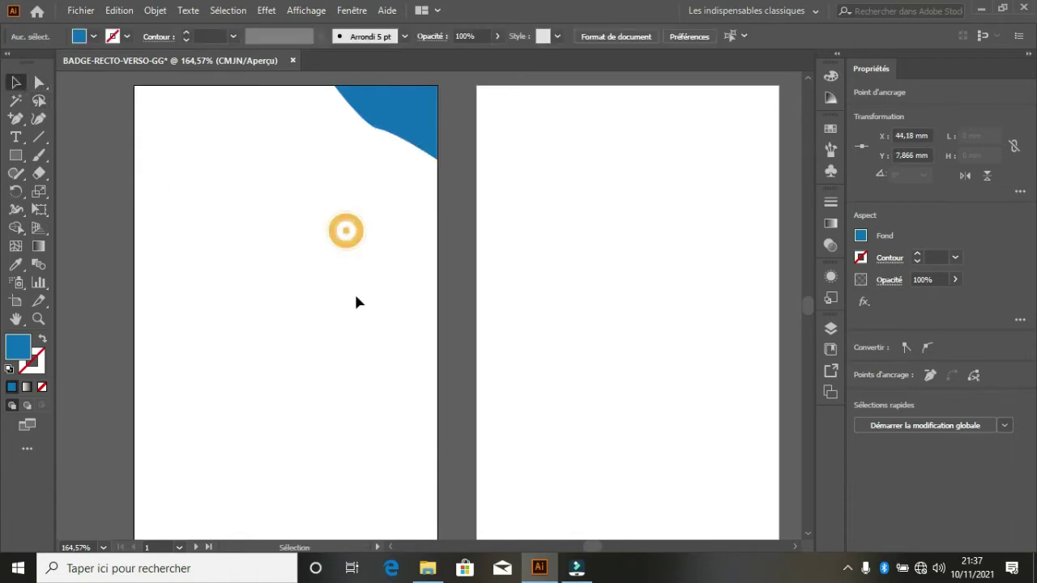
left_click(395, 128)
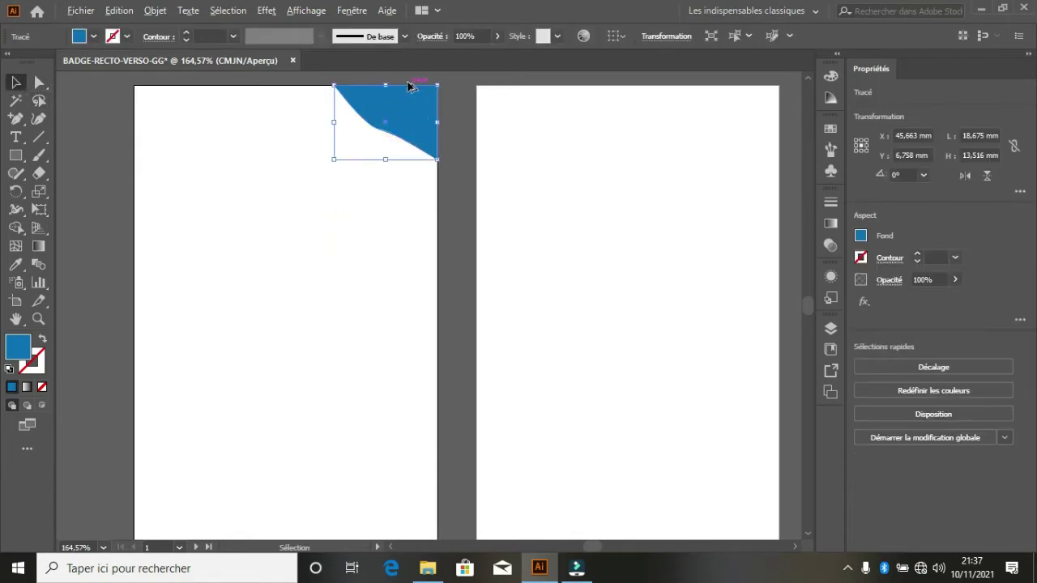
- Duplicate the blue shape slightly upward, fill the copy white and shrink it slightly
scroll(409, 87, "up", 3)
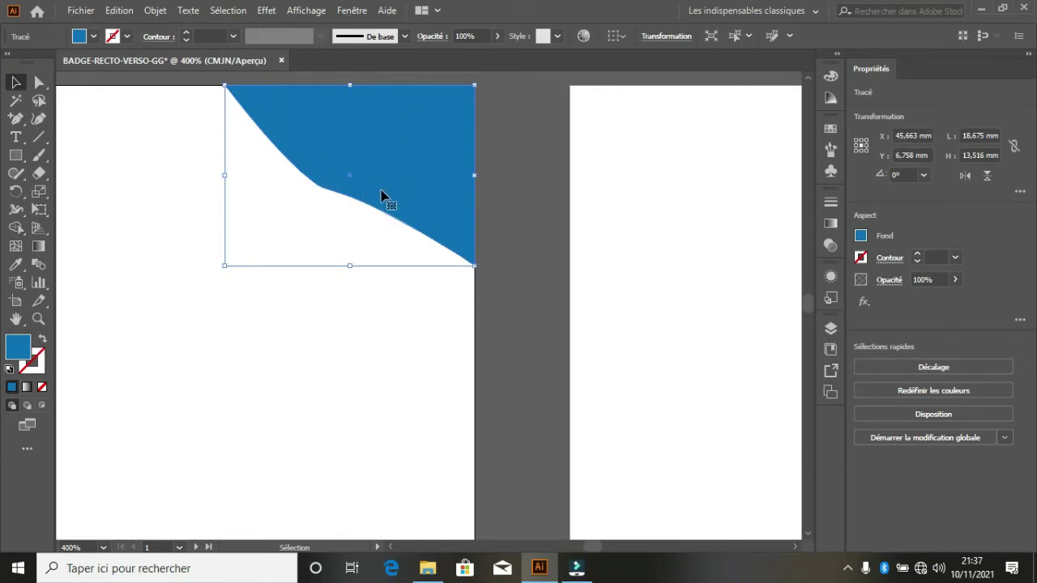
left_click_drag(381, 196, 386, 187)
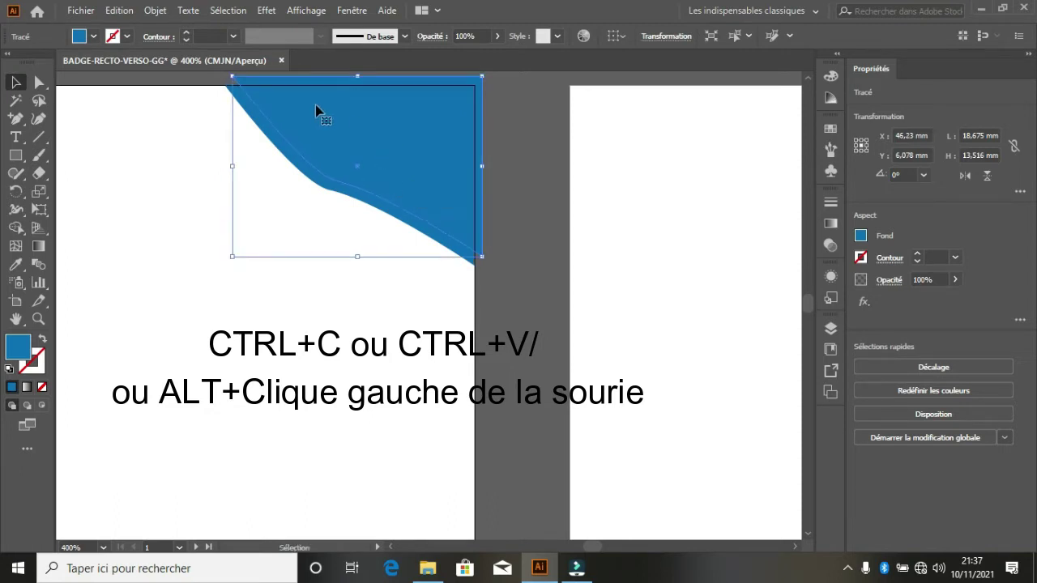
left_click(78, 36)
left_click(31, 61)
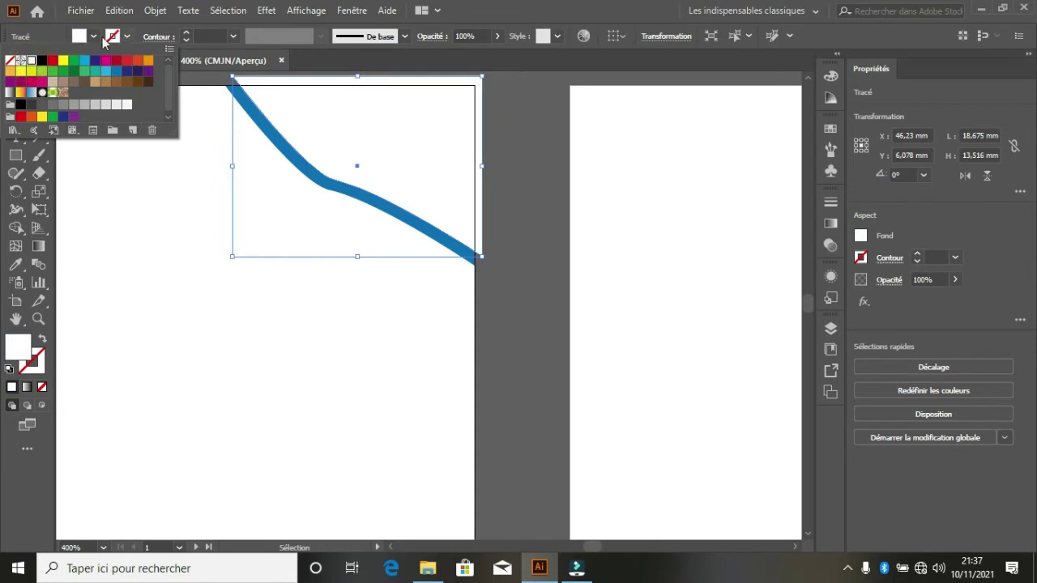
left_click(79, 37)
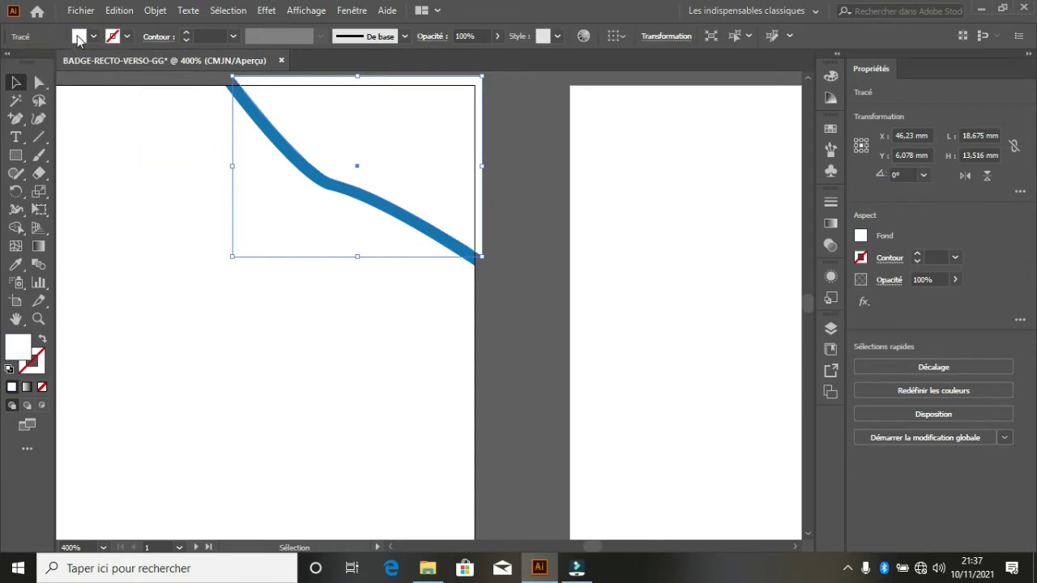
left_click(406, 114)
left_click_drag(482, 75, 475, 86)
left_click(351, 341)
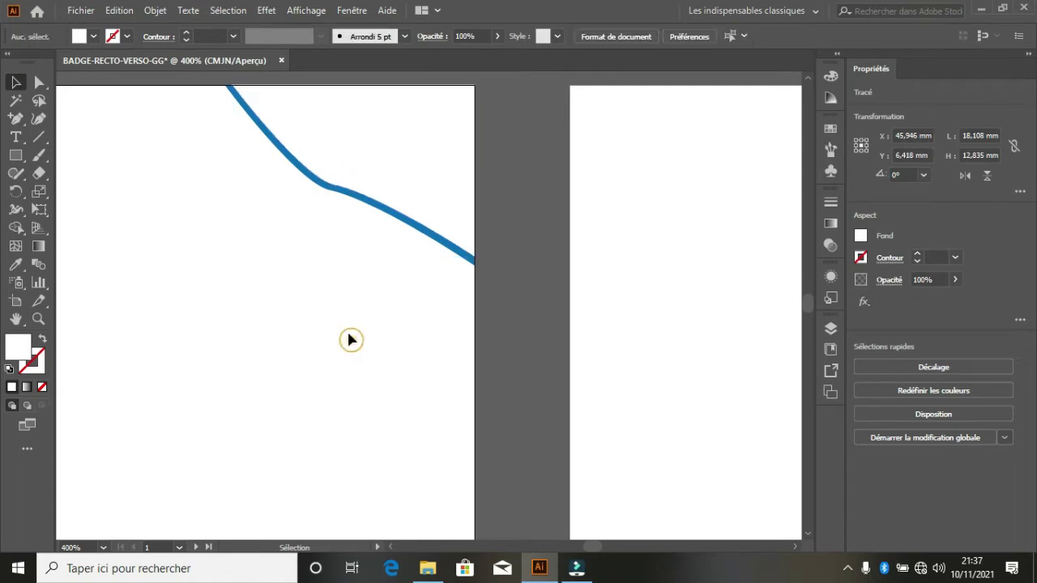
- Duplicate the white copy, fill it darker blue and shrink it slightly, leaving a white stripe
left_click(356, 175)
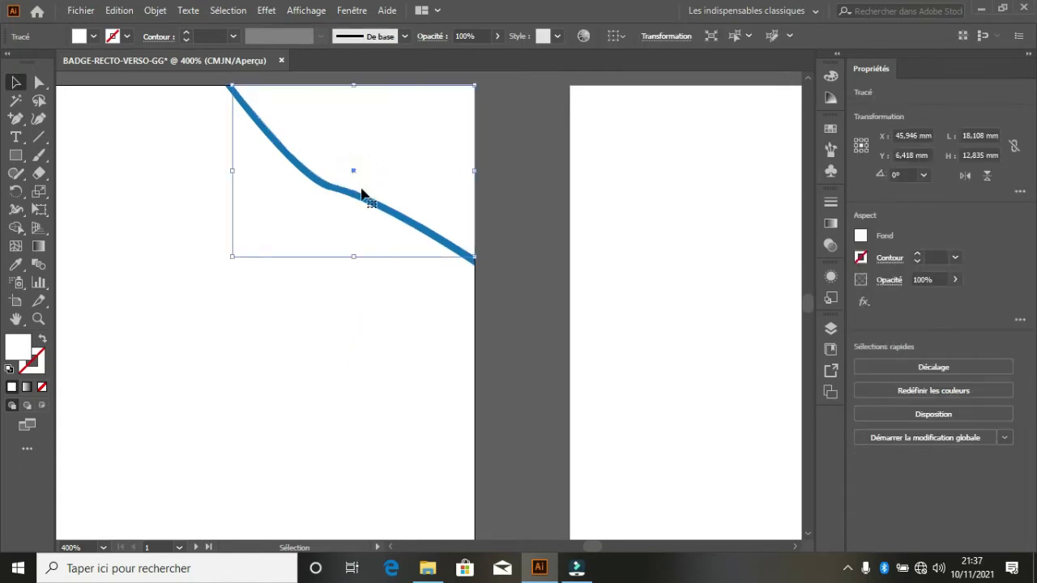
left_click_drag(376, 171, 384, 171)
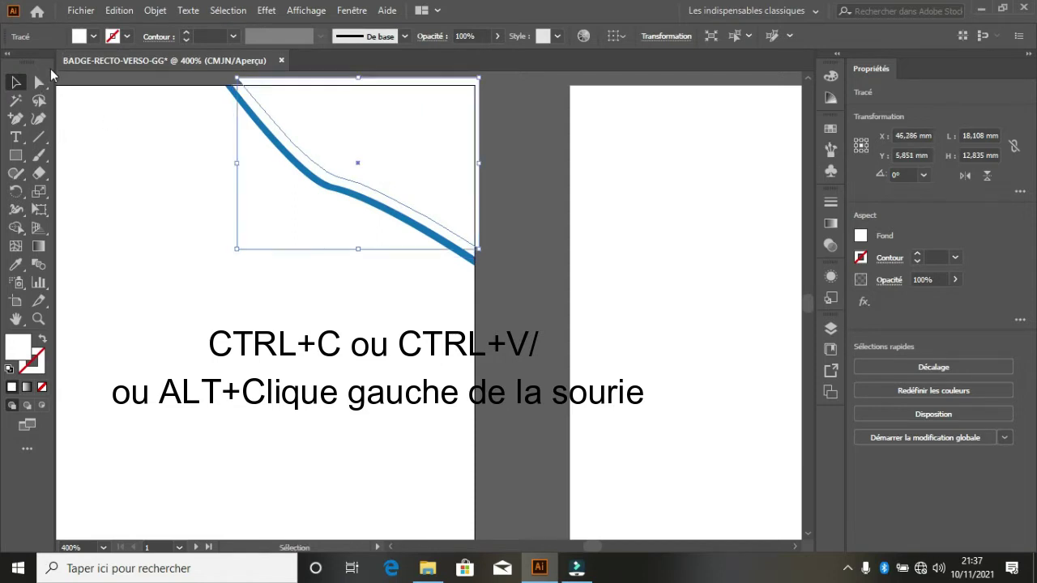
left_click(79, 36)
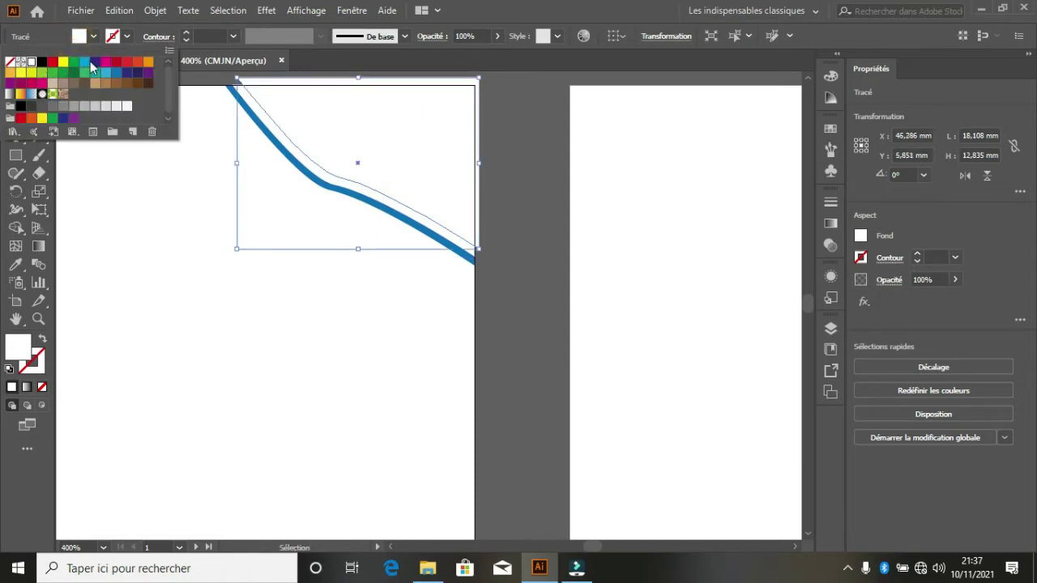
left_click(85, 63)
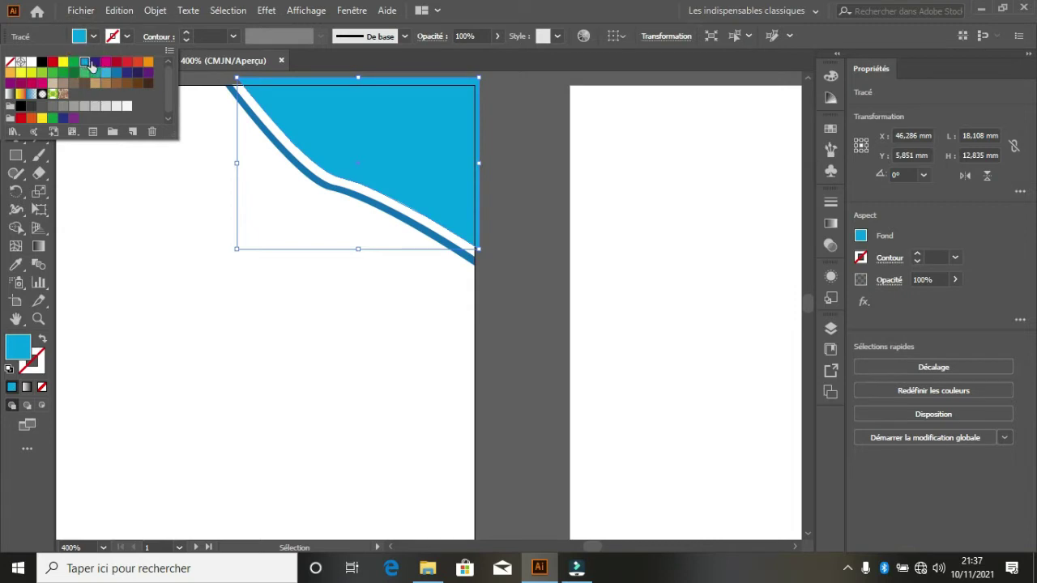
left_click(116, 76)
left_click(78, 36)
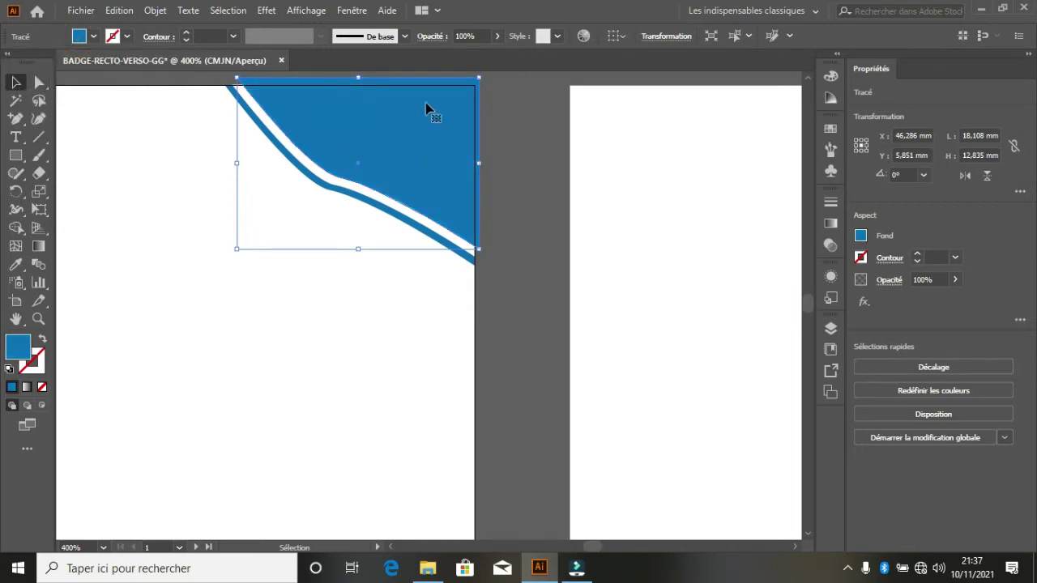
left_click_drag(481, 79, 475, 84)
left_click(384, 340)
scroll(441, 329, "down", 2)
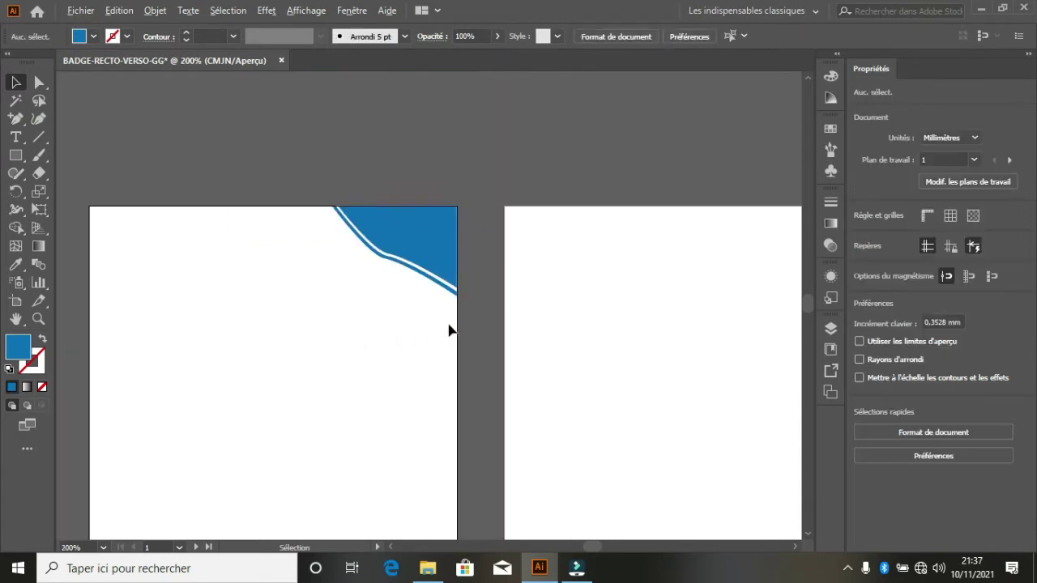
scroll(469, 297, "down", 8)
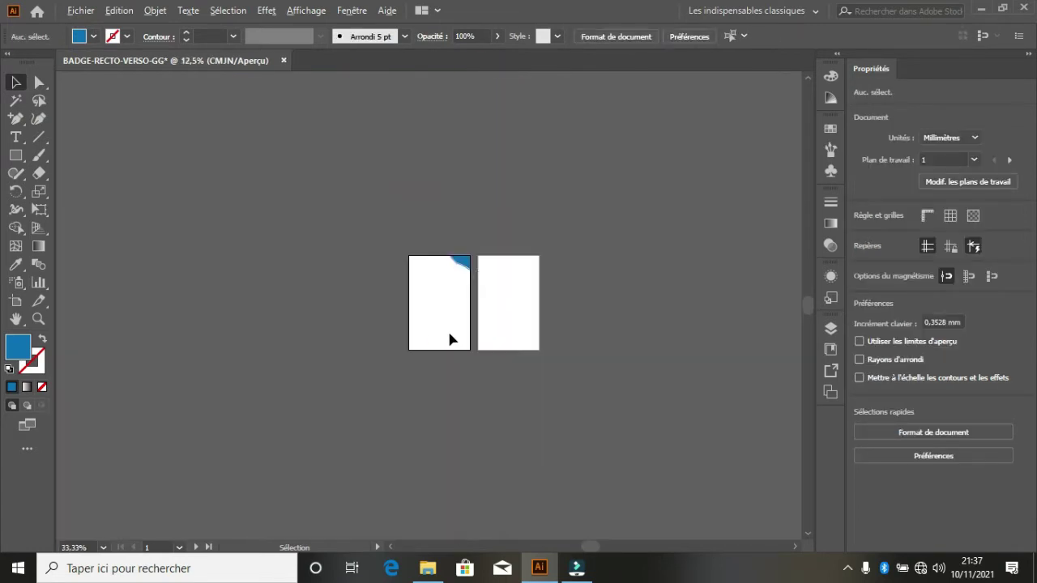
scroll(452, 283, "up", 6)
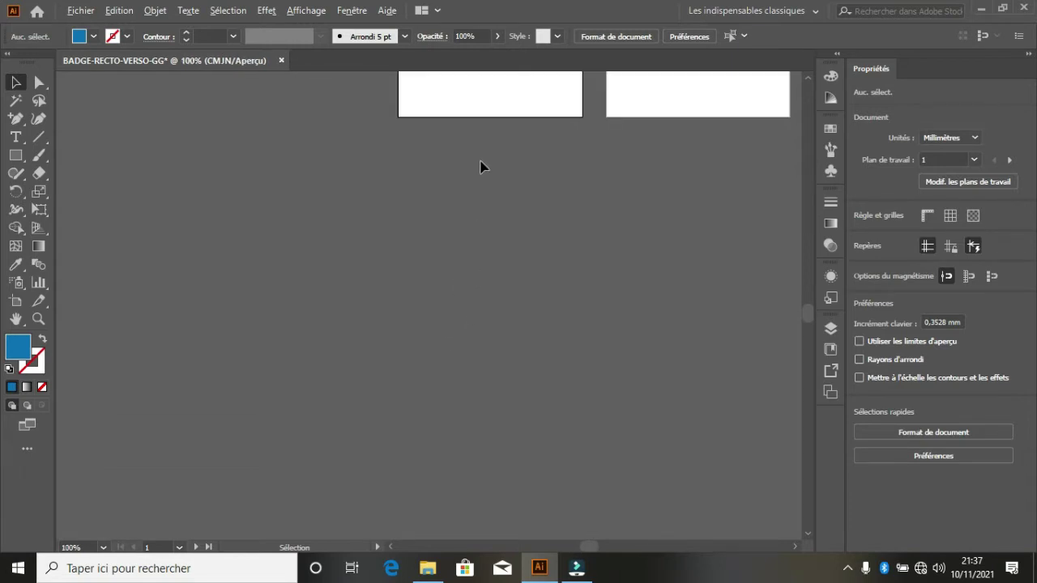
scroll(498, 132, "up", 5)
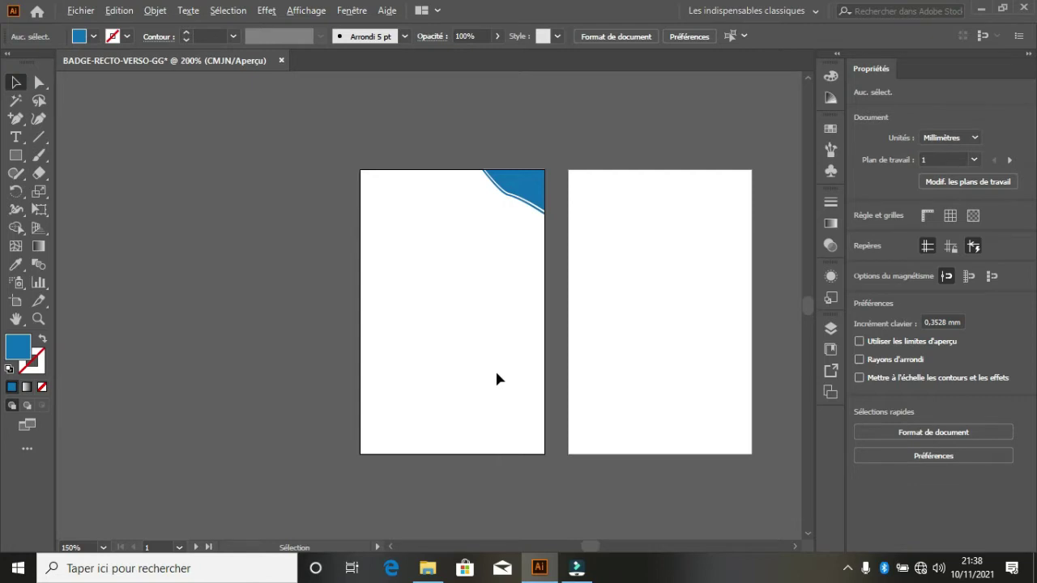
scroll(496, 375, "up", 2)
scroll(497, 374, "down", 1)
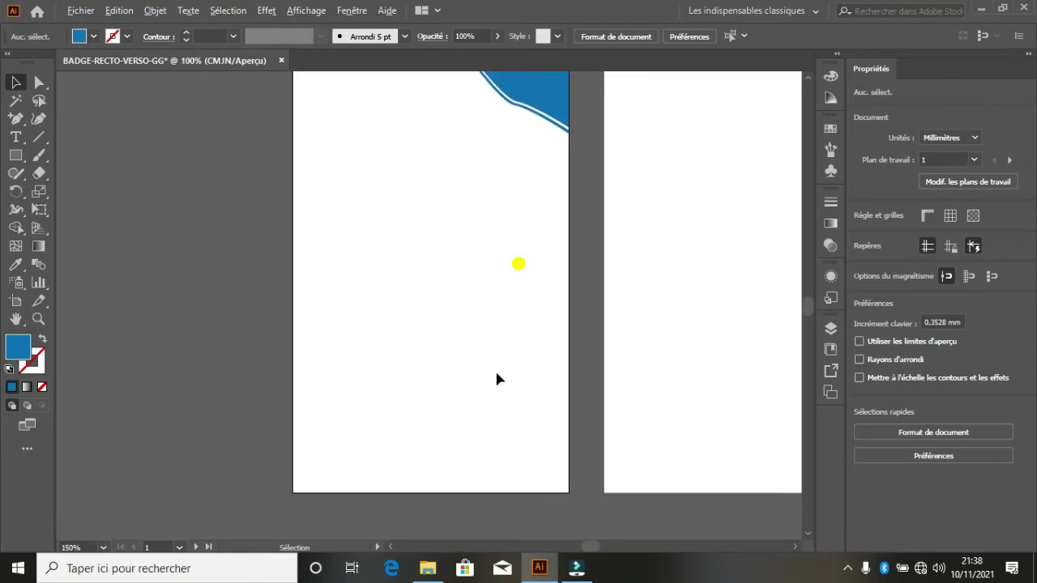
scroll(497, 377, "down", 1)
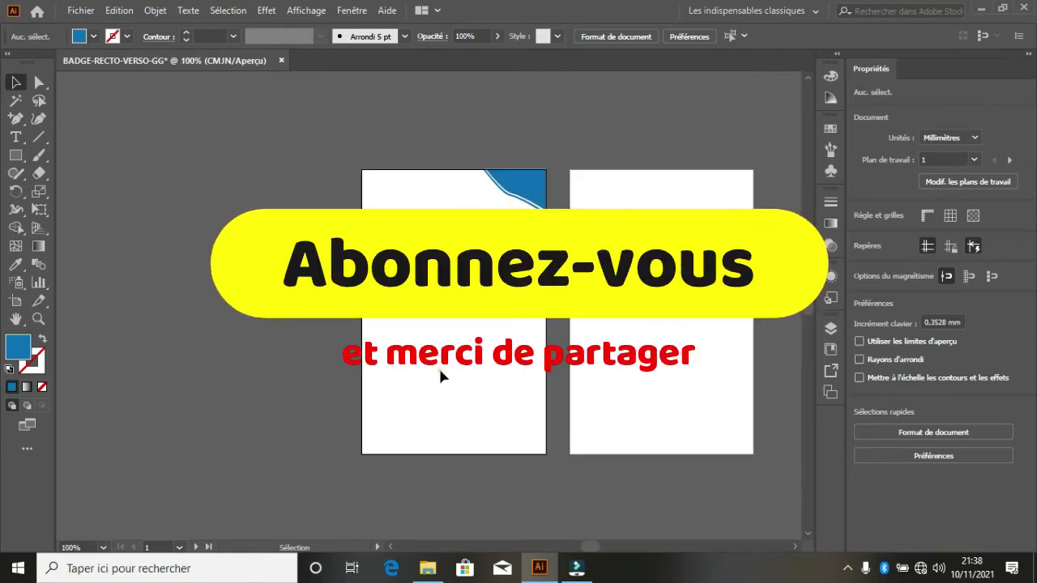
- Draw a 55 × 48,916 mm rectangle covering the lower part of the first artboard
left_click(16, 156)
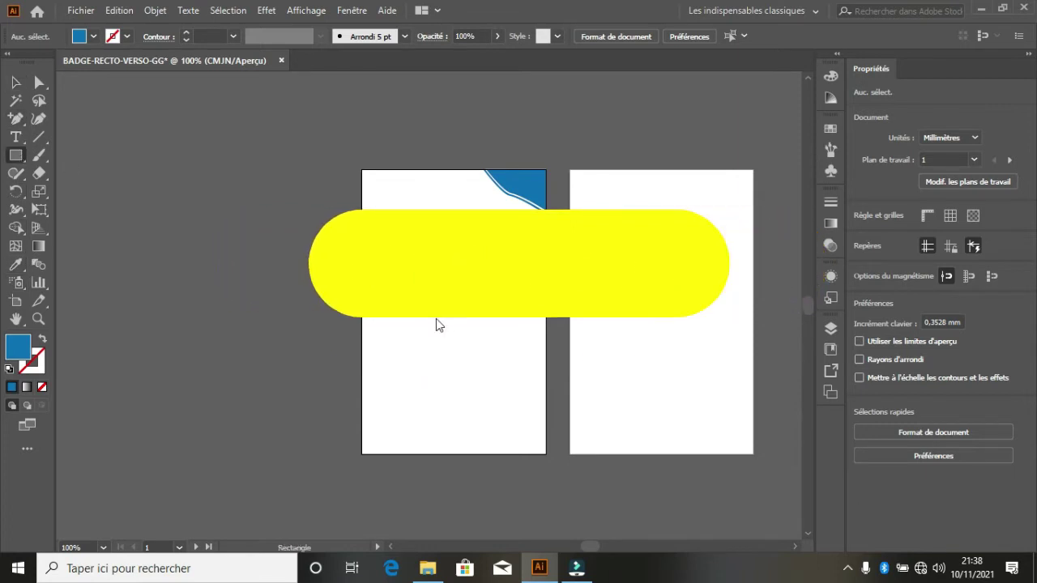
left_click_drag(363, 292, 546, 453)
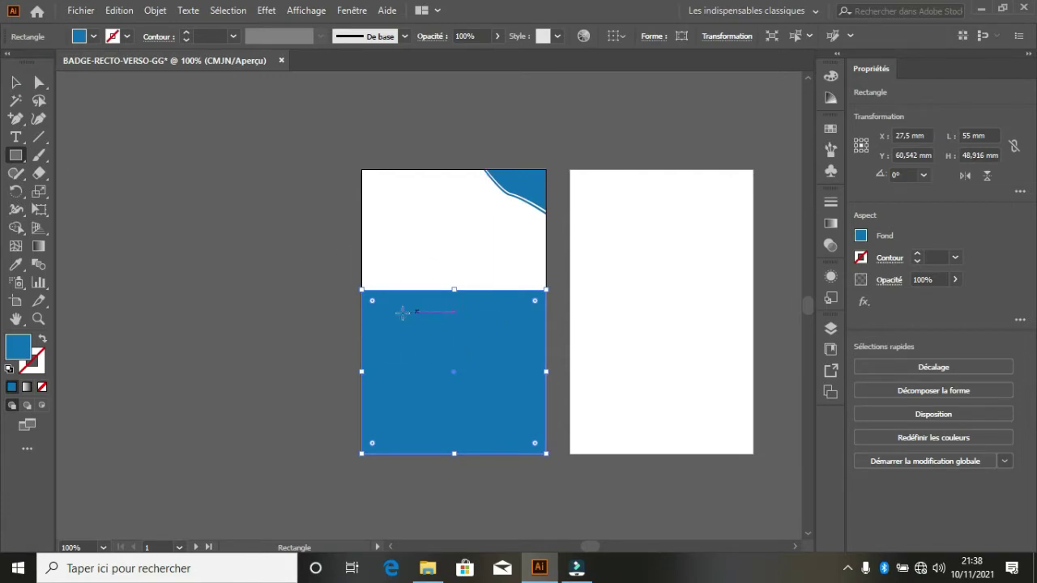
left_click(39, 82)
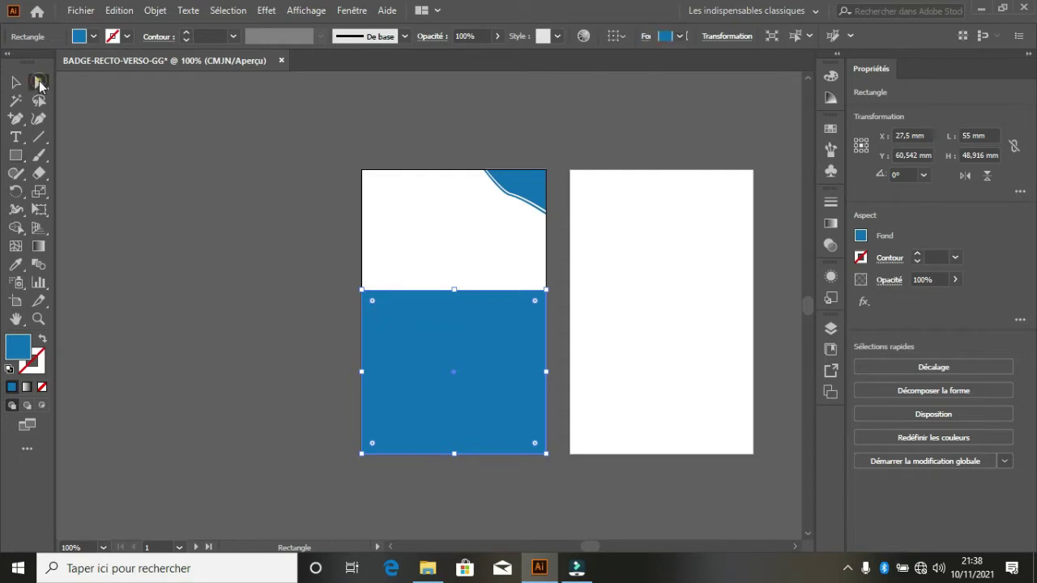
- Drag the rectangle's top corners to form an angled band along the left and bottom edges
left_click(361, 290)
left_click_drag(359, 290, 359, 260)
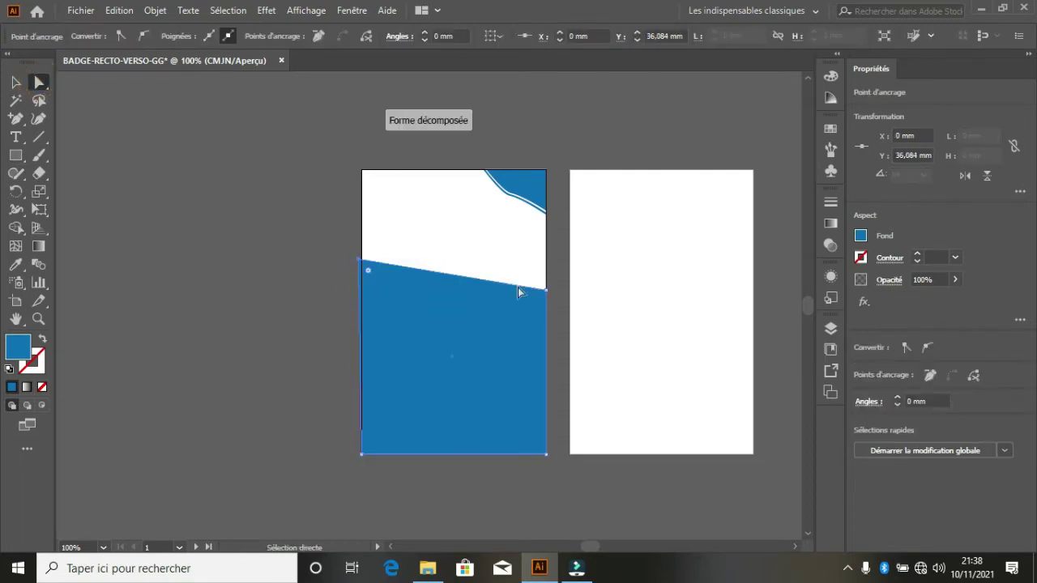
left_click_drag(545, 291, 403, 414)
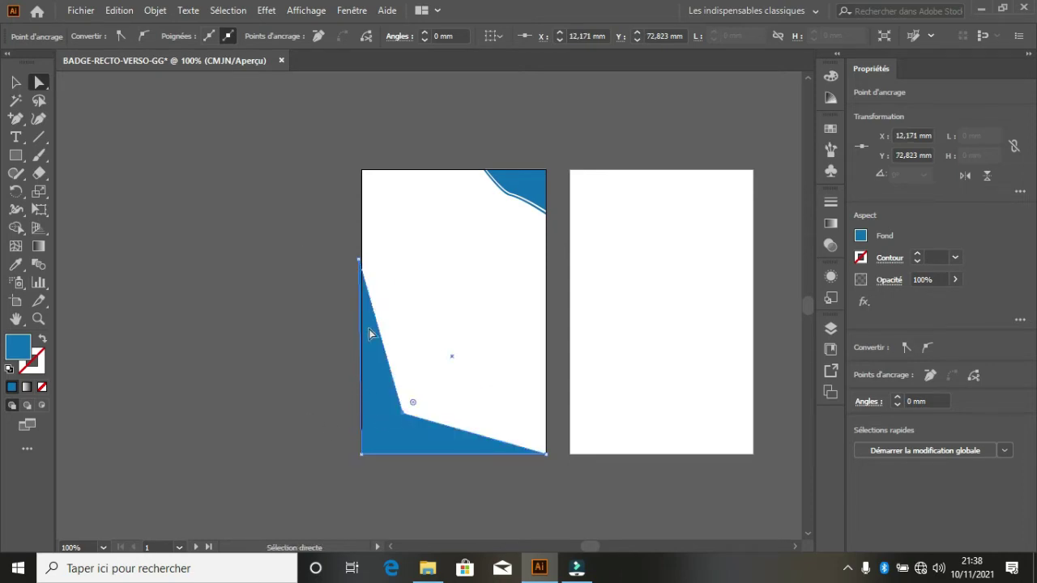
left_click_drag(364, 264, 359, 261)
scroll(364, 262, "up", 4)
scroll(382, 292, "down", 3)
scroll(384, 305, "down", 2)
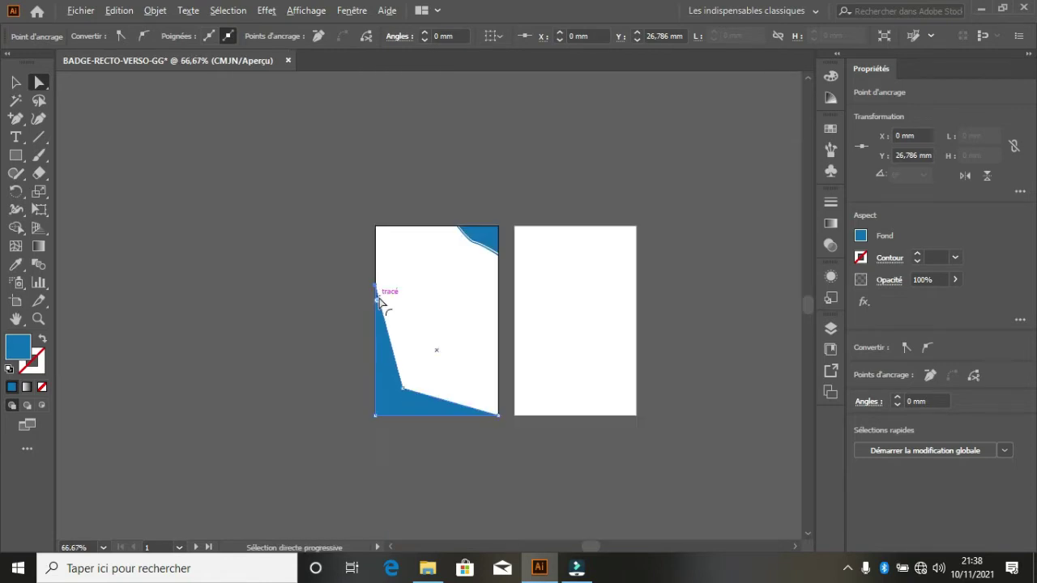
scroll(422, 373, "up", 1)
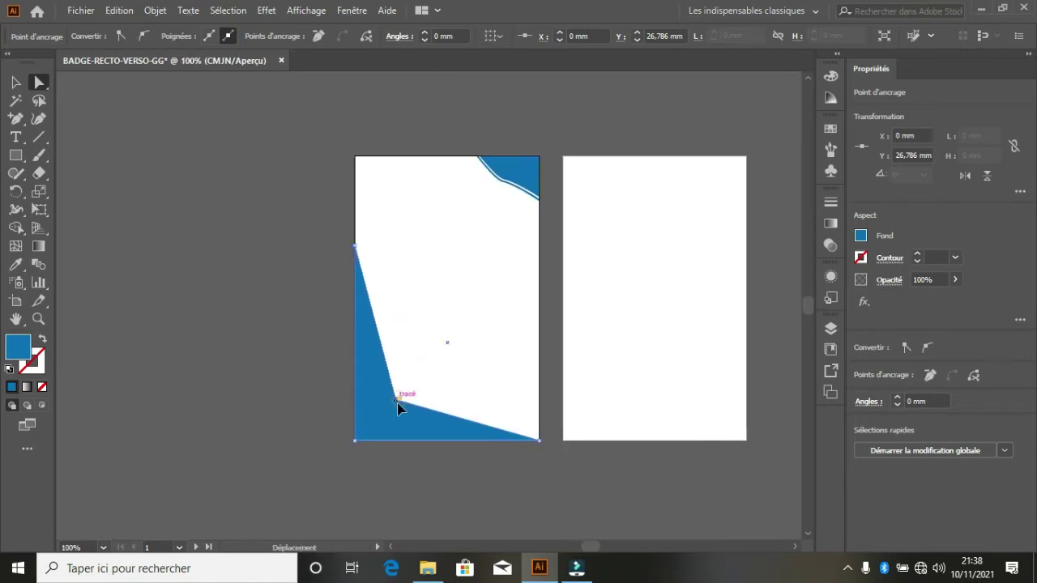
left_click_drag(397, 403, 386, 422)
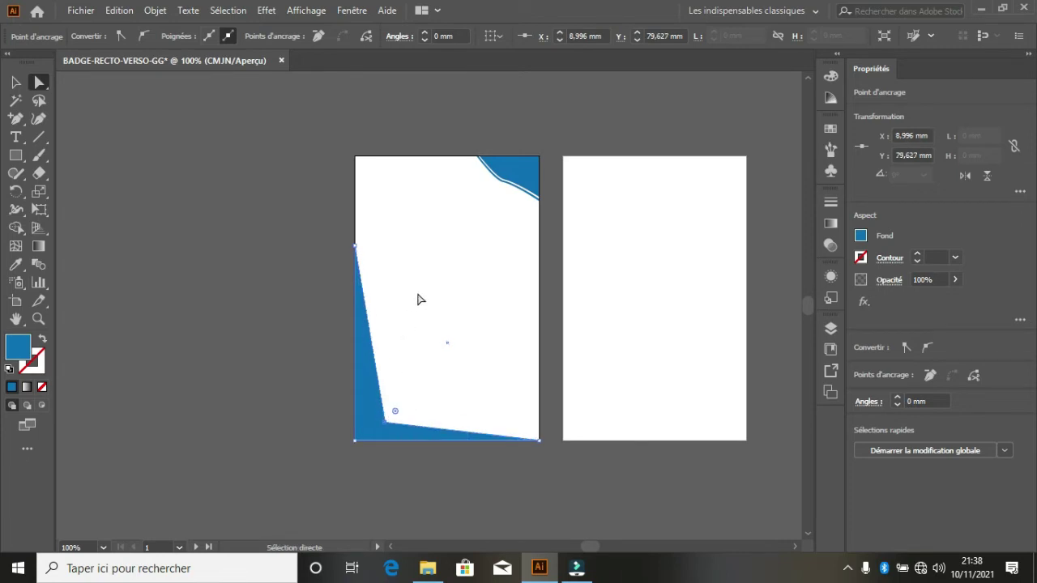
left_click(15, 82)
left_click(474, 290)
left_click(595, 234)
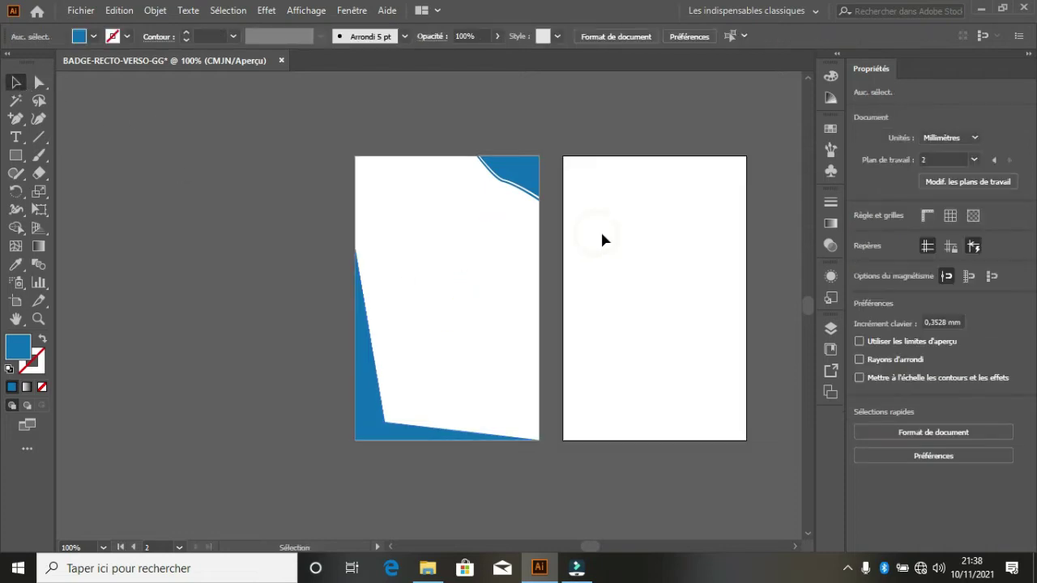
- Type 'République de Guinée' near the top of the first artboard
scroll(410, 168, "up", 2)
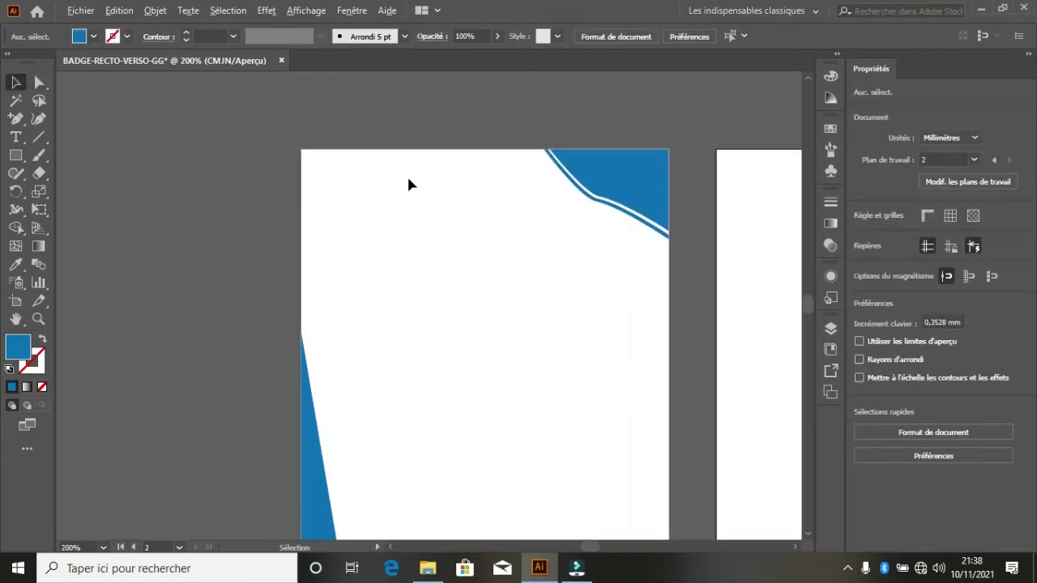
left_click(408, 223)
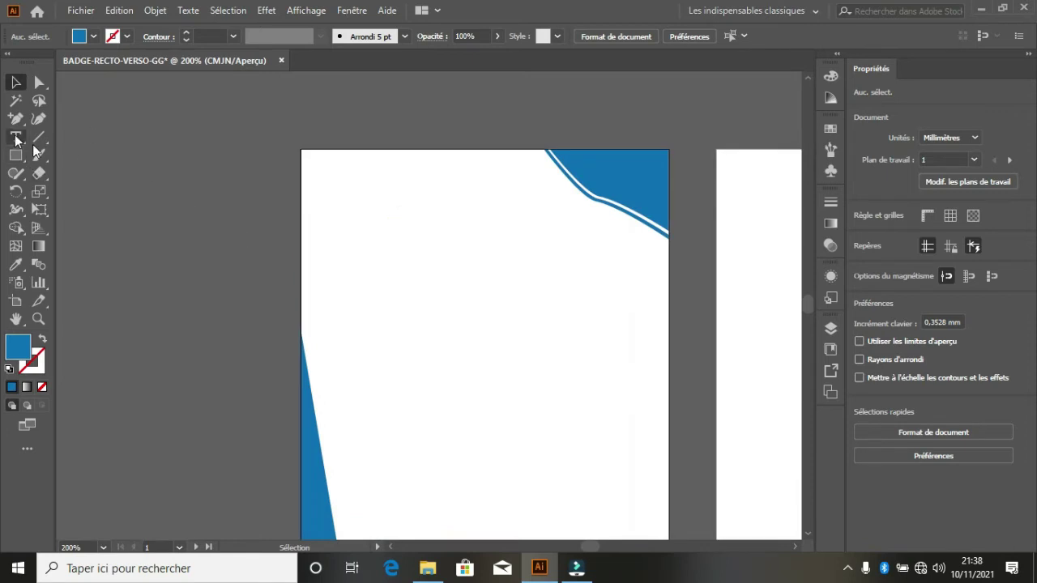
key("t")
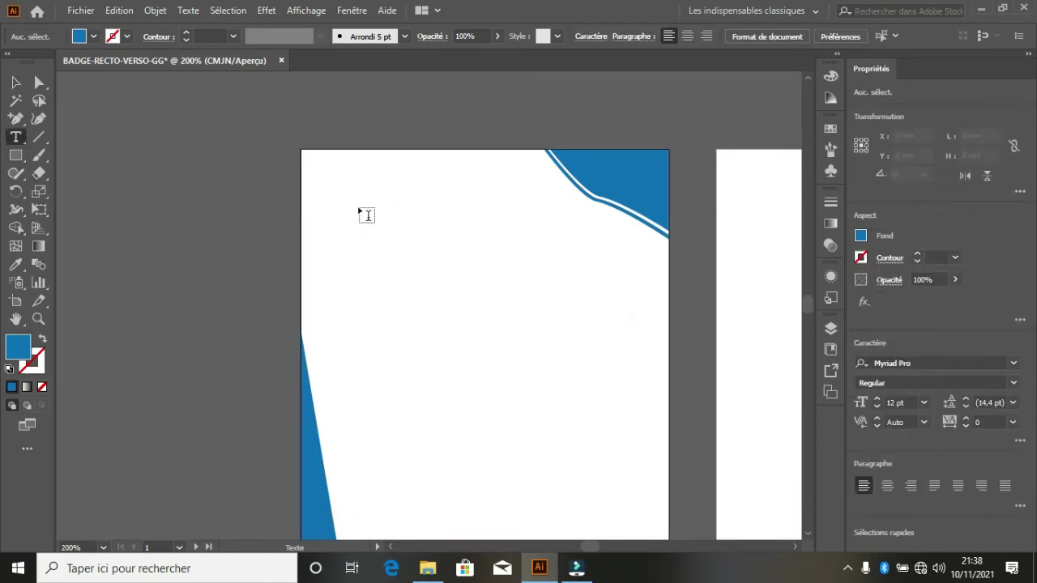
left_click(347, 229)
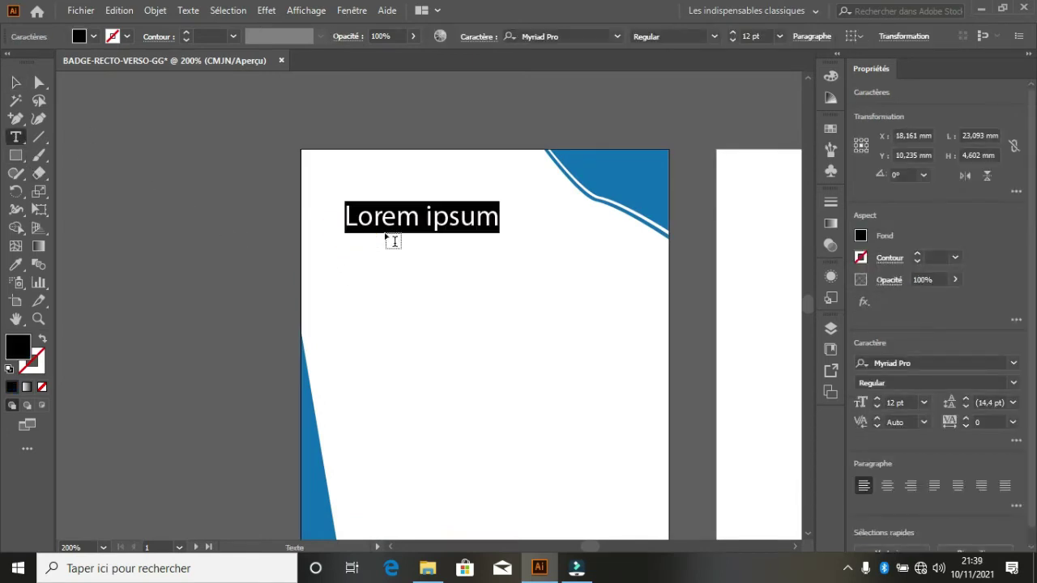
type("r")
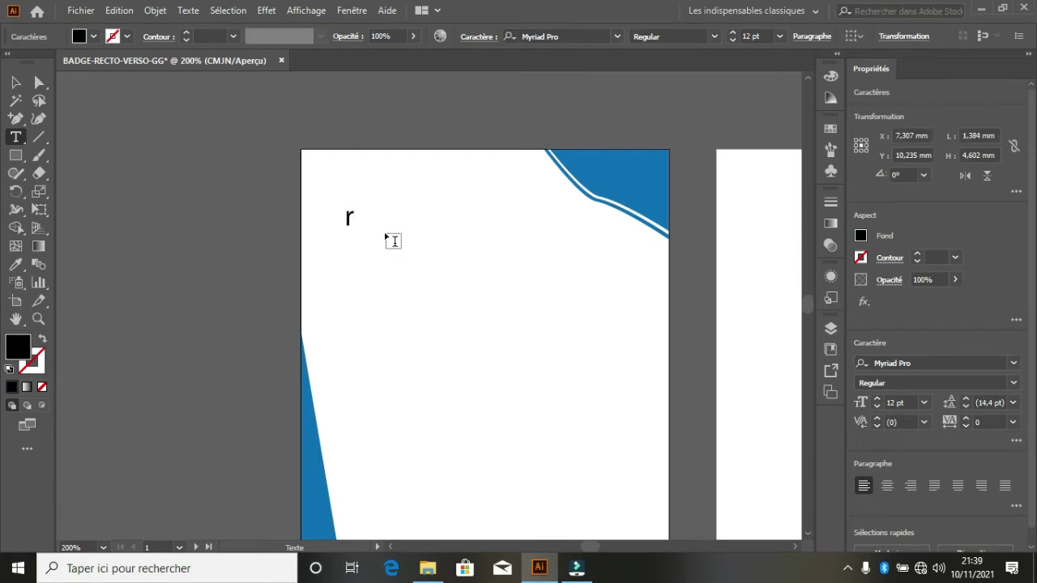
key("BackSpace")
type("t")
key("BackSpace")
type("Répub")
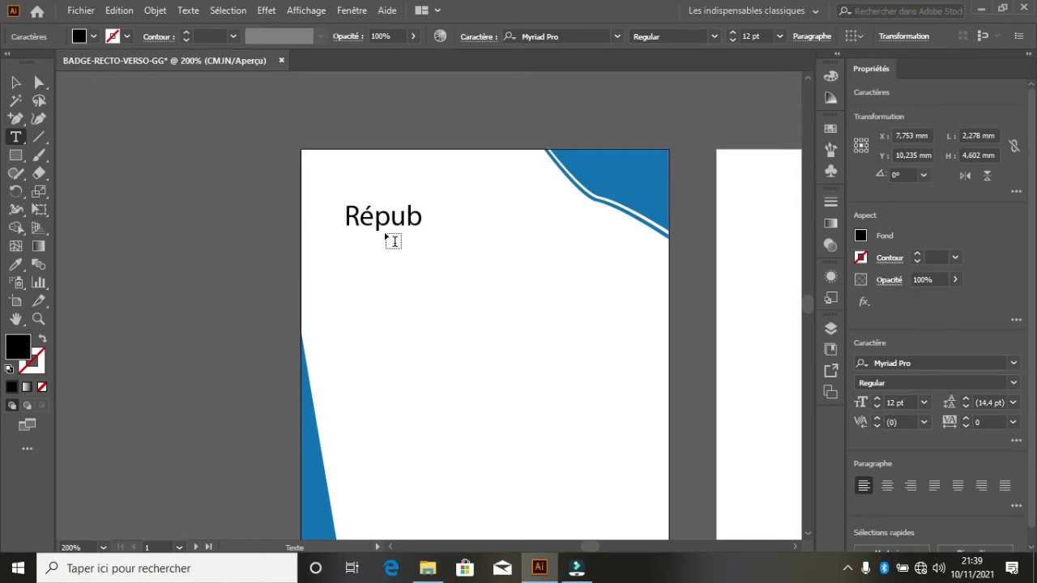
type("lique")
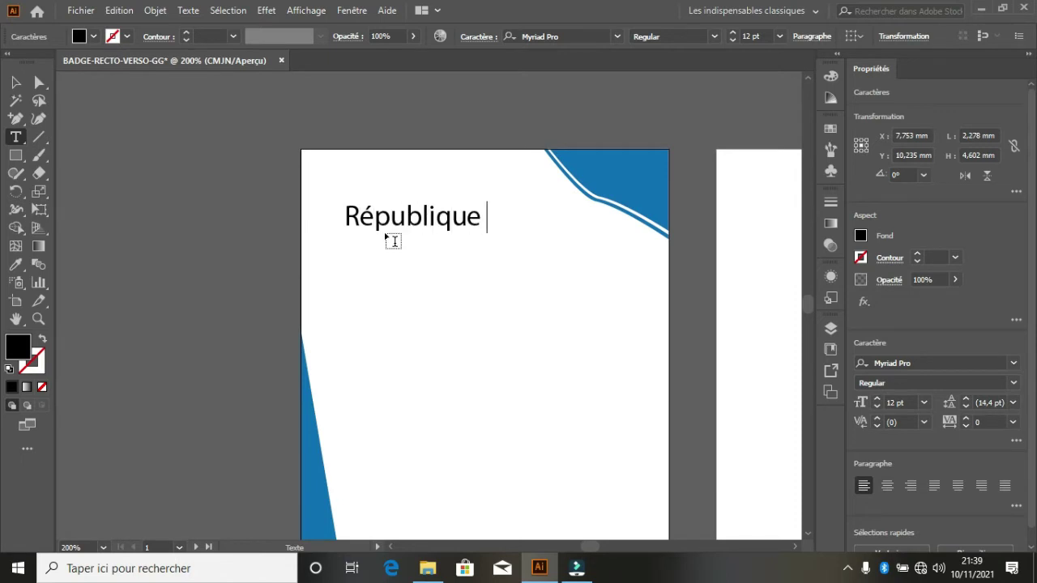
type(" de Gui")
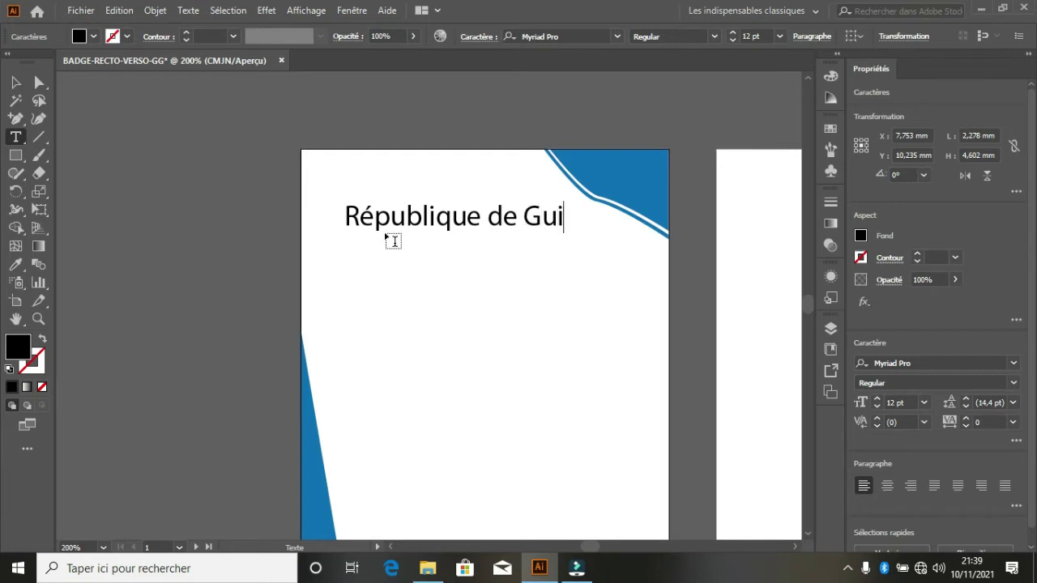
type("née")
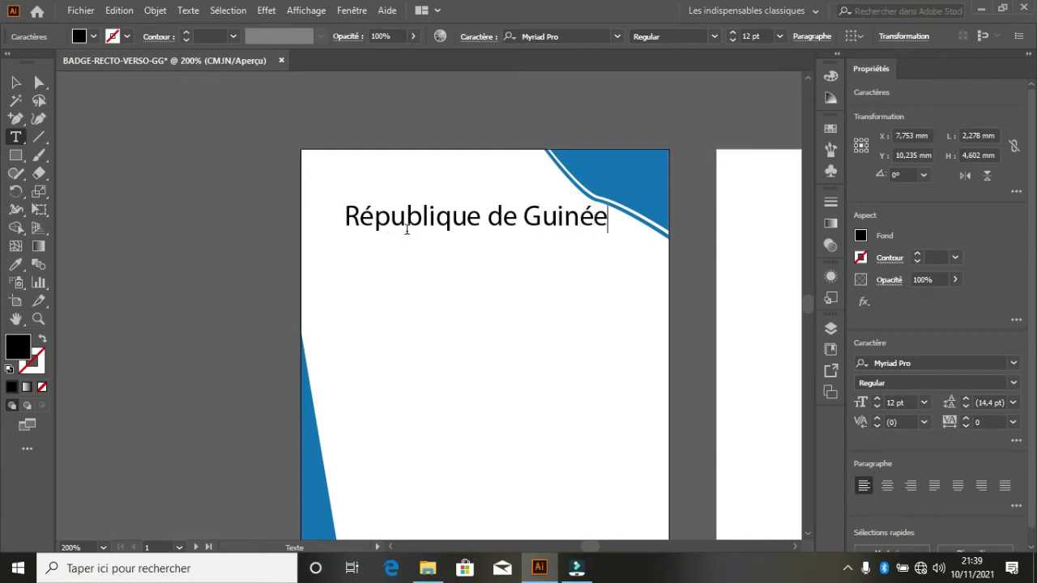
left_click(16, 82)
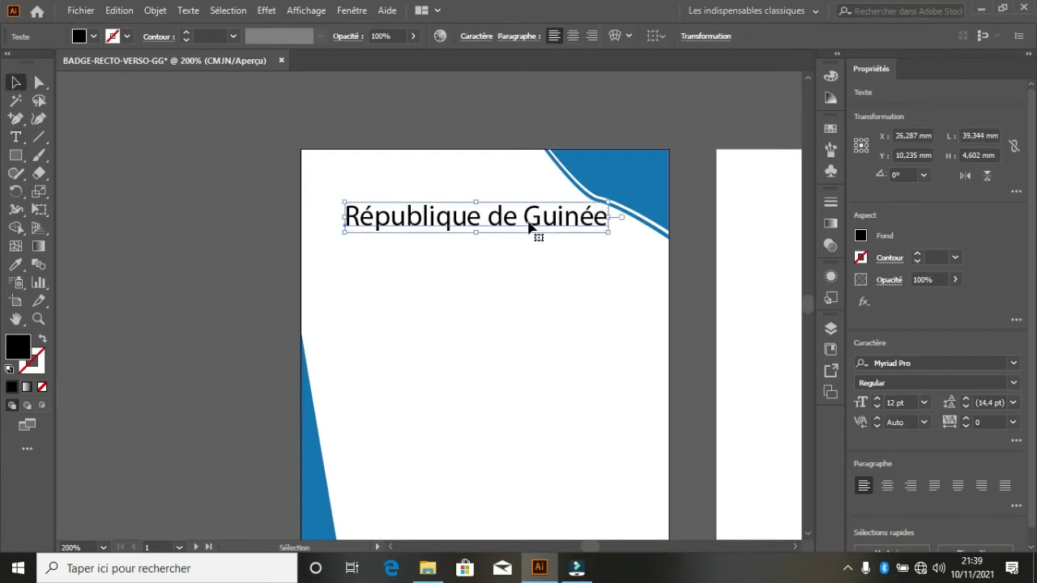
- Shrink the title to about 9.49 pt and retype the copied line as 'Travail-Justice-Solidarité'
left_click_drag(527, 227, 491, 188)
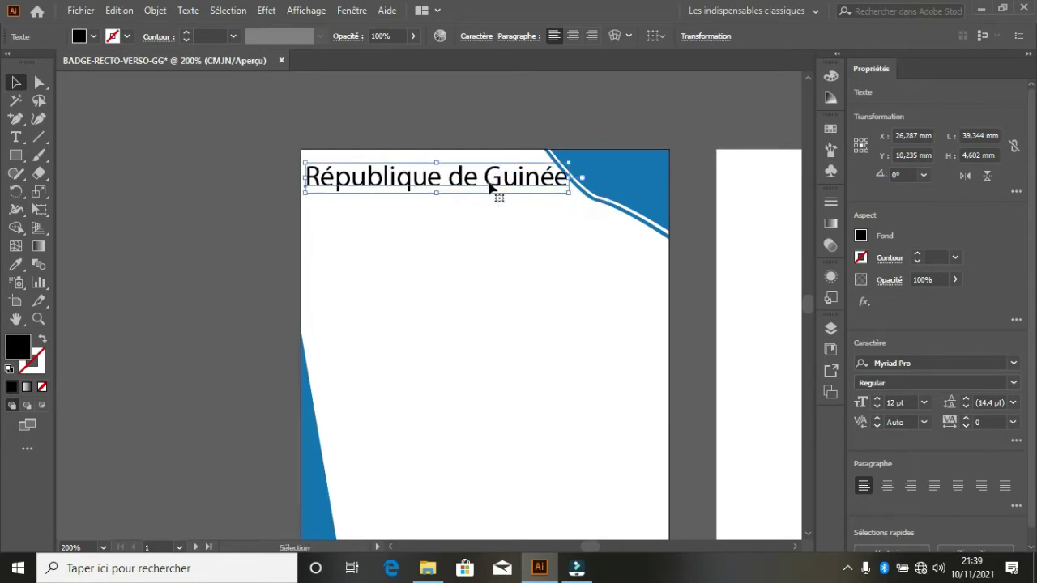
left_click_drag(570, 160, 512, 195)
double_click(509, 189)
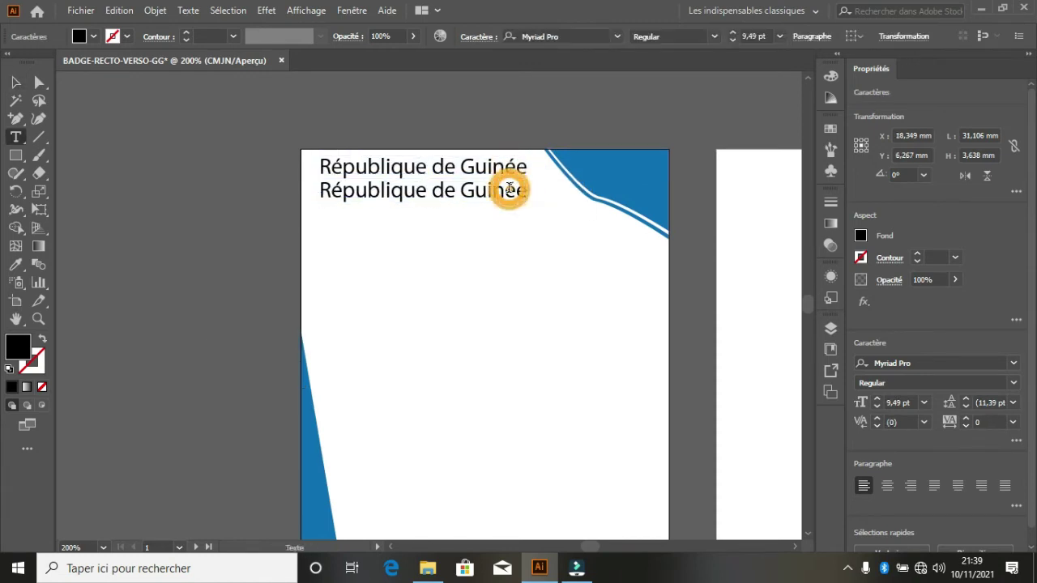
triple_click(509, 188)
type("Travail")
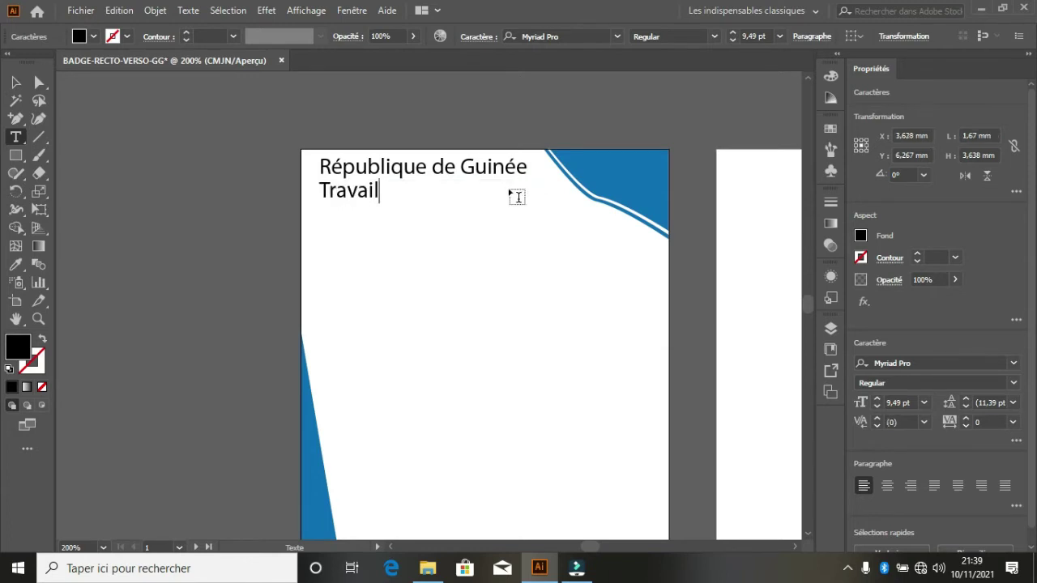
type("-Justi")
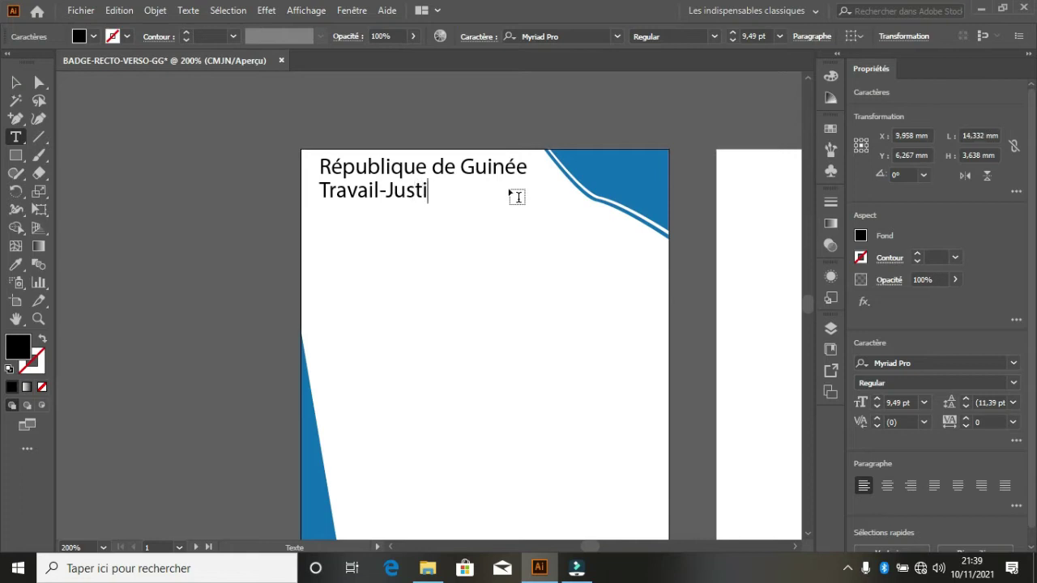
type("ce-Solidar")
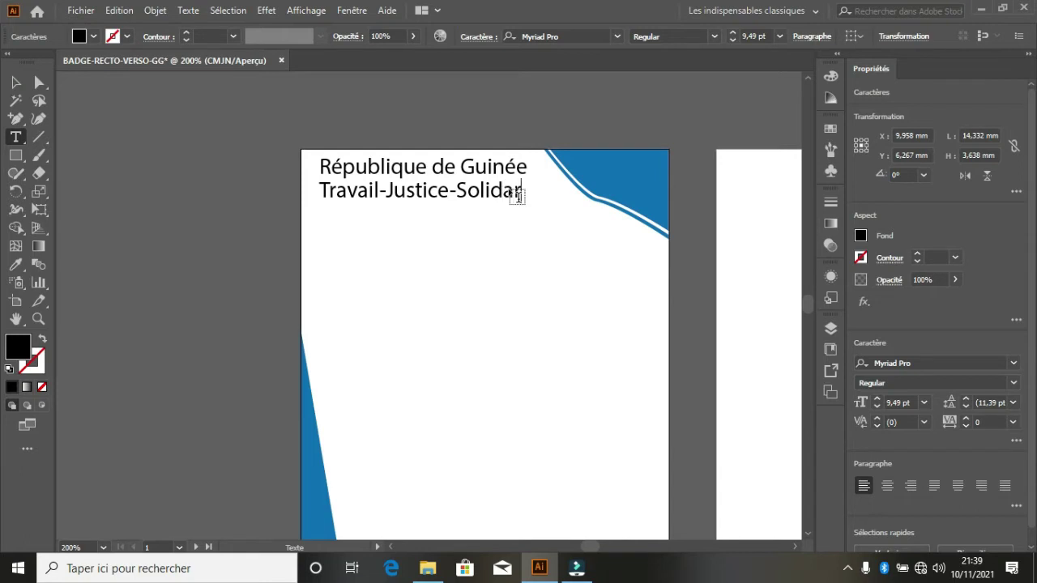
type("ité")
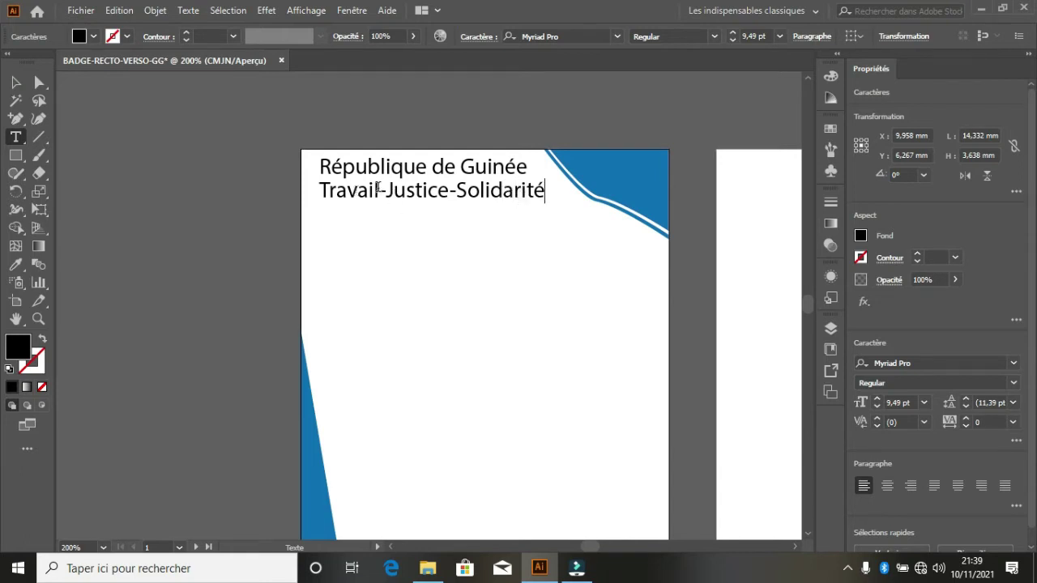
left_click_drag(377, 188, 304, 188)
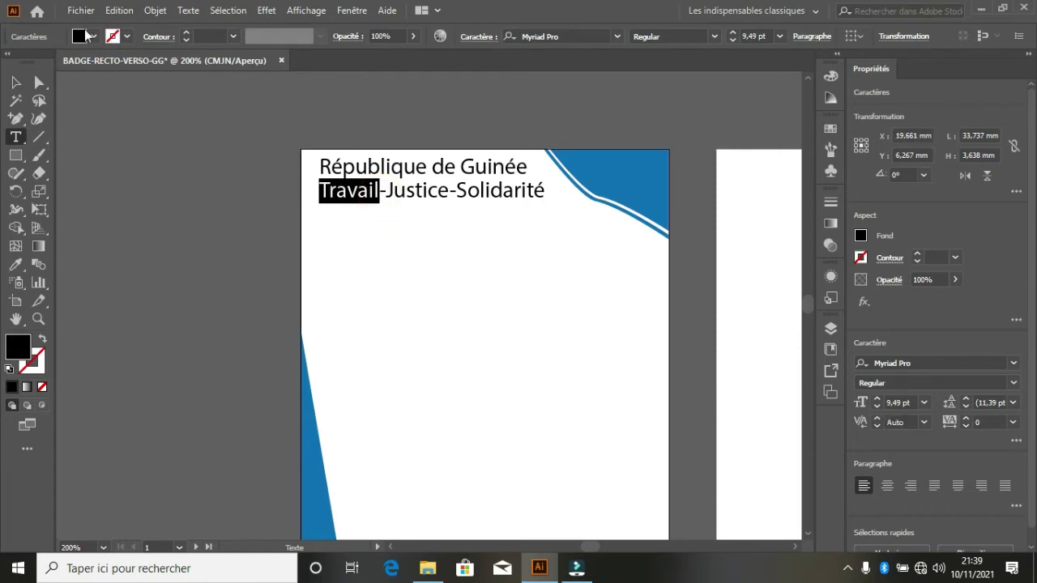
- Colour Travail red, Justice (after the J) yellow and Solidarité green
left_click(94, 36)
left_click(51, 62)
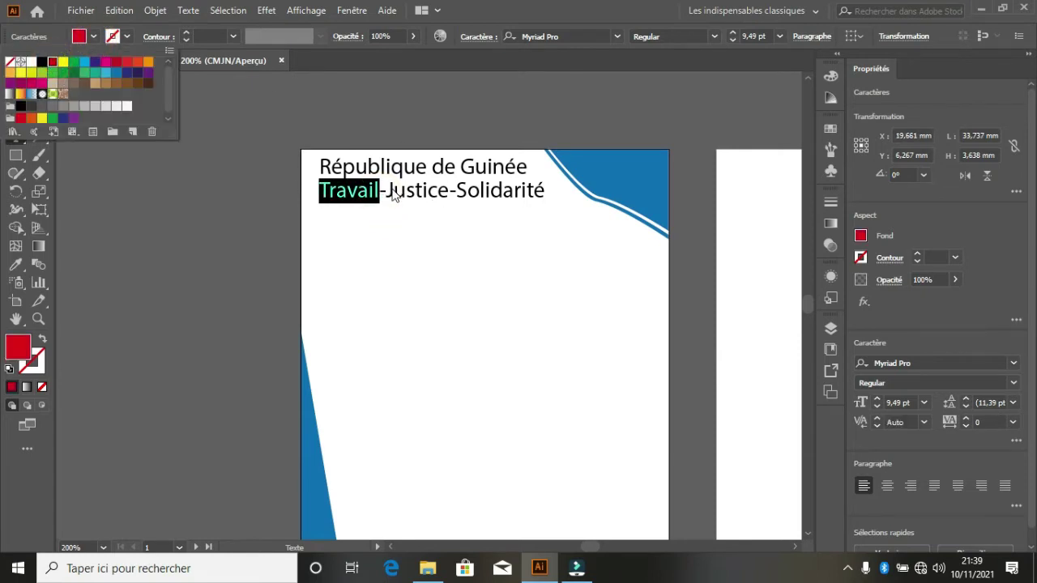
left_click(393, 194)
left_click_drag(393, 193, 450, 200)
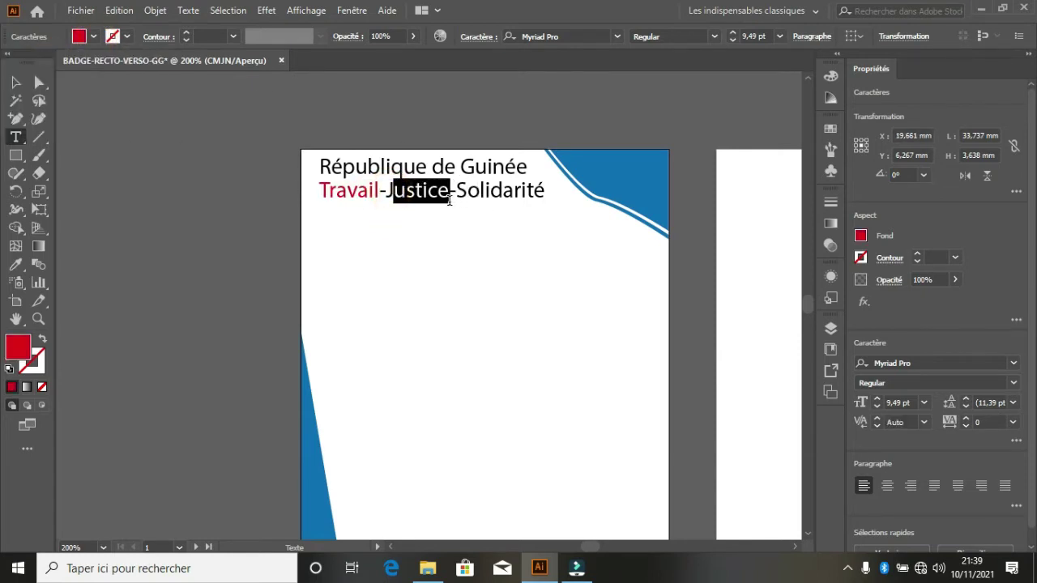
left_click(95, 37)
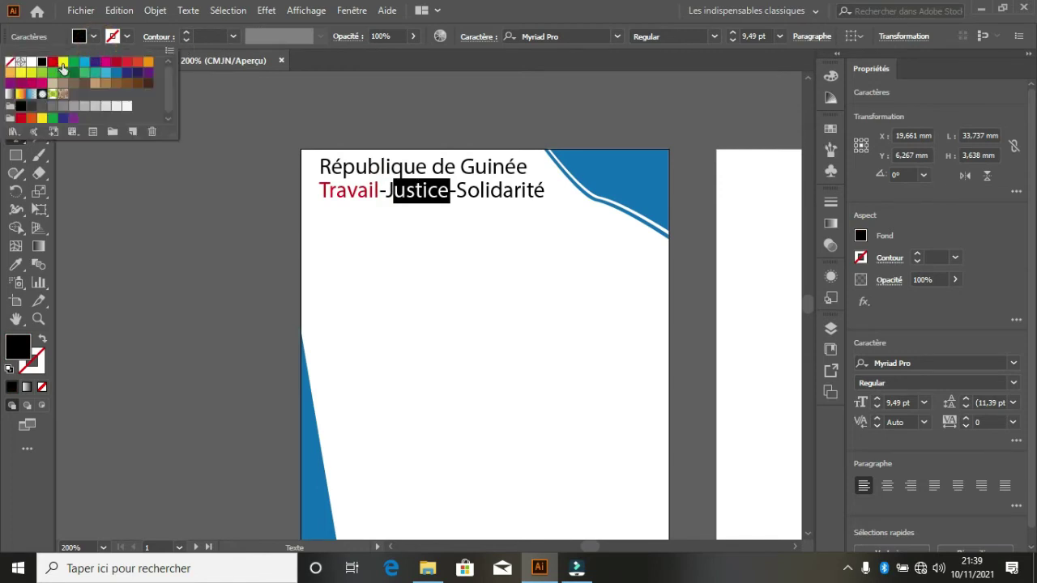
left_click(63, 65)
left_click(462, 197)
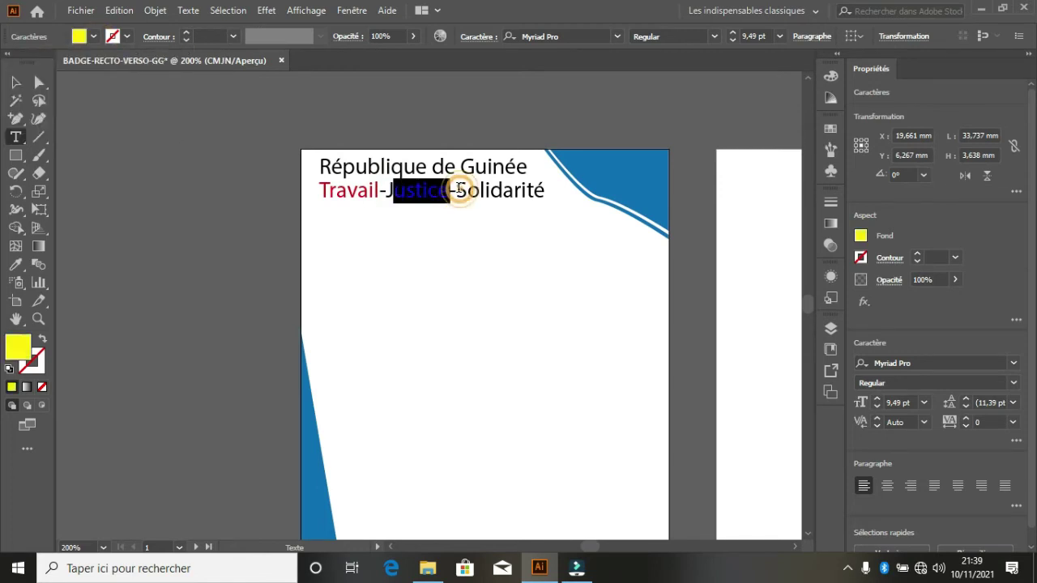
left_click_drag(456, 193, 572, 206)
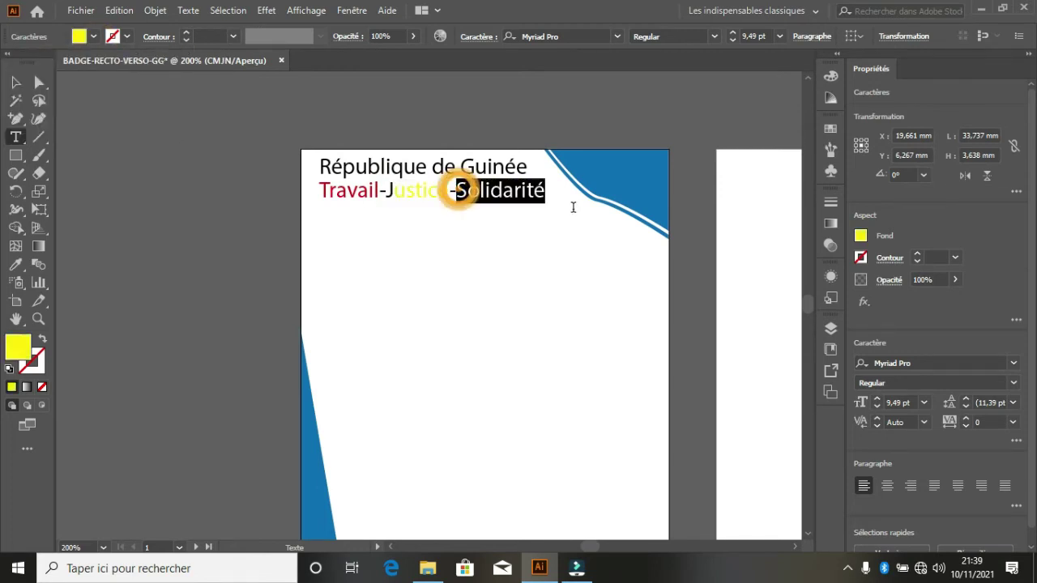
left_click(93, 37)
left_click(76, 67)
left_click(95, 38)
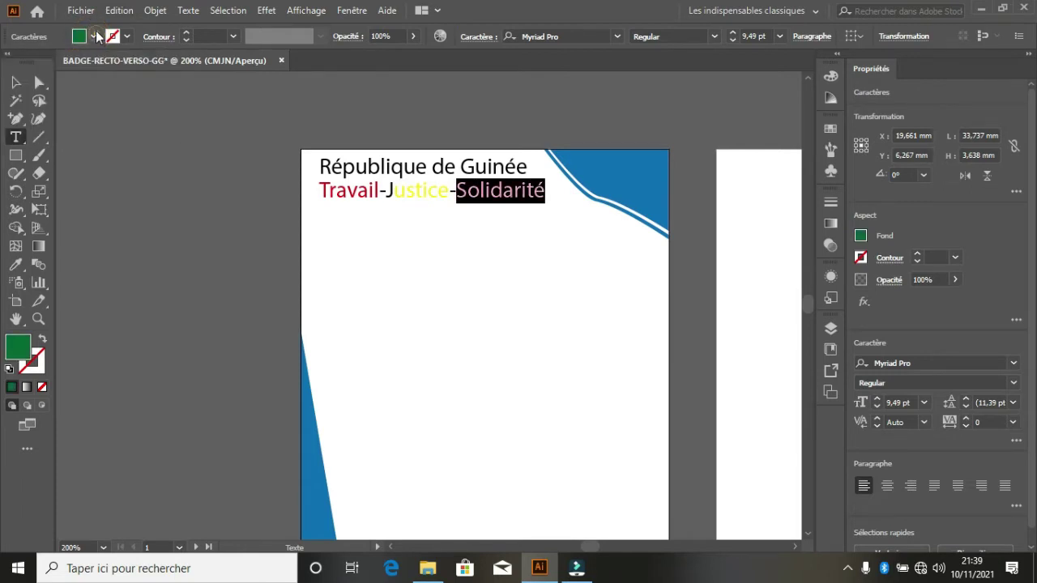
- Shrink the motto to 7,12 pt so it fits under the title
left_click(15, 82)
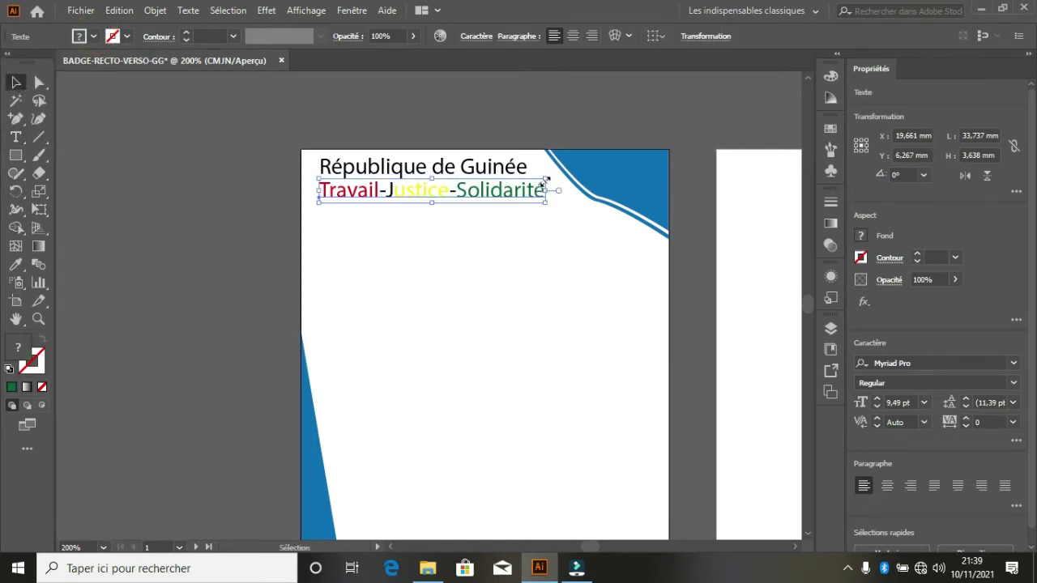
left_click_drag(544, 179, 488, 187)
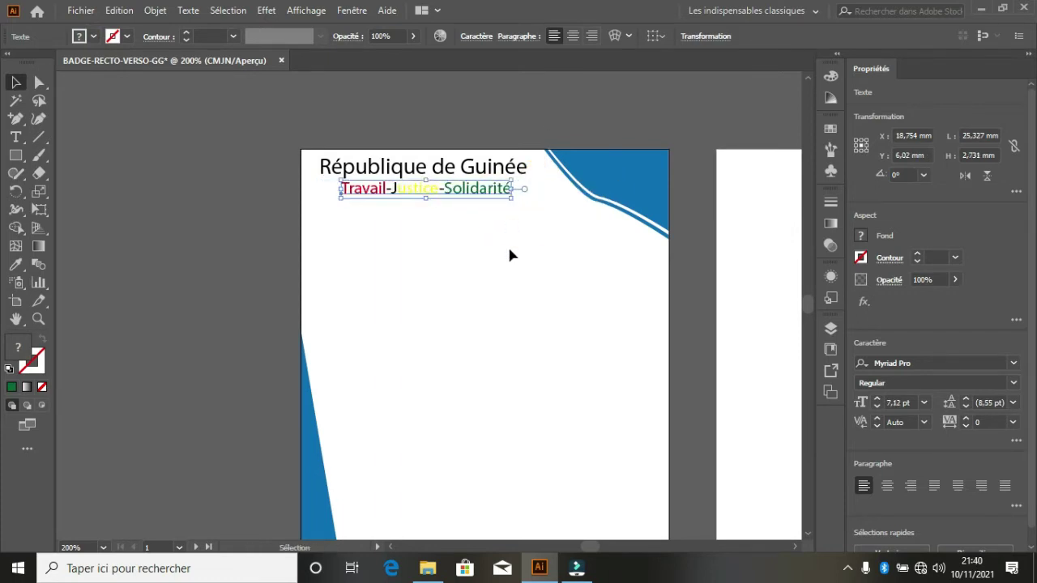
left_click(510, 253)
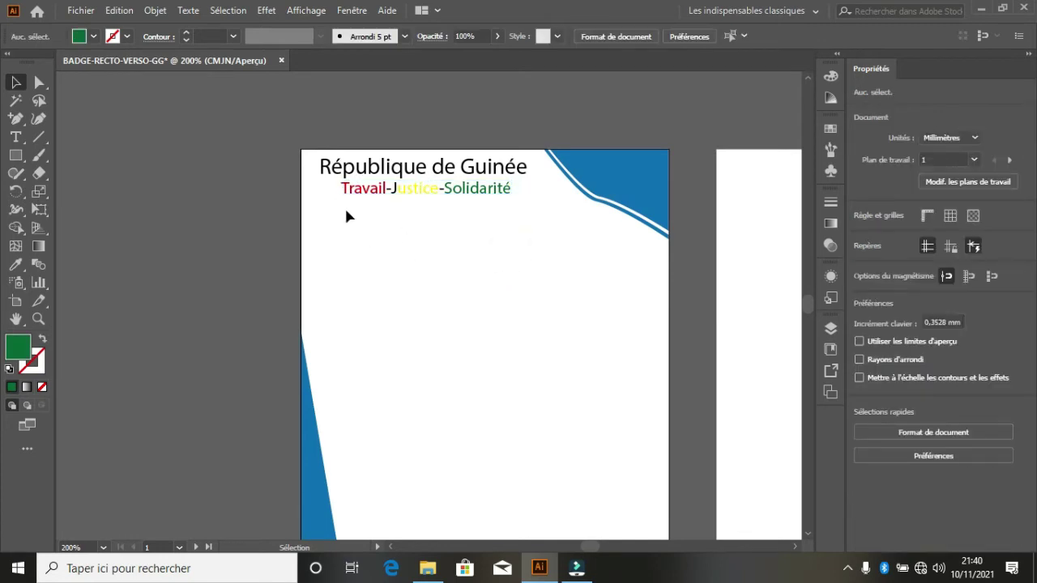
- Draw a horizontal line beneath the motto and give it a black stroke
left_click(455, 276)
left_click(36, 139)
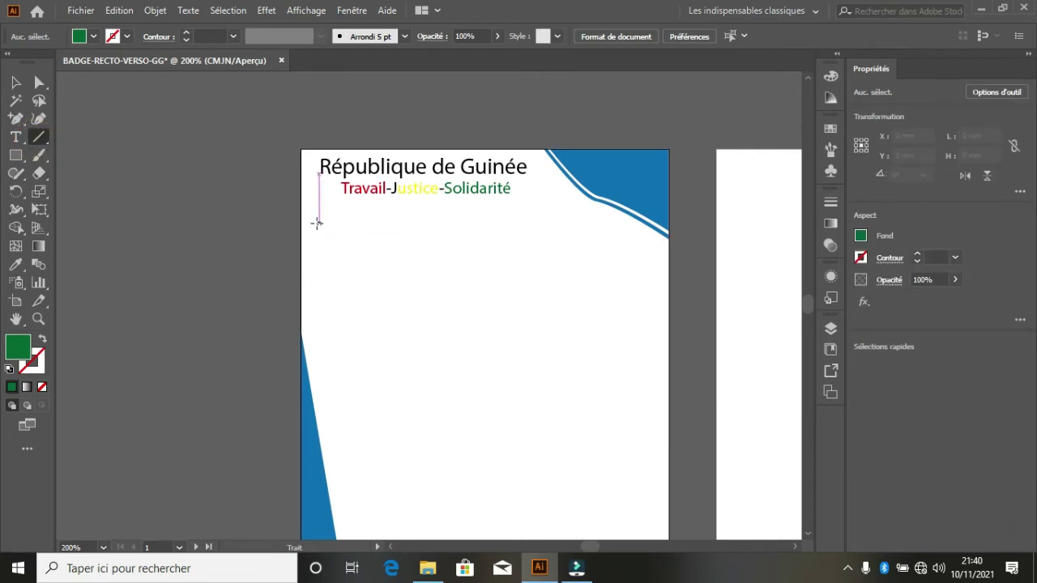
left_click_drag(318, 223, 541, 223)
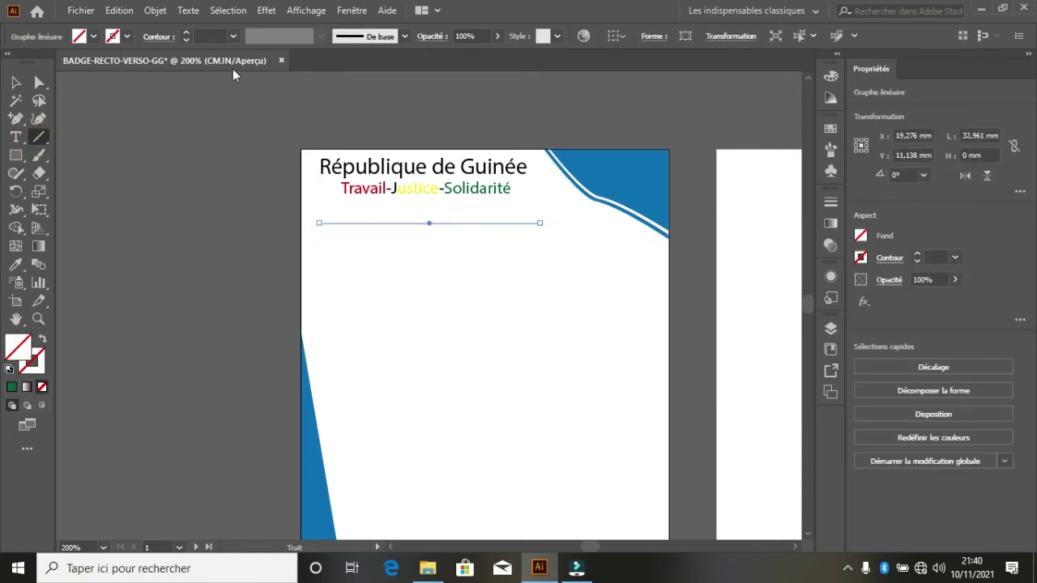
left_click(186, 31)
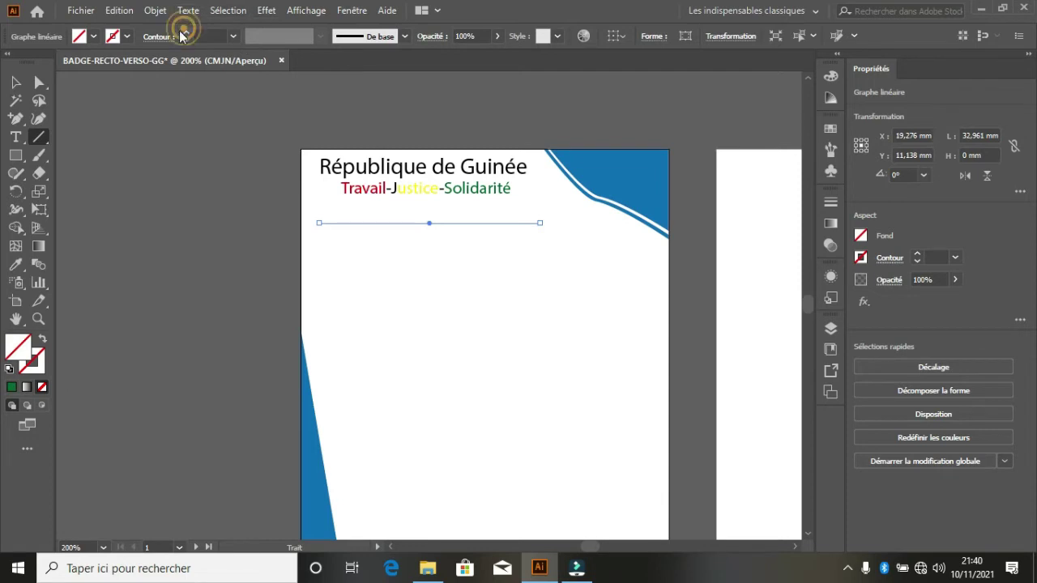
left_click(114, 36)
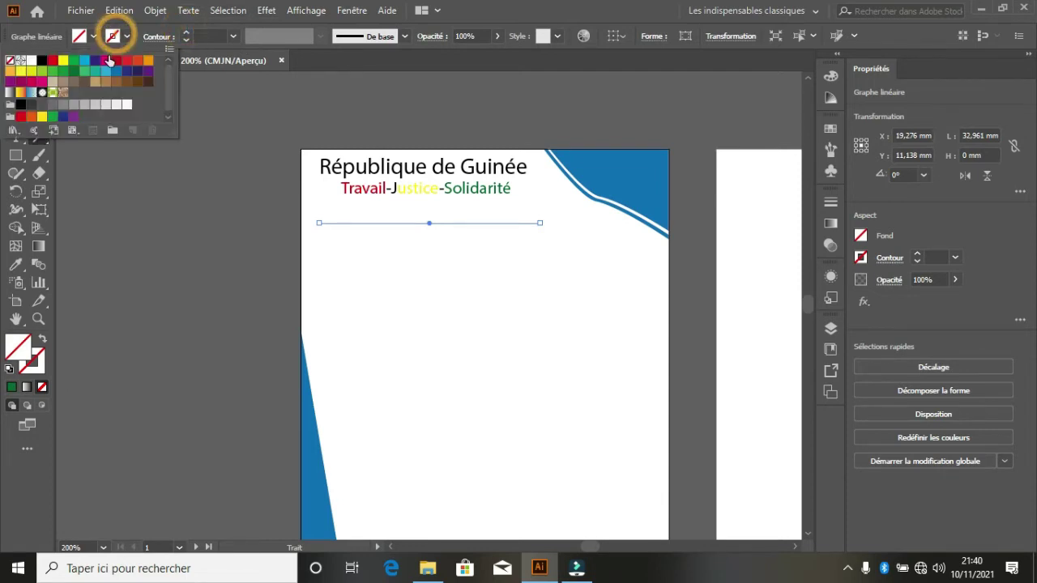
left_click(43, 61)
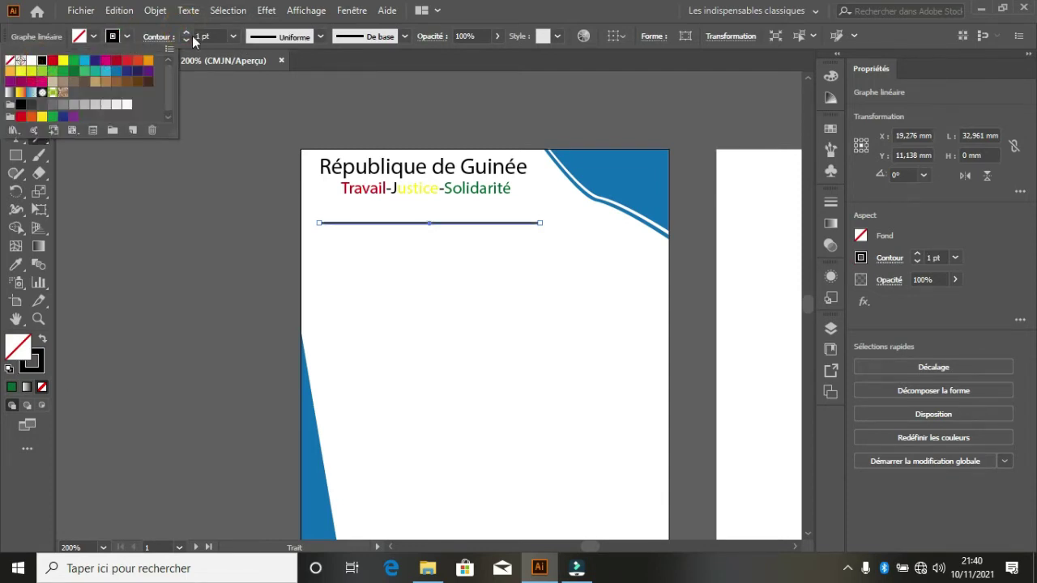
- Apply the orange ornamental brush to the line, then deselect it
left_click(405, 37)
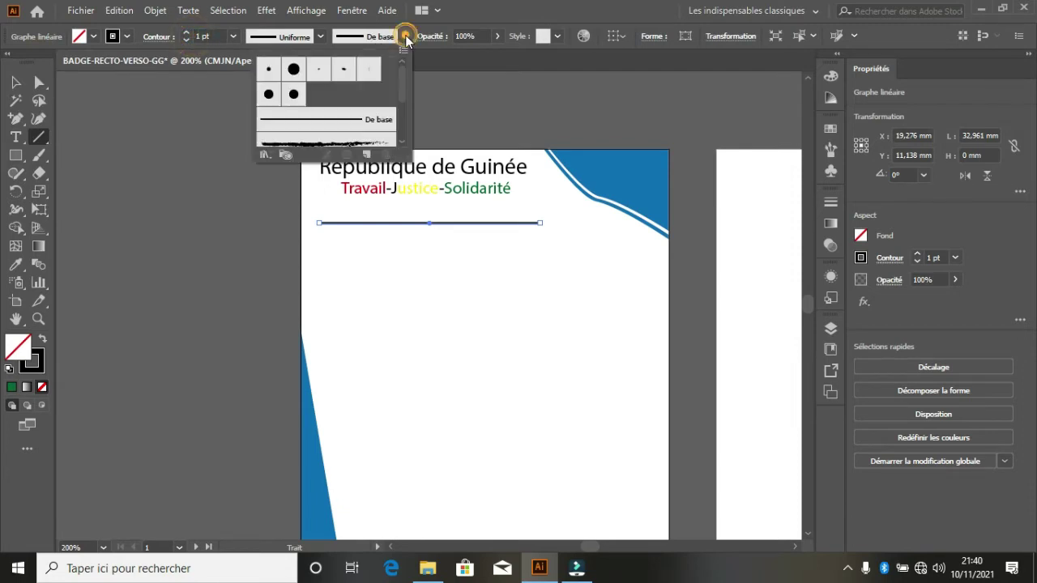
left_click_drag(401, 80, 401, 121)
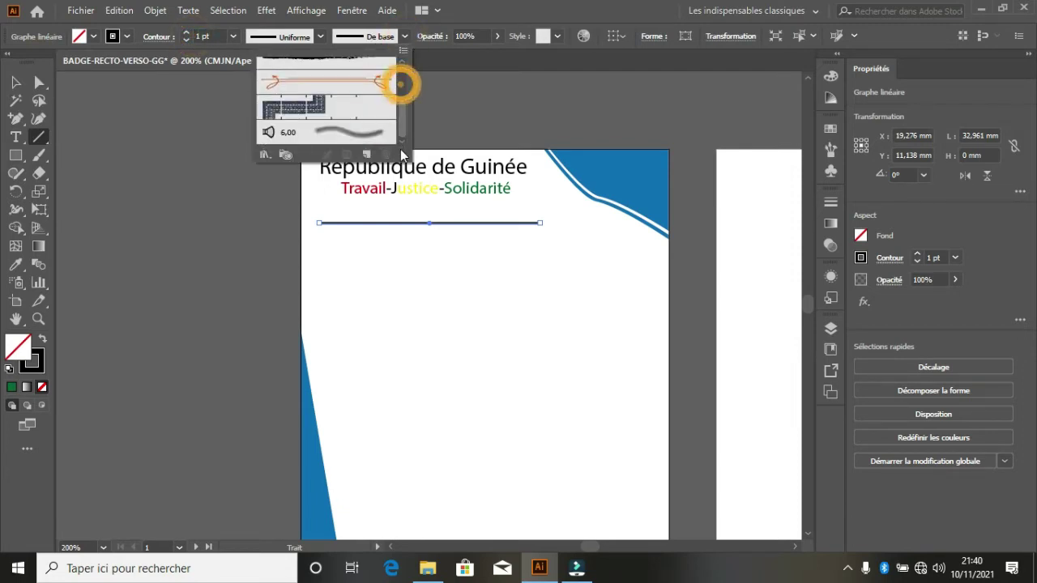
left_click(349, 88)
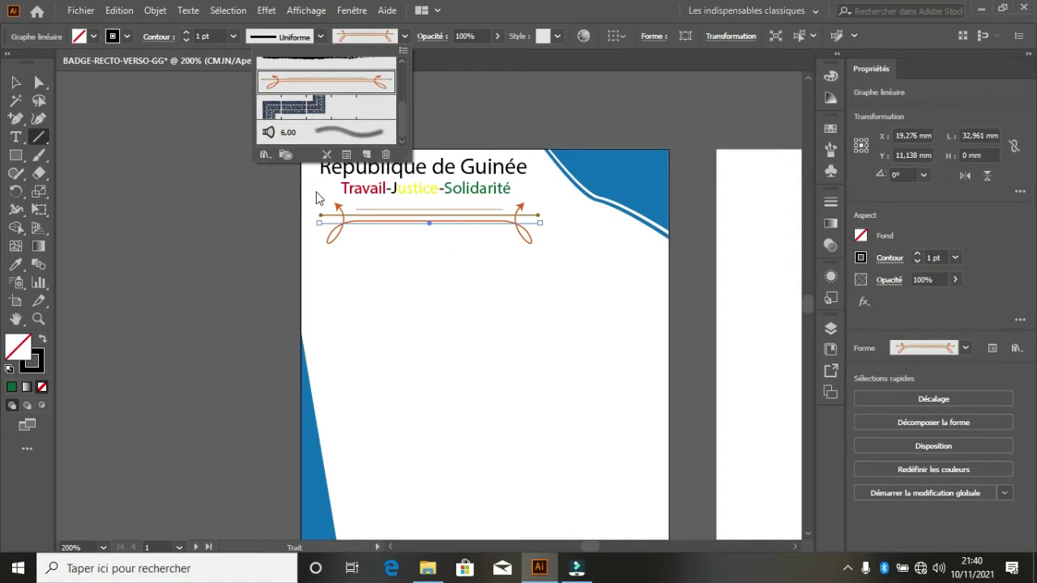
left_click(366, 40)
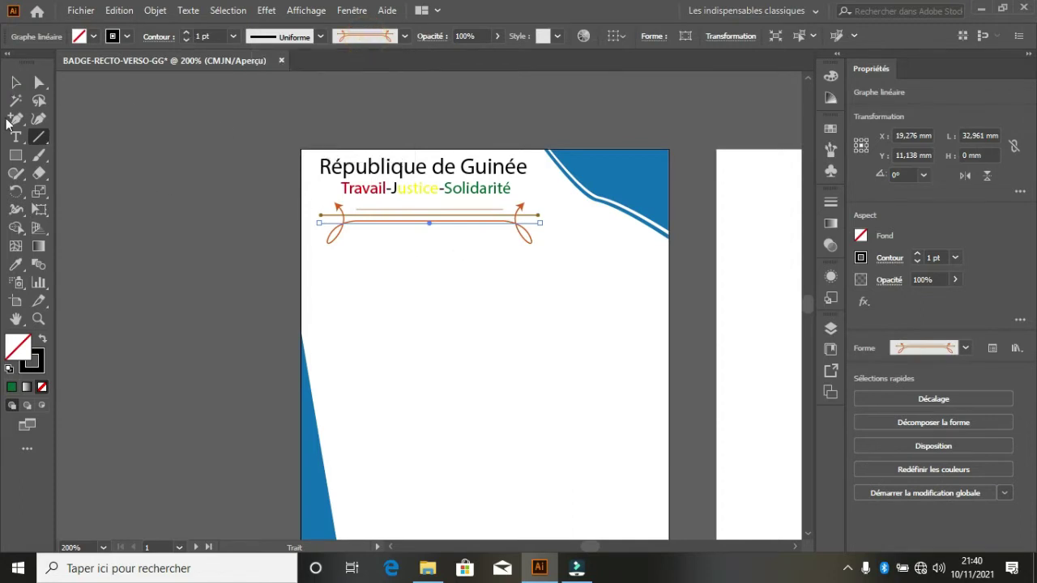
left_click(15, 81)
left_click(470, 296)
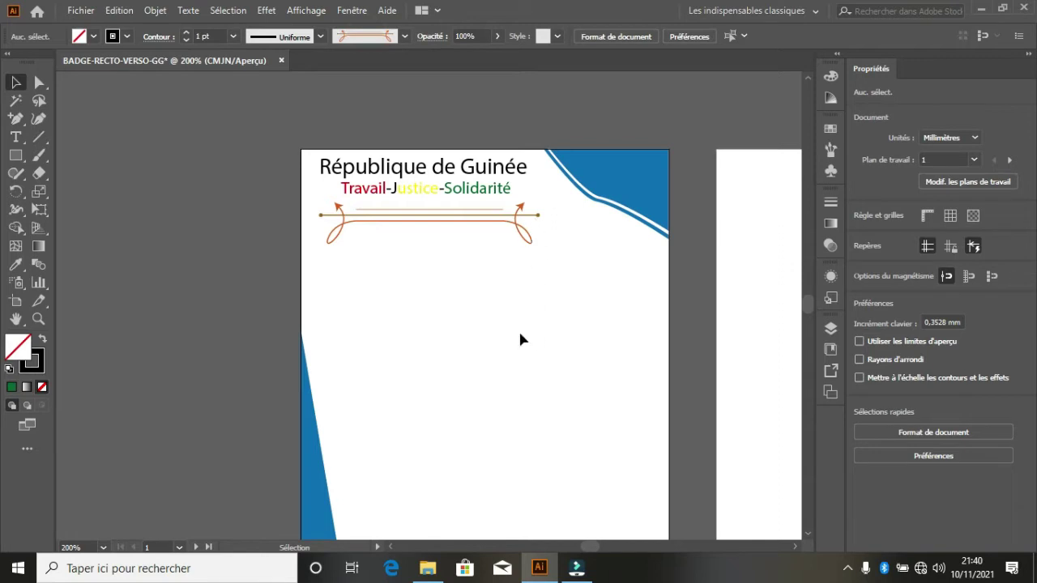
scroll(510, 322, "down", 2)
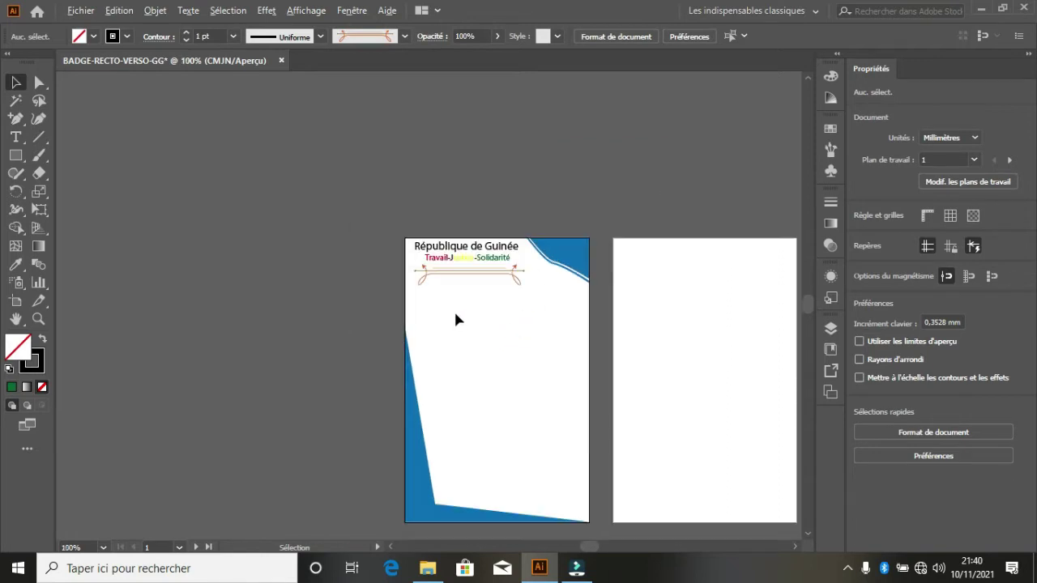
scroll(439, 310, "up", 2)
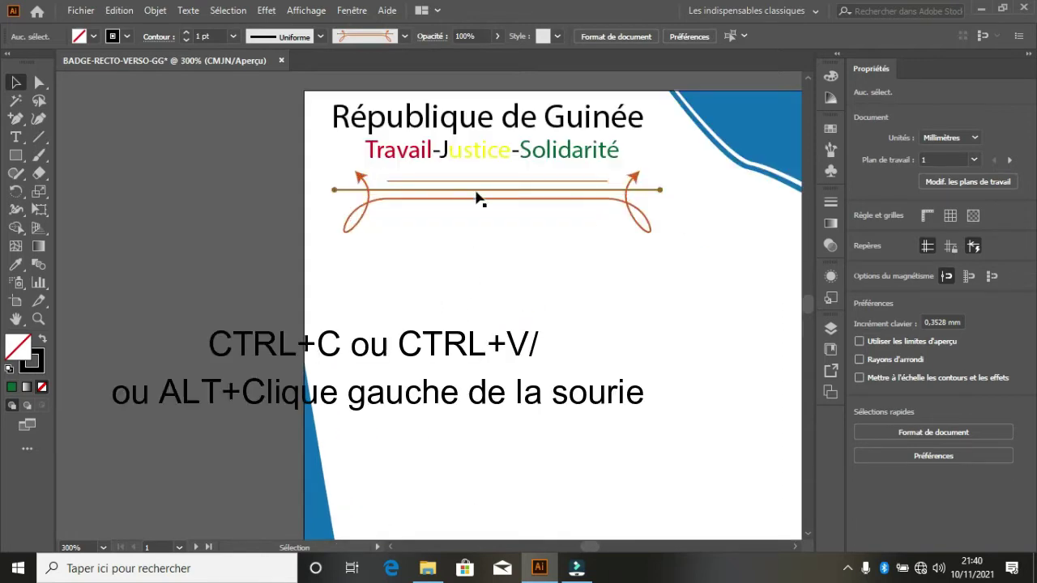
- Duplicate the République de Guinée title below the ornament and retype it as 'Ministère de la Santé Publique'
left_click(512, 118)
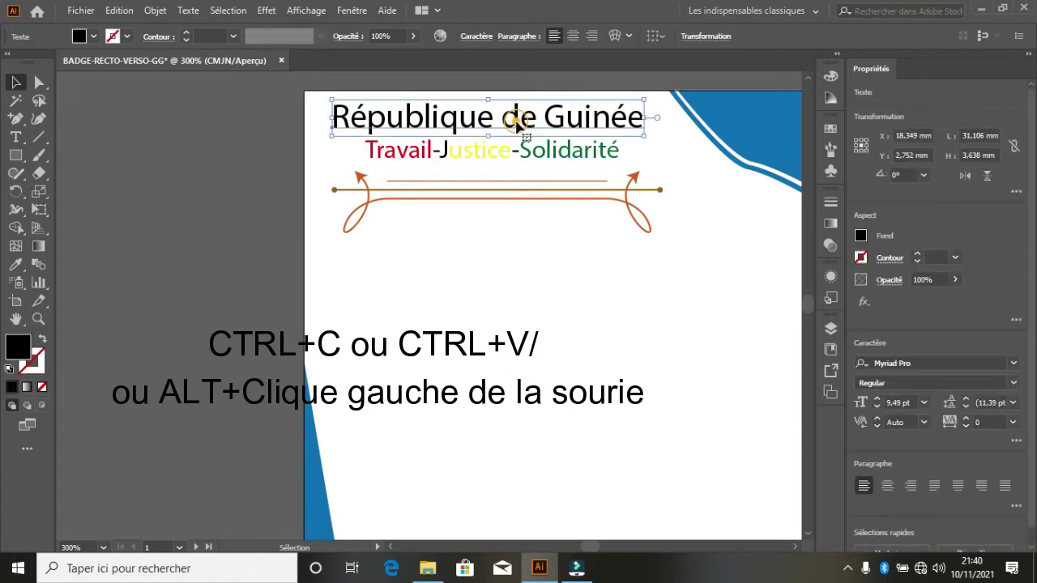
left_click_drag(515, 122, 531, 265)
double_click(529, 261)
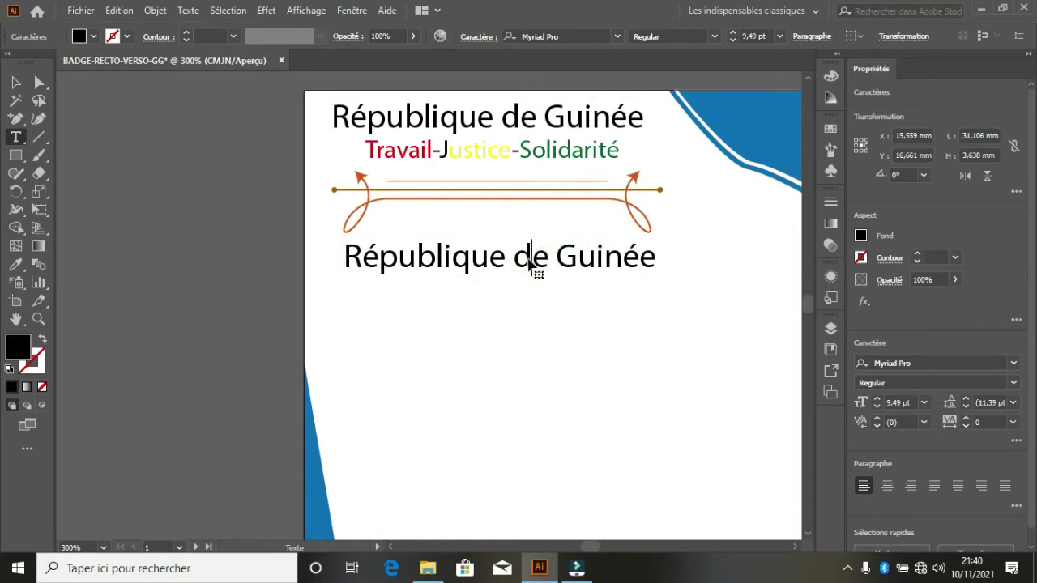
key("ctrl+a")
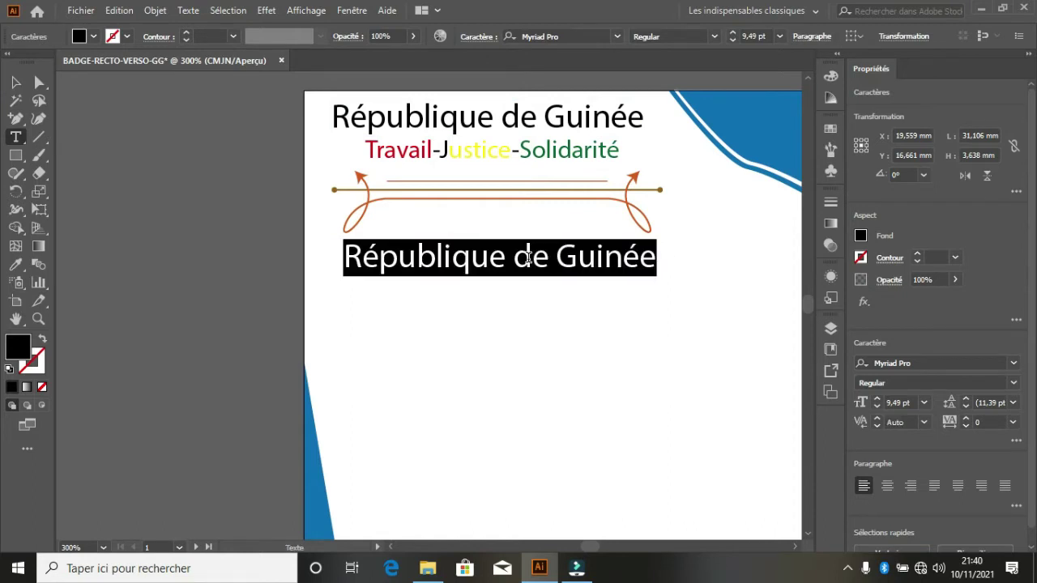
type("M")
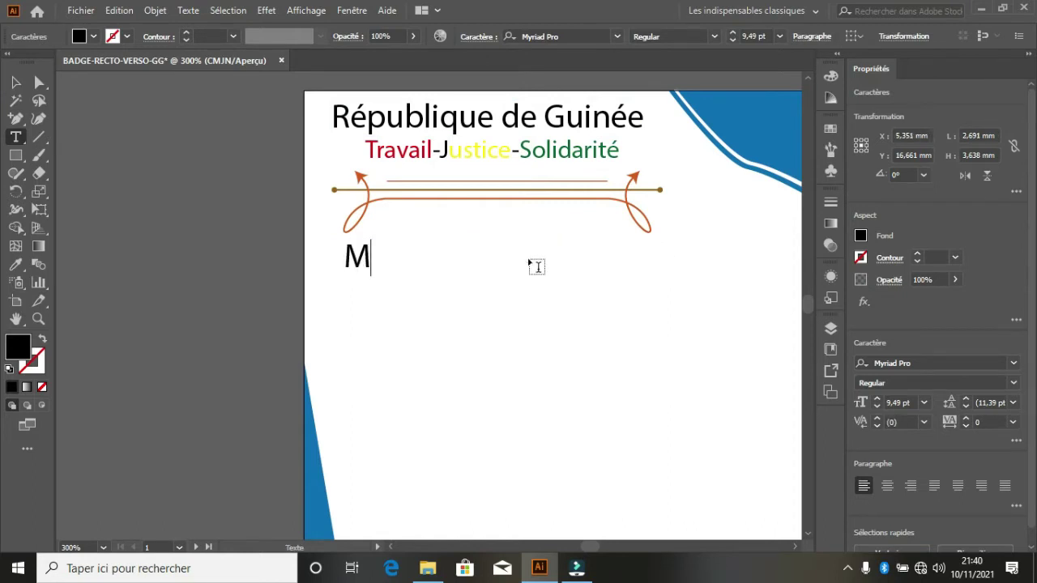
type("ins")
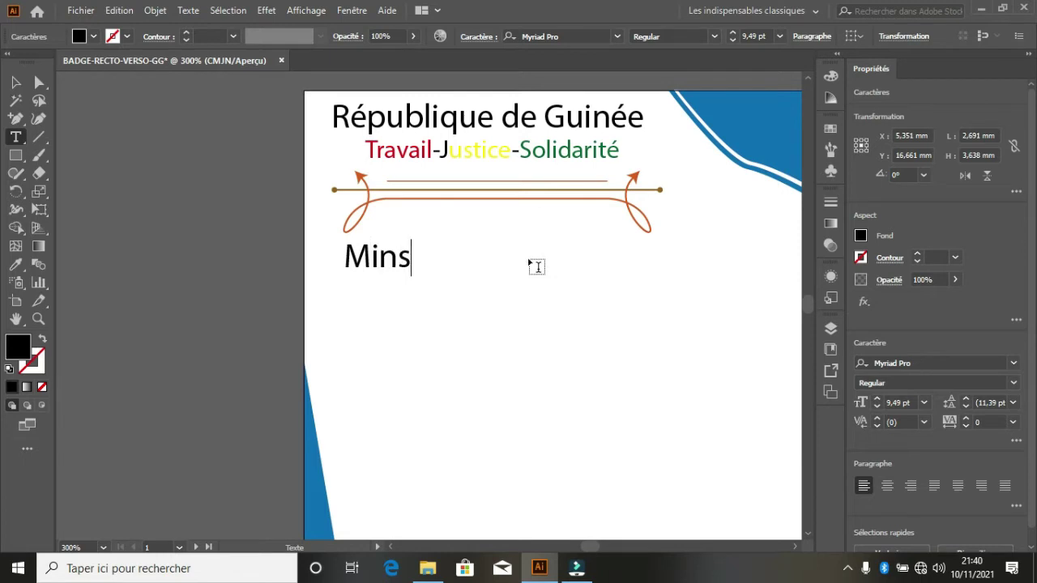
key("BackSpace")
type("istère")
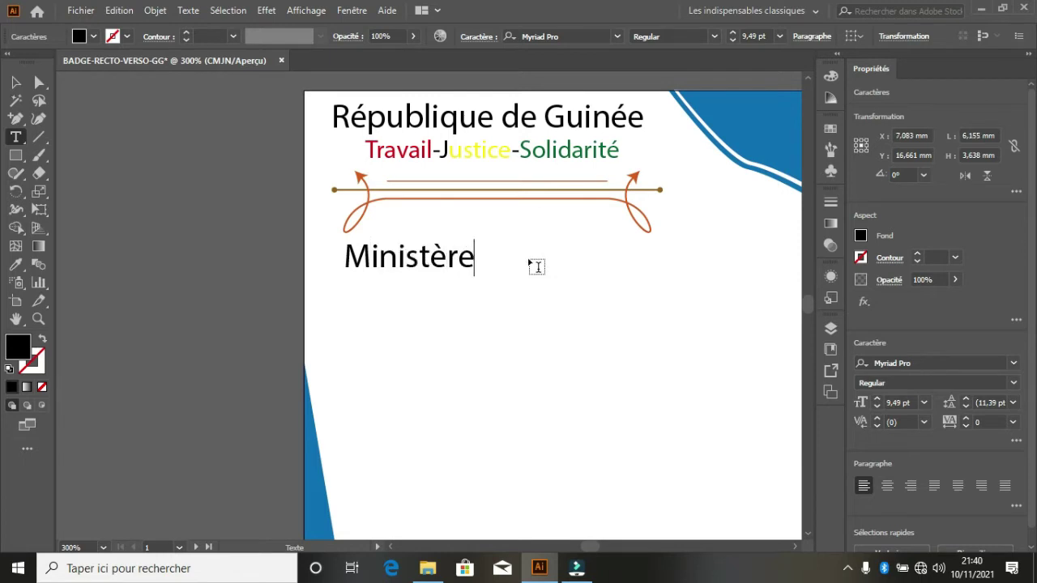
type(" de la S")
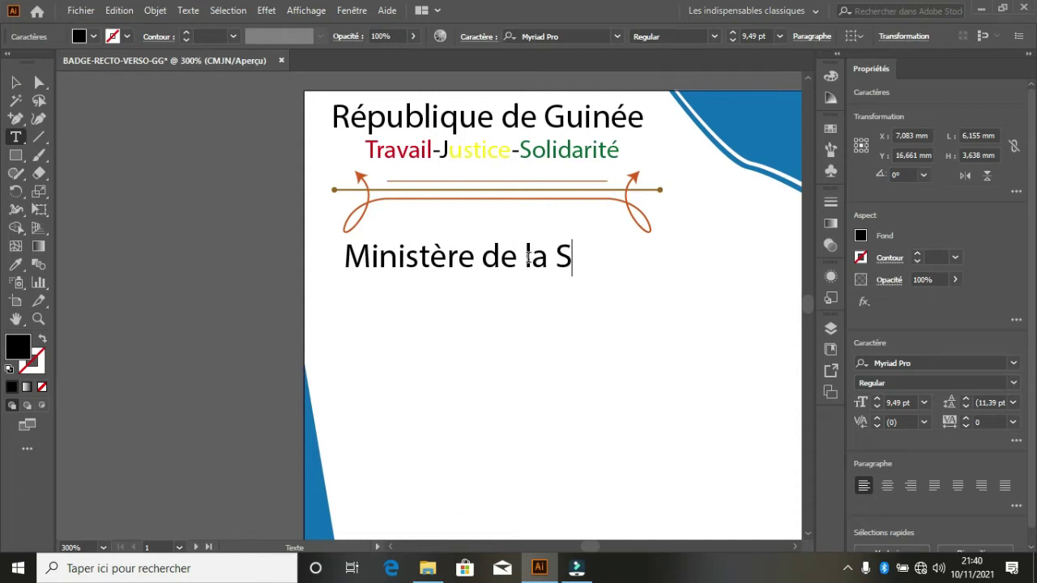
type("anté")
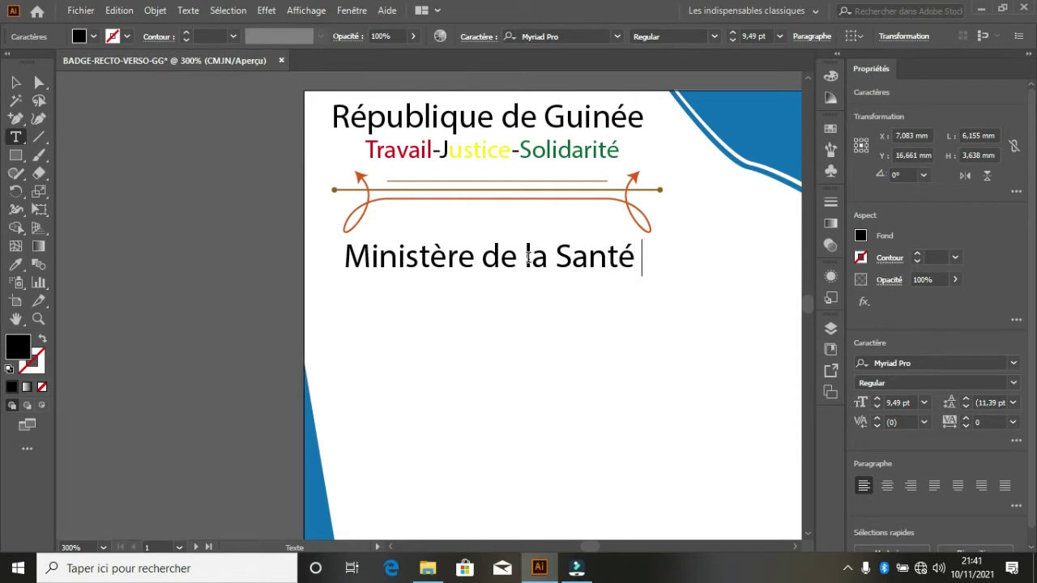
type(" Publi")
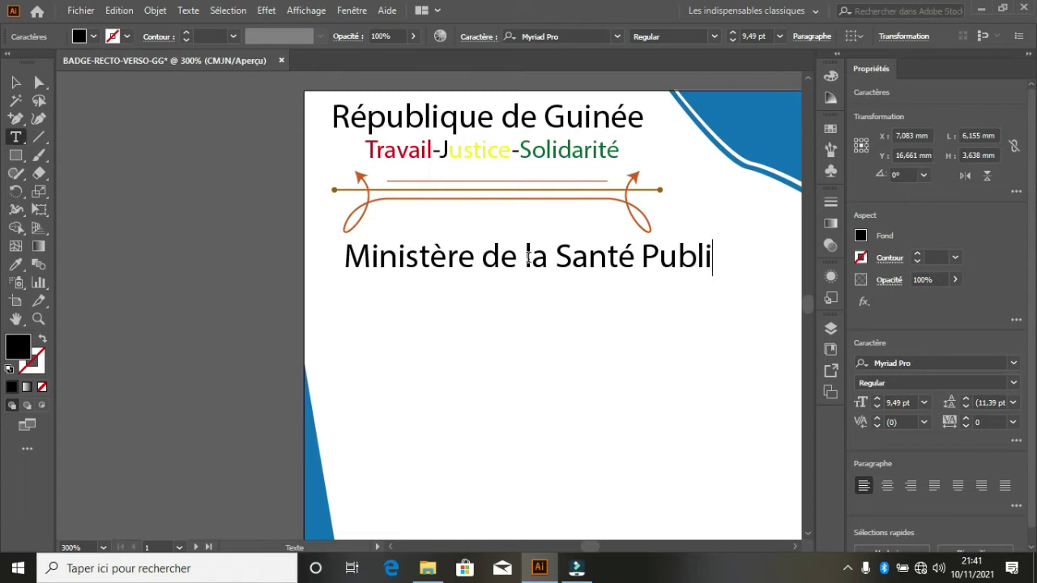
type("que")
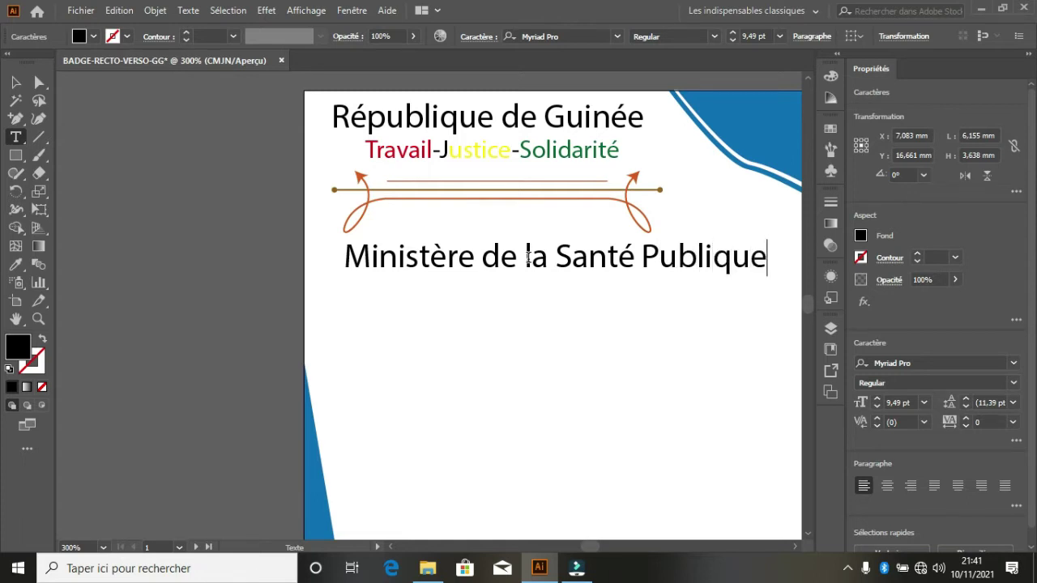
scroll(440, 351, "down", 2)
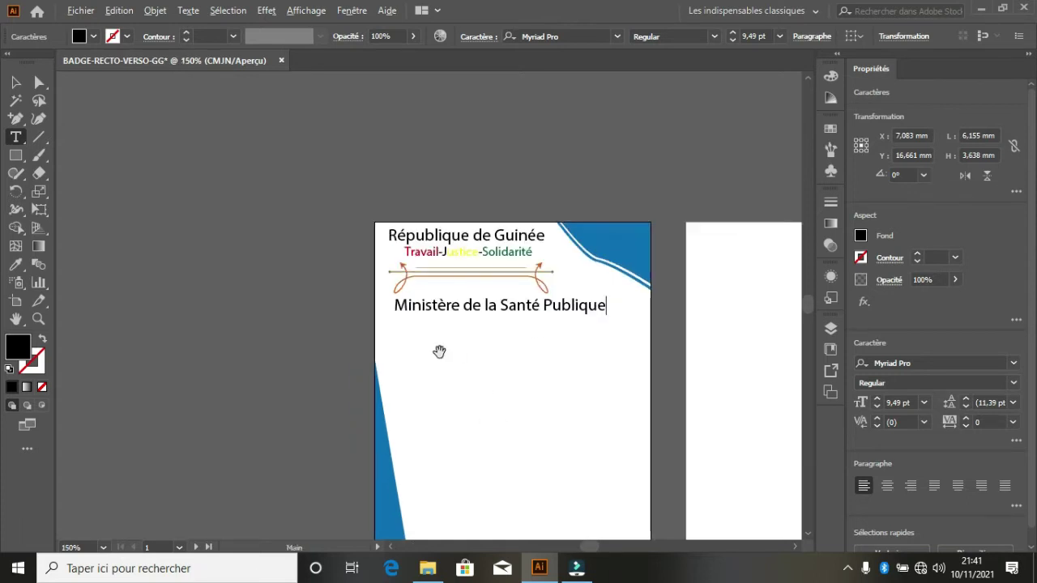
scroll(439, 352, "up", 1)
- Enlarge the ministry title slightly and retype a copy below it as 'Nos métier est de vous sauvez'
key("Escape")
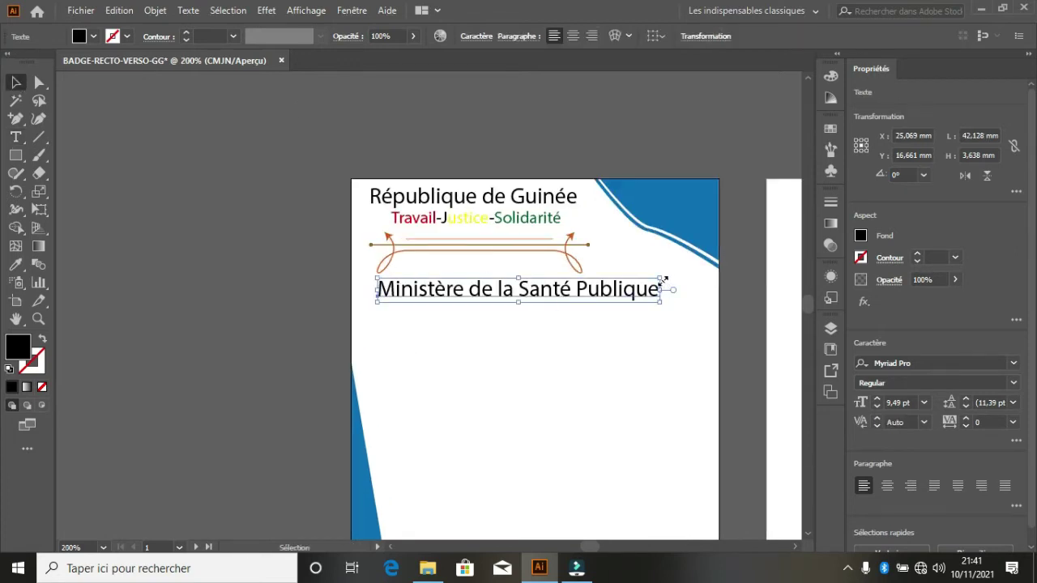
mouse_move(663, 280)
left_mouse_down()
mouse_move(687, 269)
mouse_move(657, 295)
left_mouse_up()
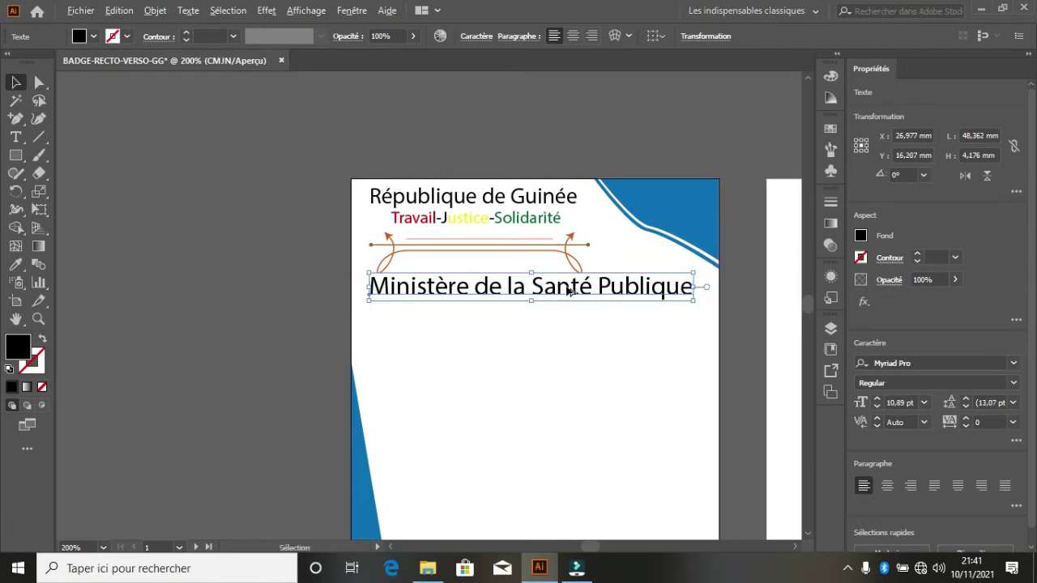
left_click_drag(568, 292, 568, 318)
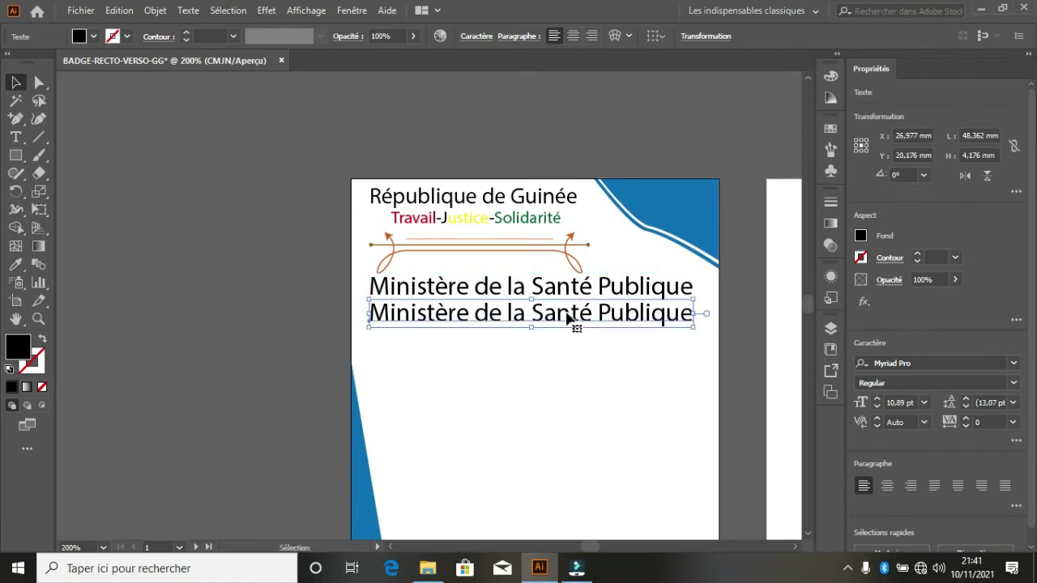
double_click(529, 315)
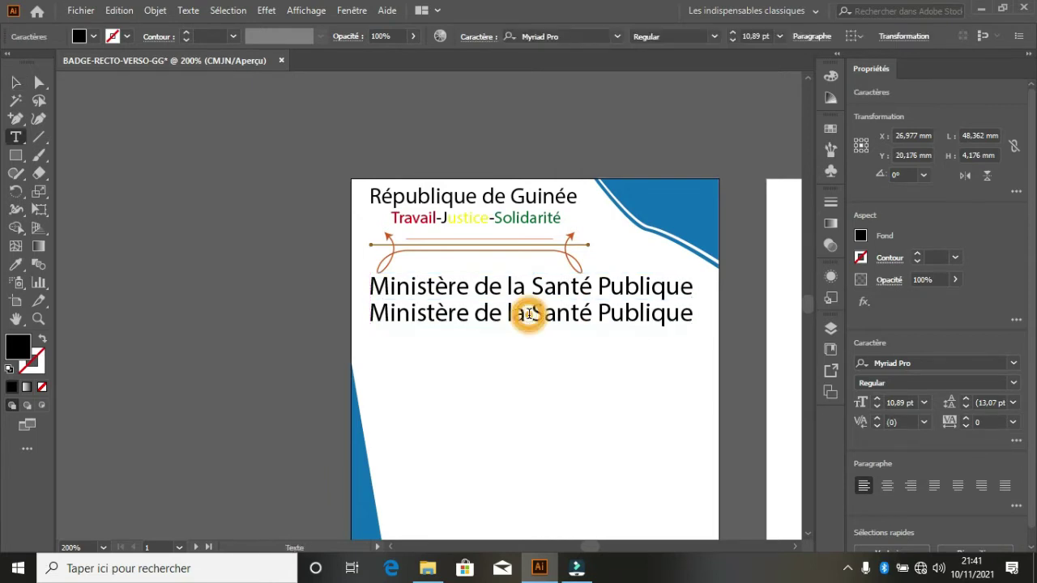
left_click_drag(528, 314, 360, 319)
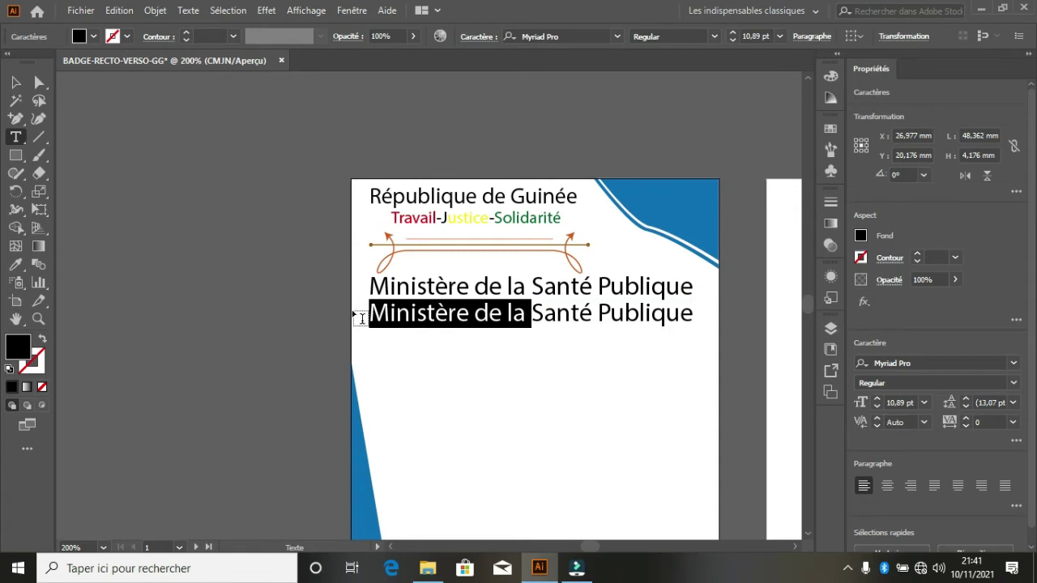
triple_click(375, 320)
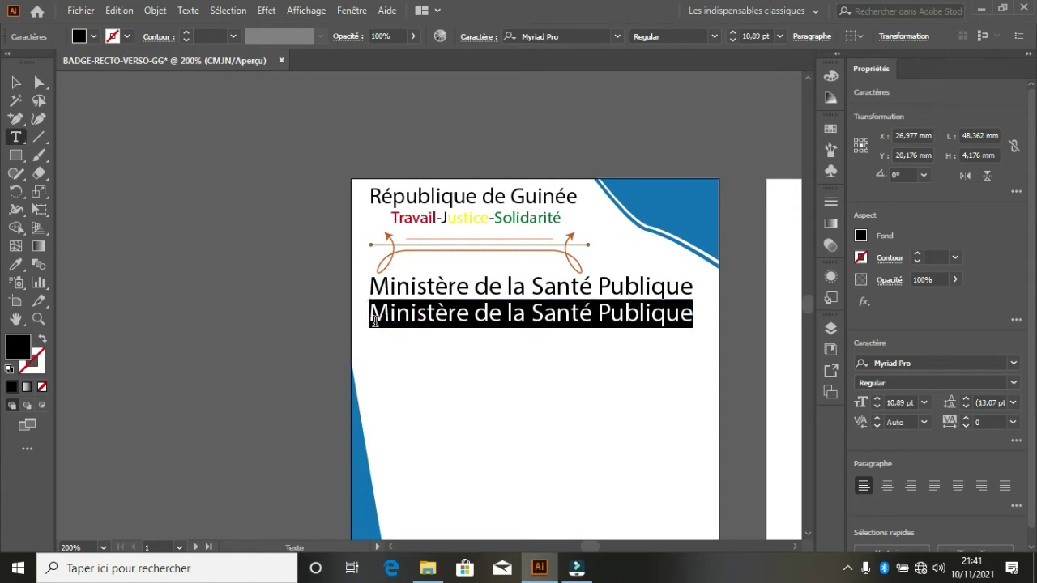
type("Nos")
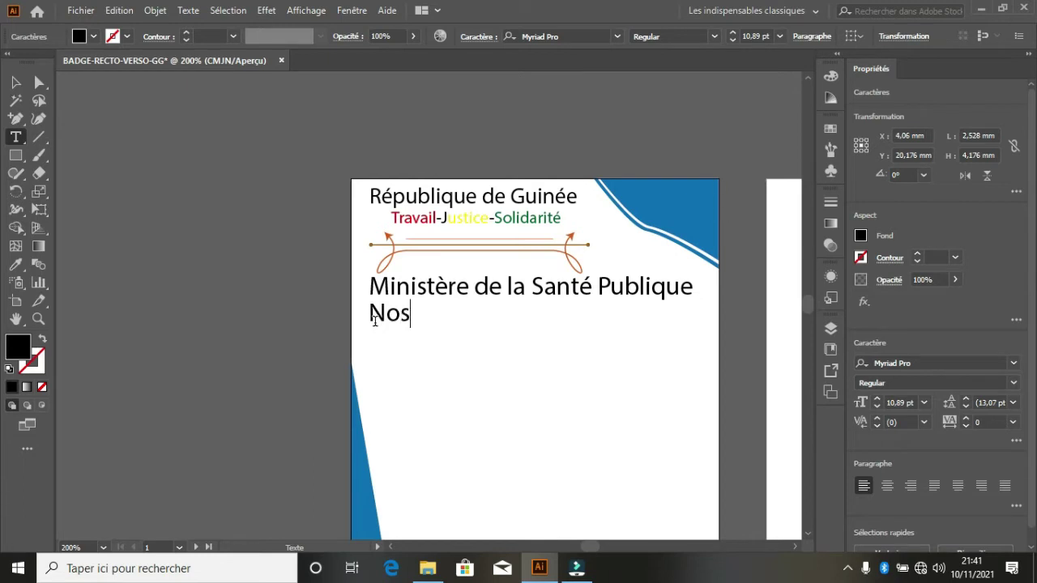
type(" métie")
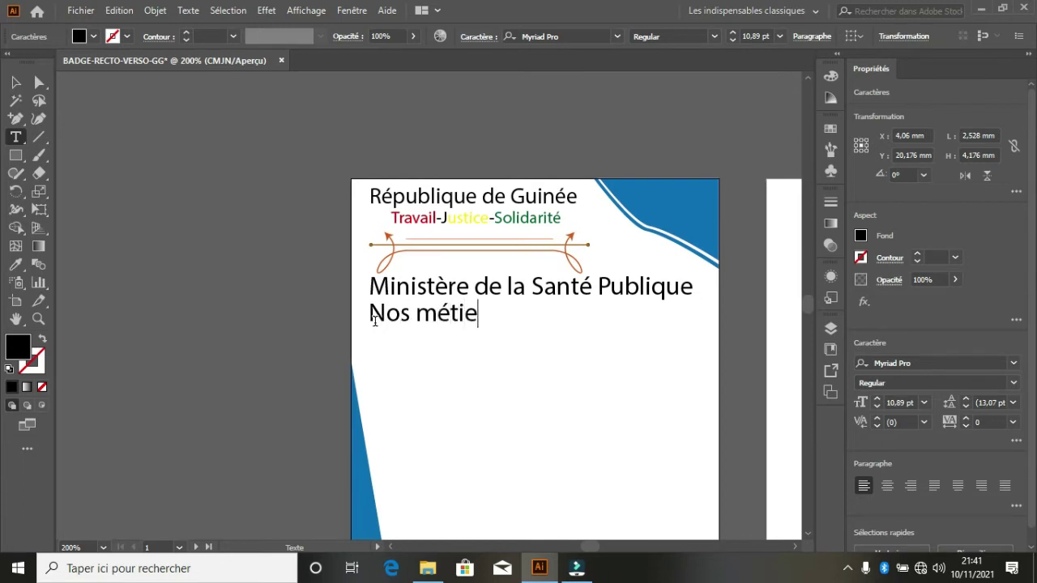
type("r est de vous ")
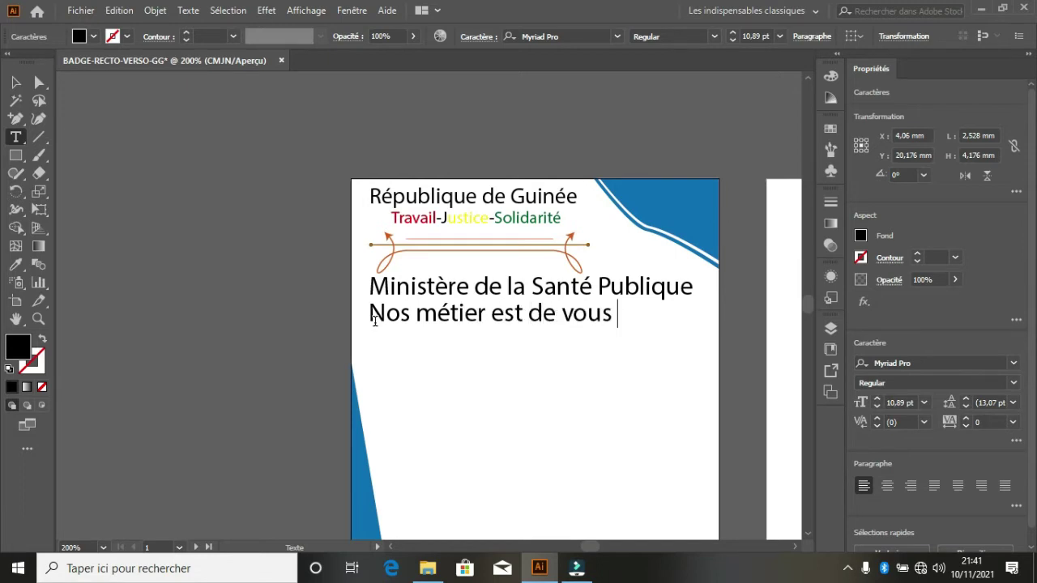
type("sauvez")
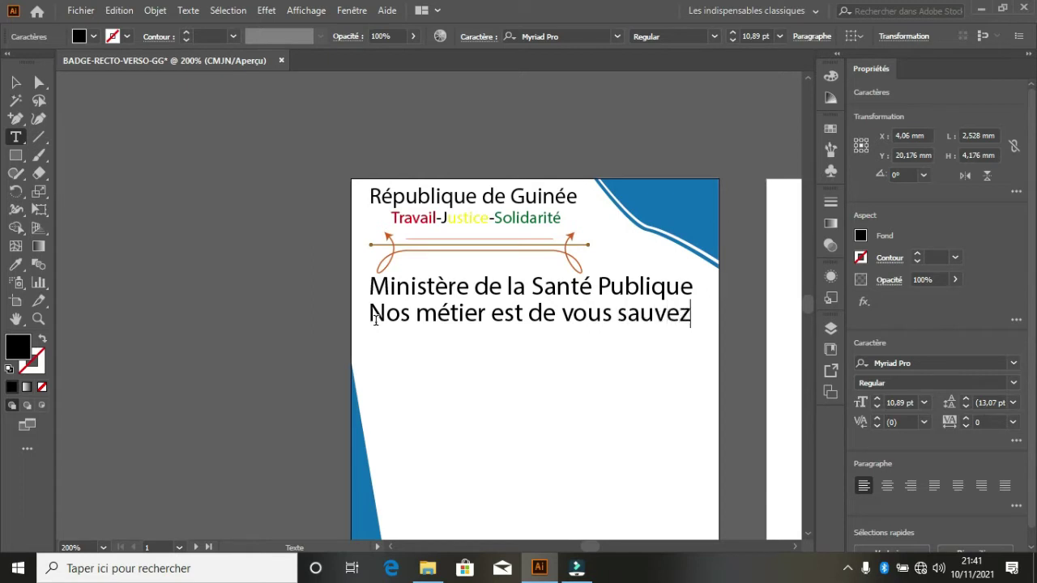
- Shrink the slogan line to about 38 mm wide and deselect it
key("shift+Home")
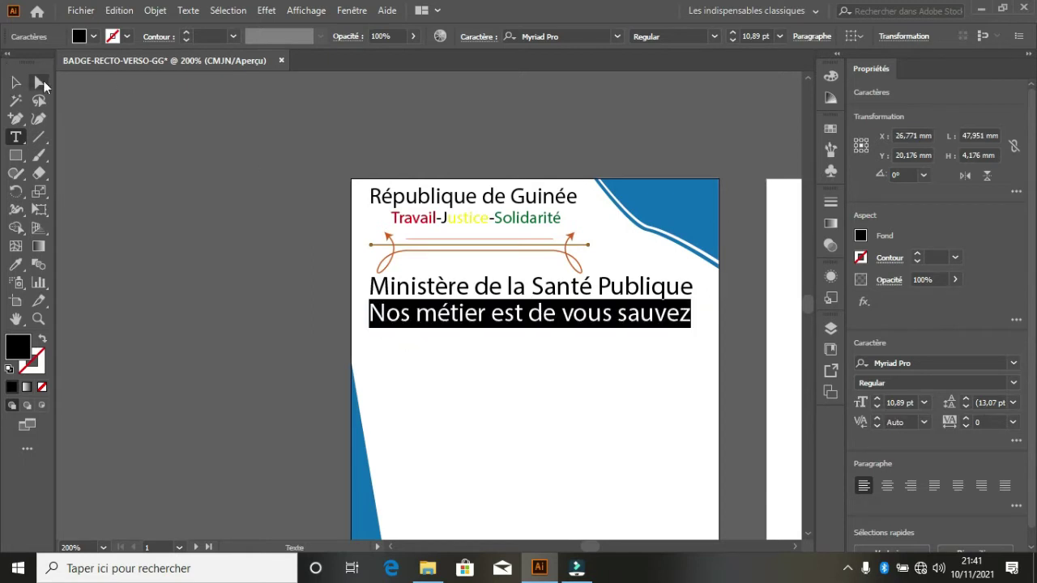
left_click(15, 81)
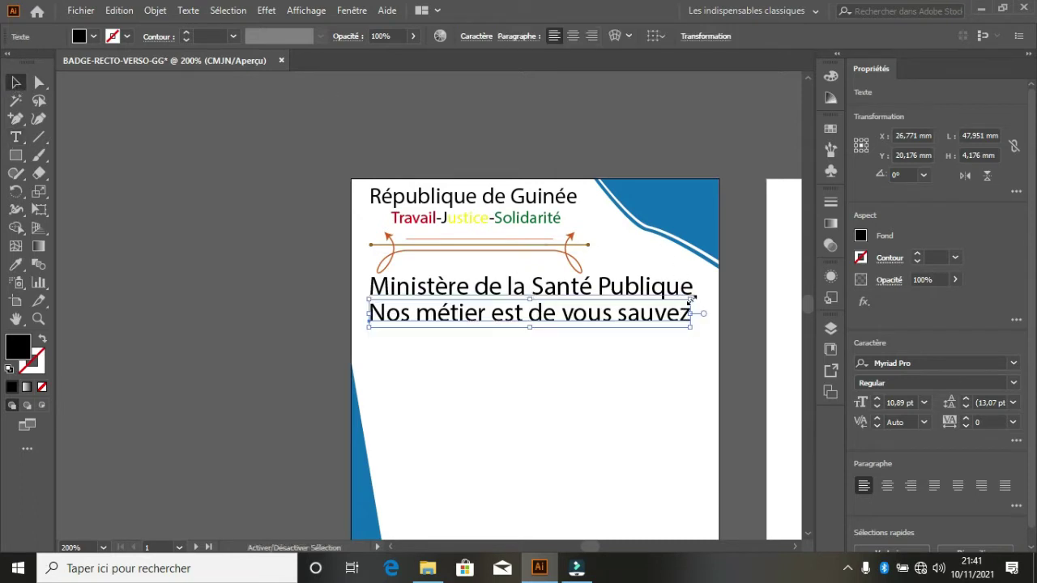
left_click_drag(689, 301, 663, 305)
scroll(442, 254, "down", 2)
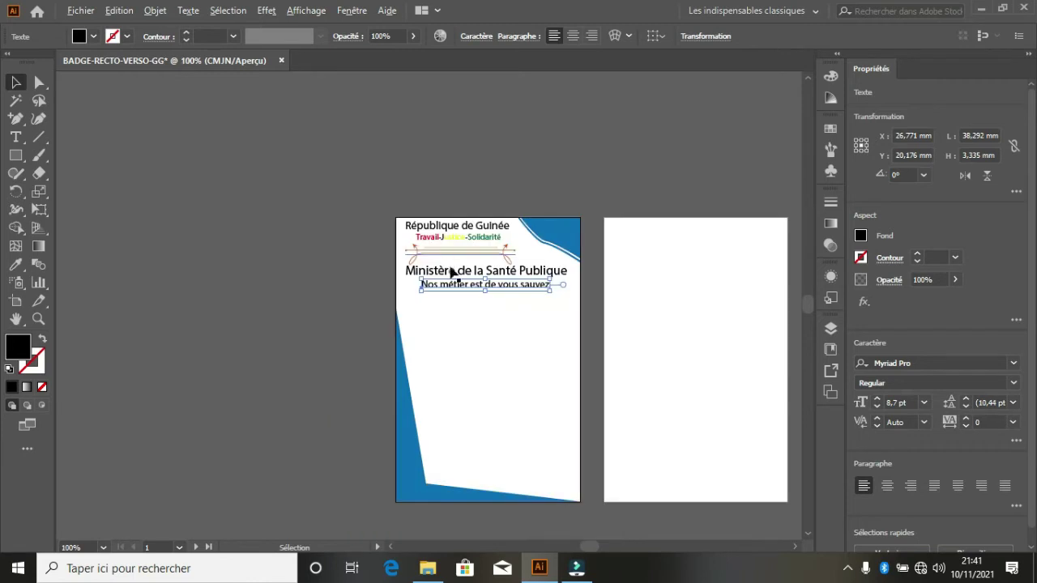
left_click(509, 362)
scroll(503, 344, "up", 2)
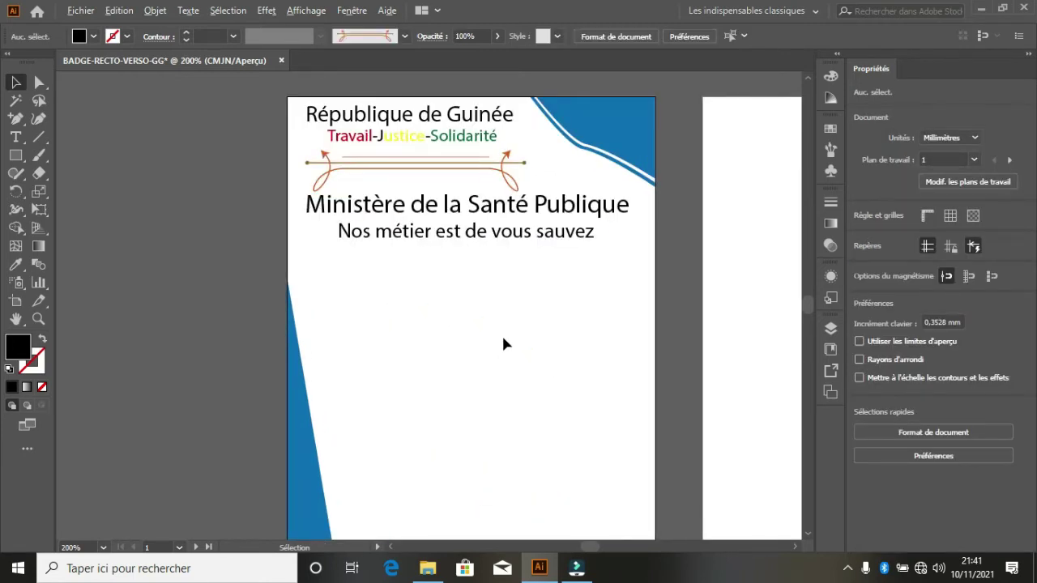
scroll(458, 296, "down", 1)
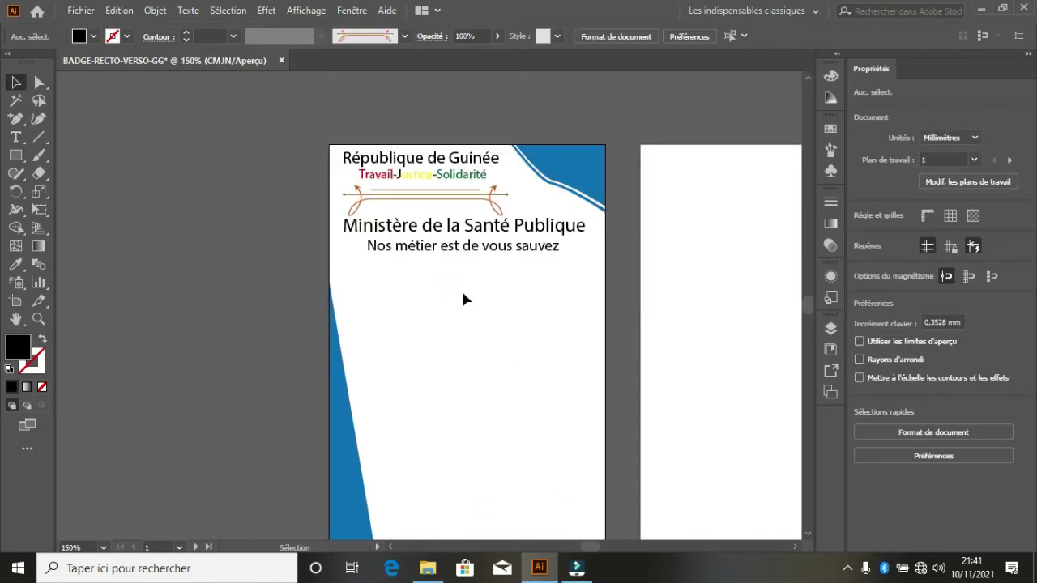
- Draw a rounded square below the slogan with the Rounded Rectangle tool
left_click(463, 297)
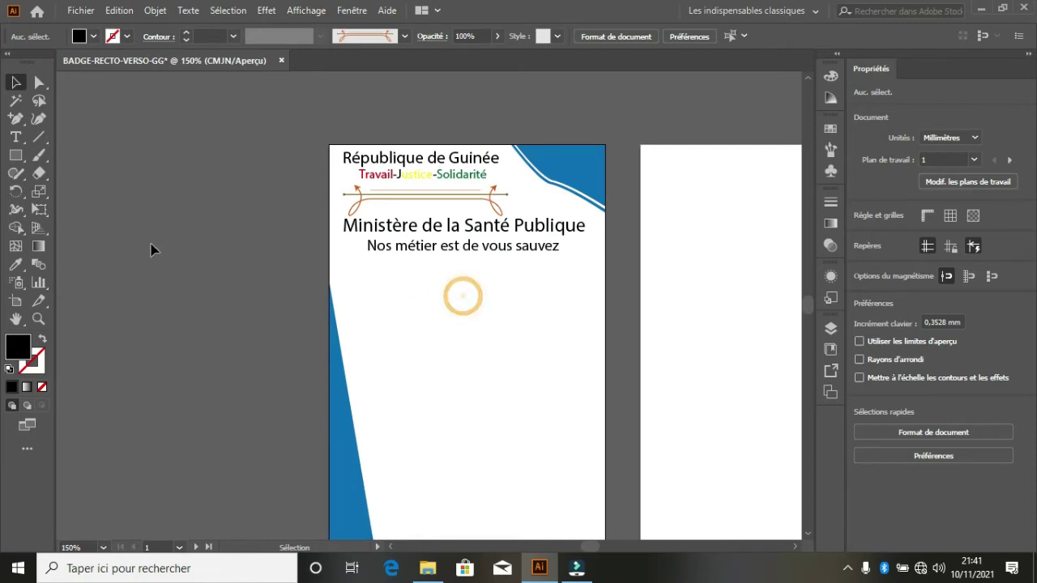
left_click(21, 160)
right_click(23, 165)
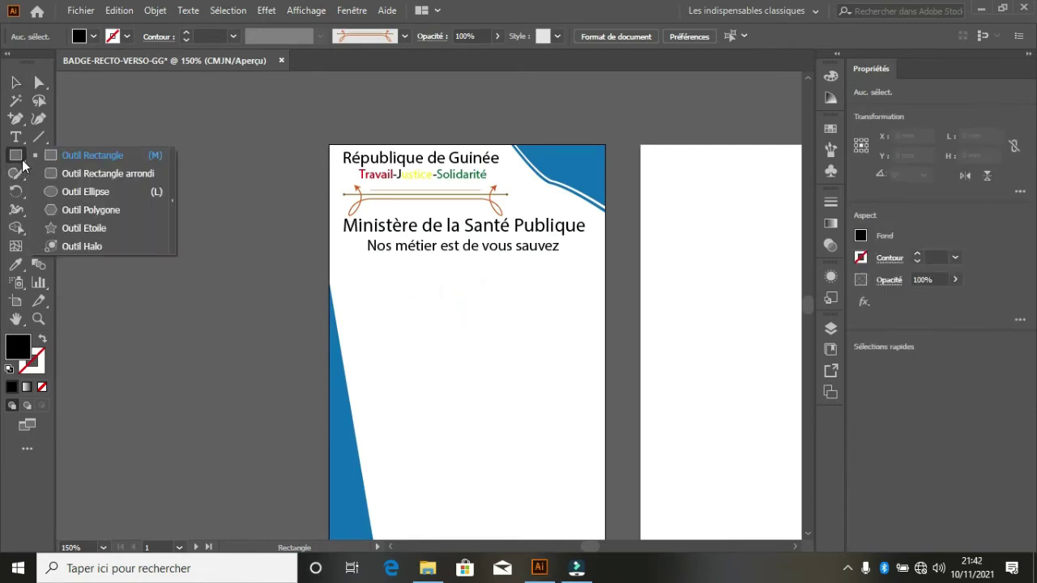
left_click(66, 171)
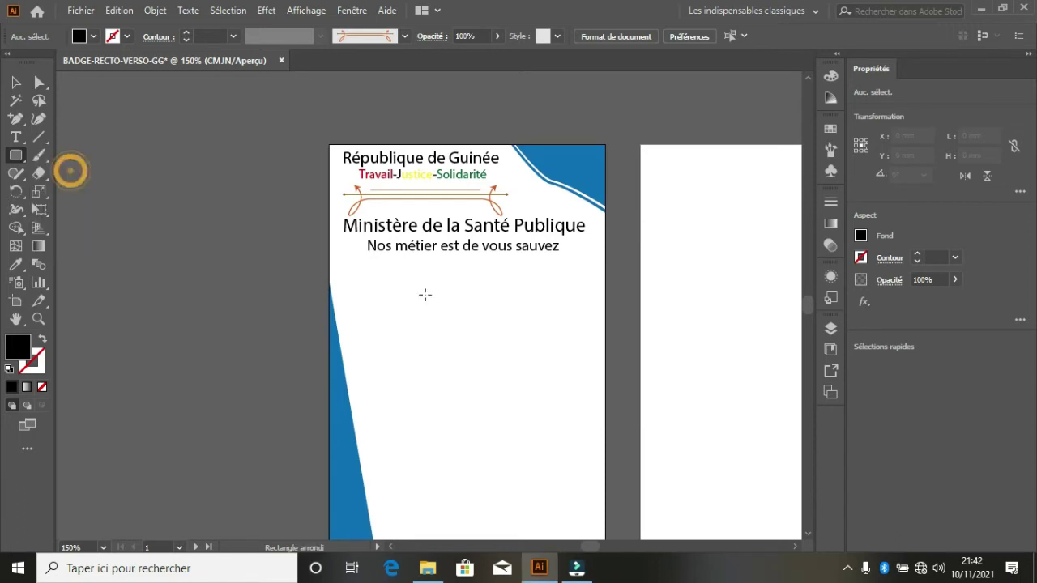
left_click_drag(413, 269, 543, 417)
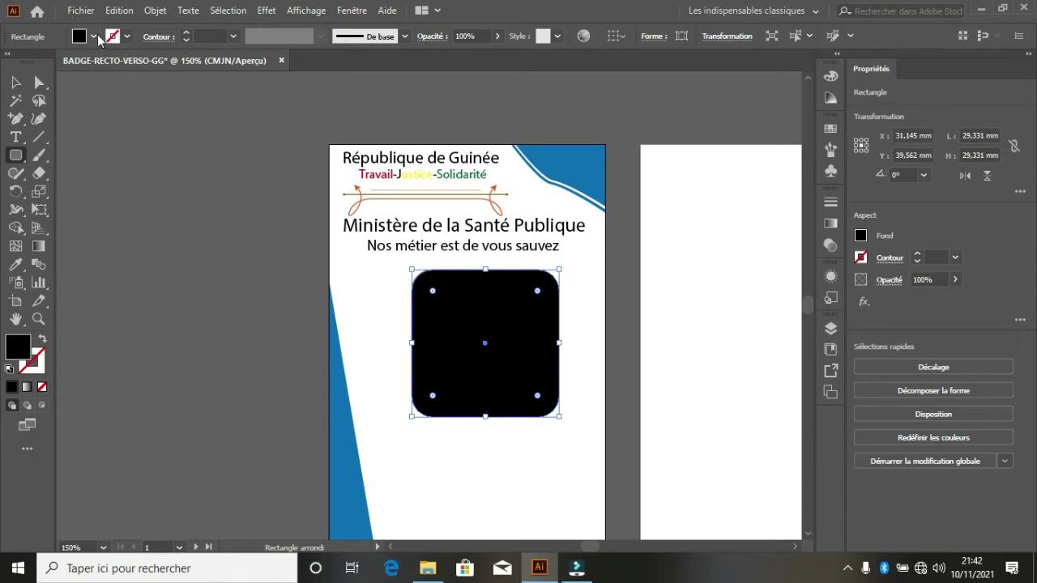
- Give the rounded square a blue 1 pt outline
left_click(127, 36)
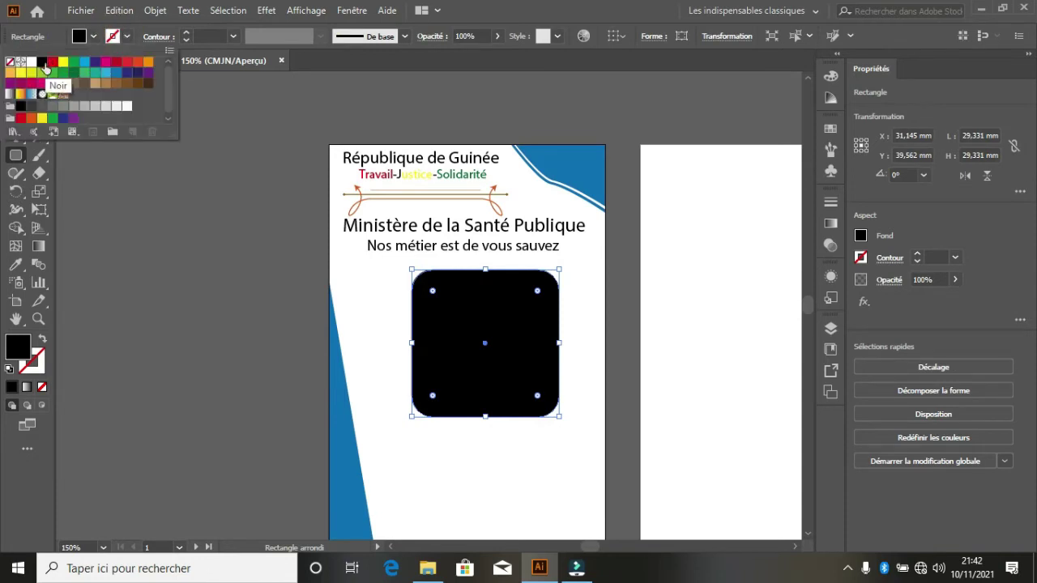
left_click(116, 72)
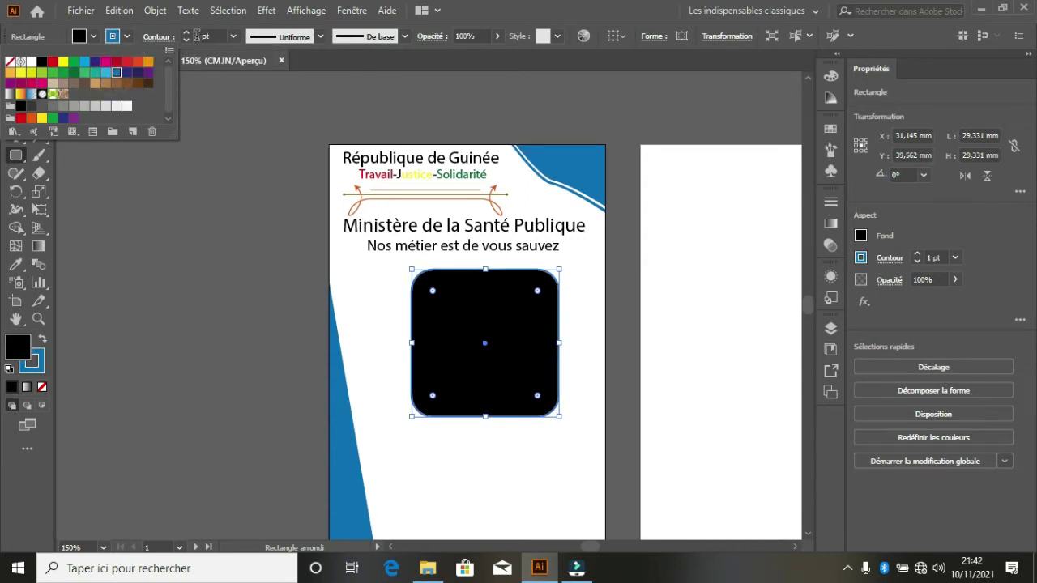
left_click(191, 41)
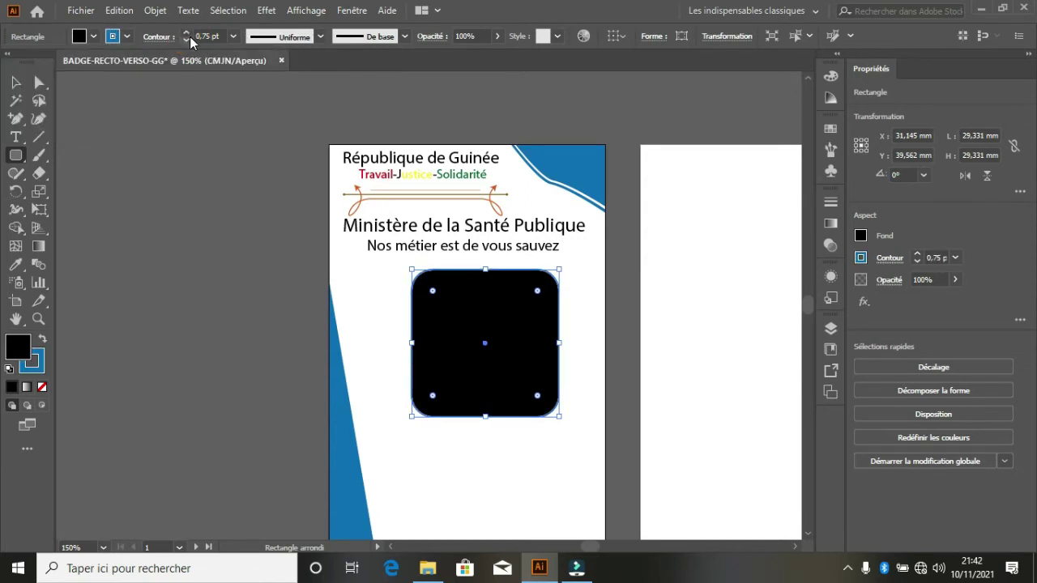
left_click(187, 34)
left_click(188, 34)
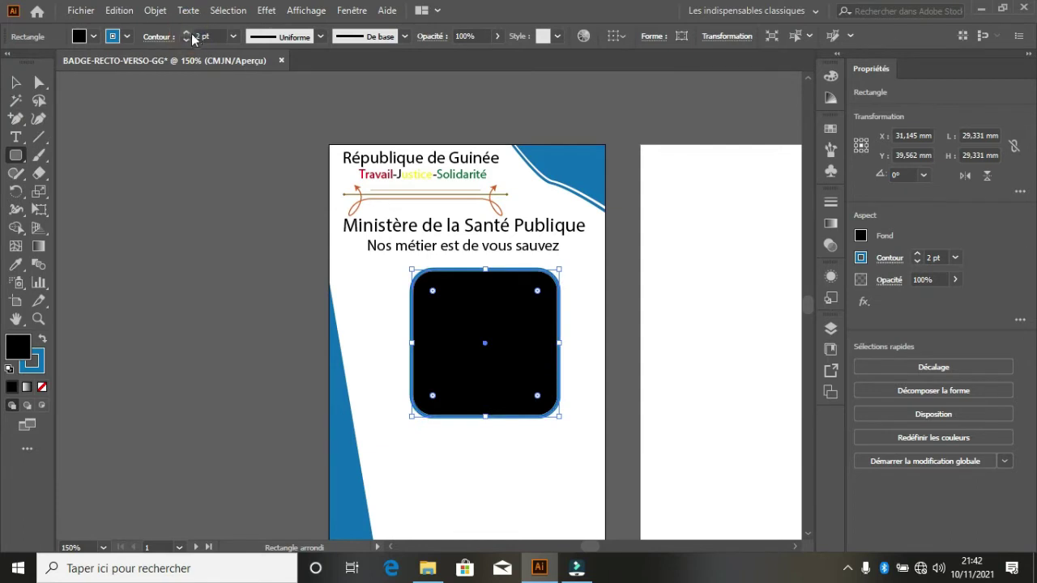
left_click(188, 40)
- Centre the rounded square under the slogan and enable Draw Inside mode
left_click(16, 83)
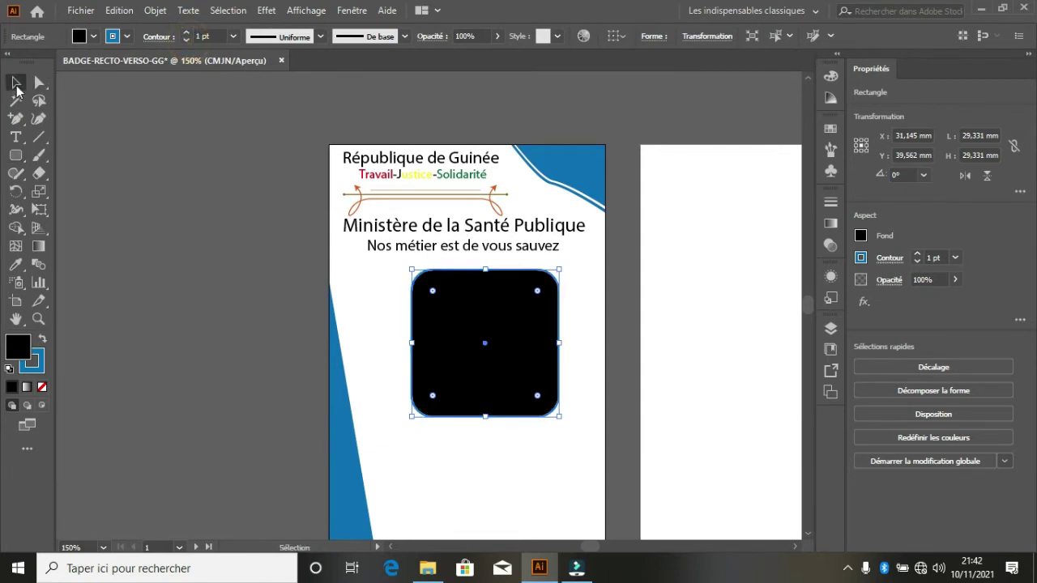
scroll(446, 381, "down", 1, "alt")
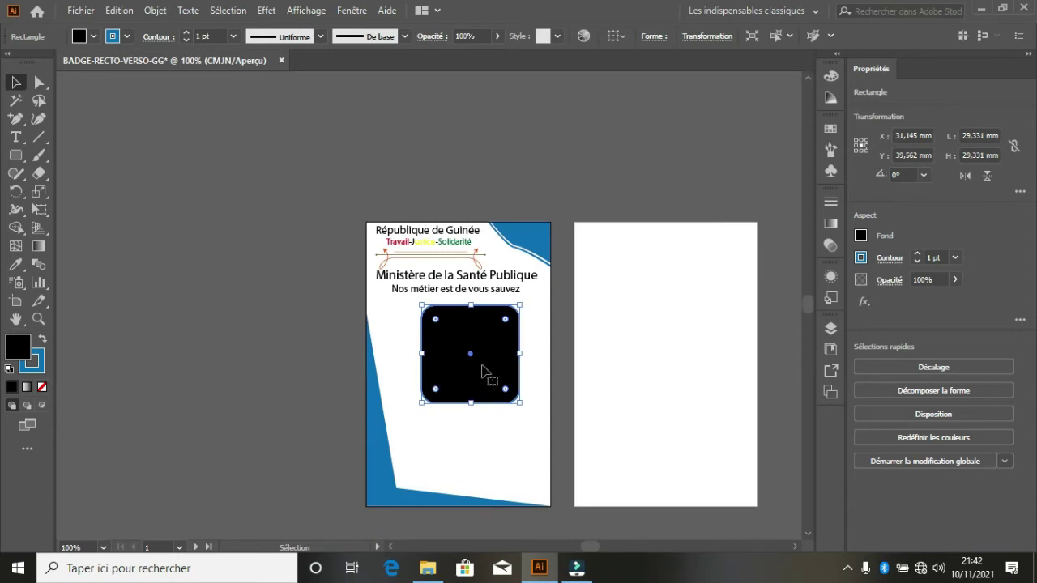
left_click_drag(483, 365, 472, 366)
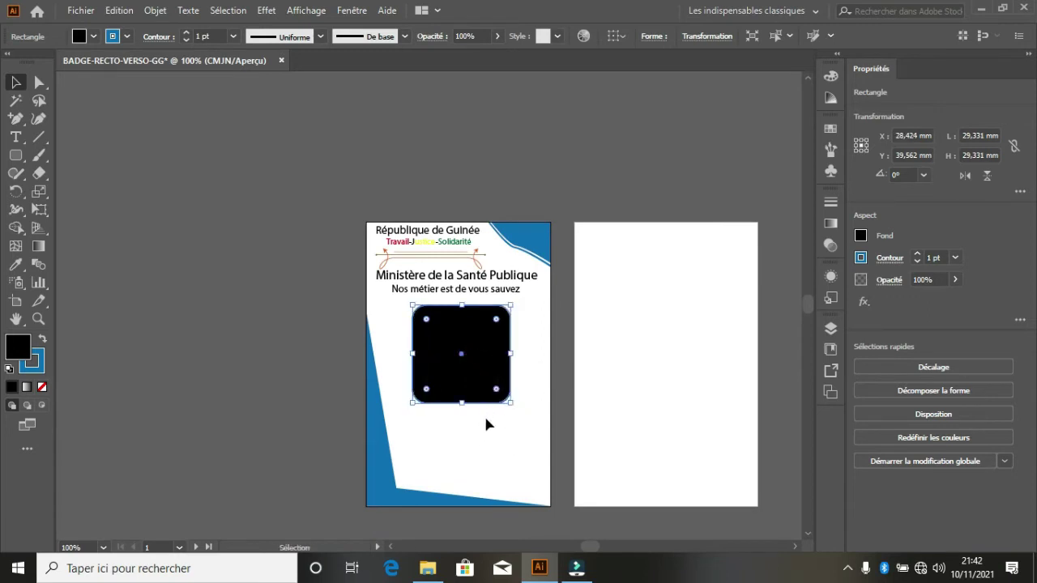
left_click(42, 409)
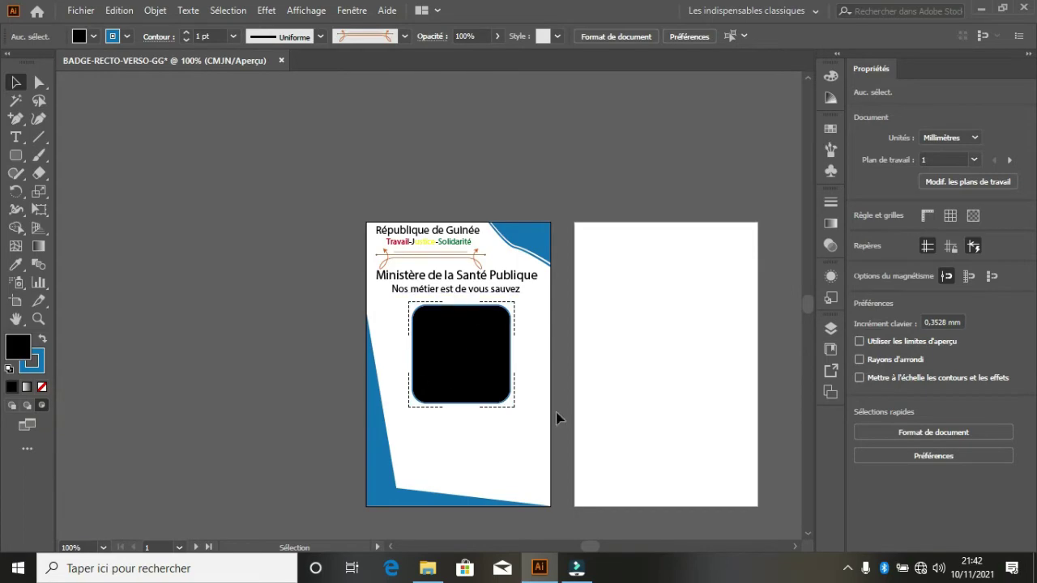
left_click(89, 9)
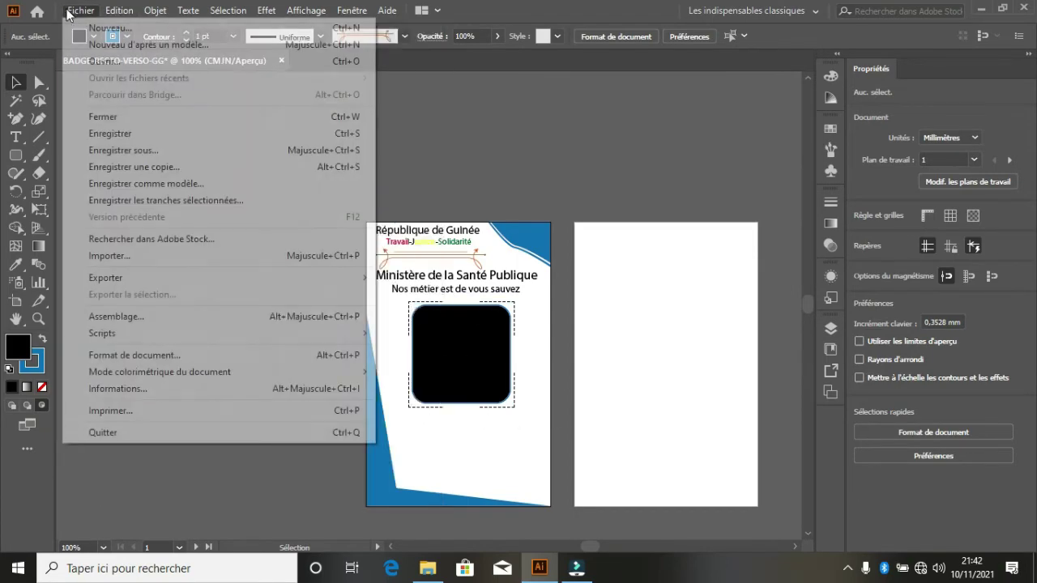
left_click(121, 259)
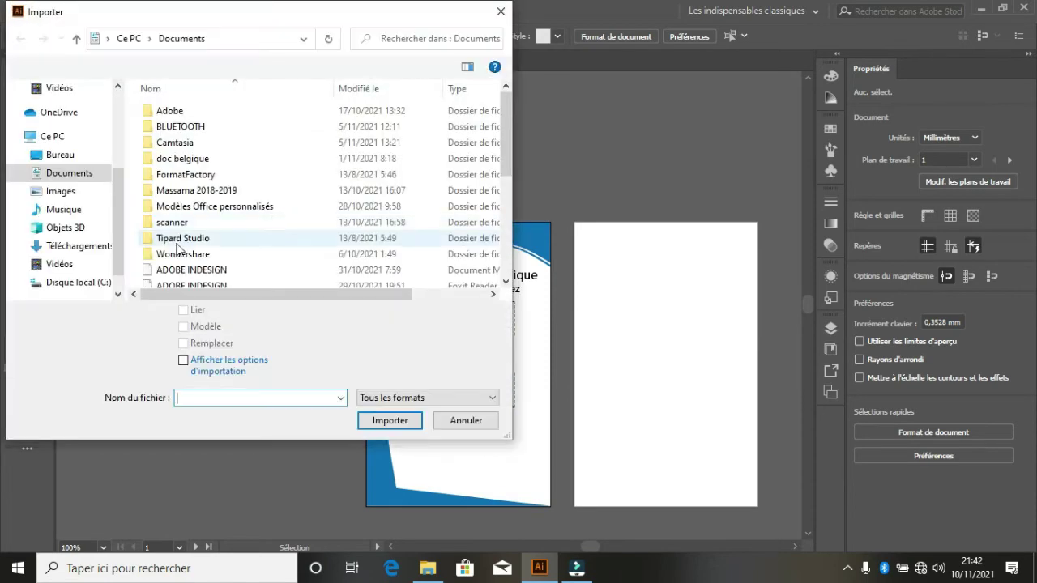
left_click(58, 191)
scroll(402, 227, "down", 5)
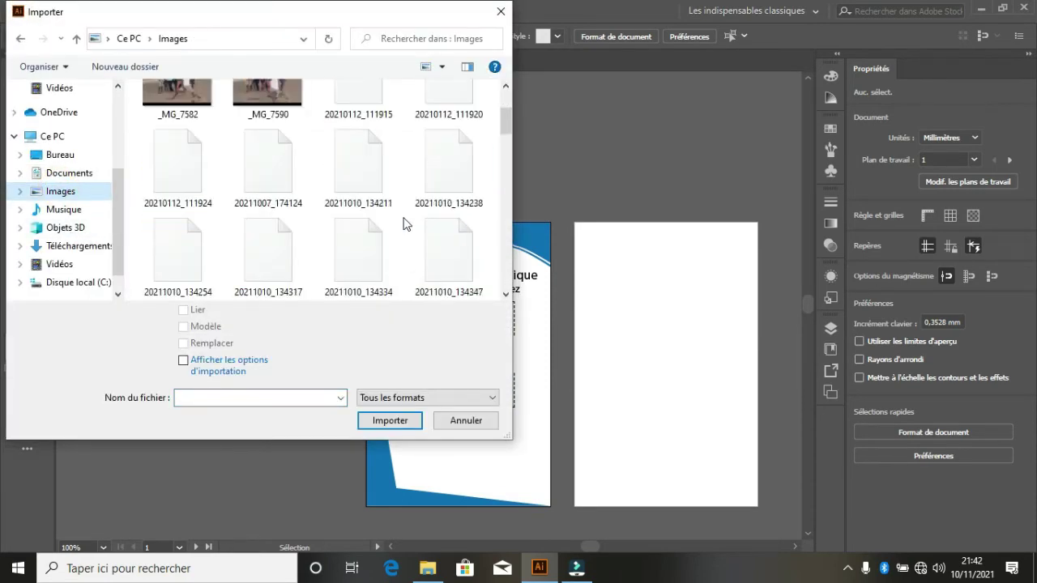
scroll(351, 228, "up", 3)
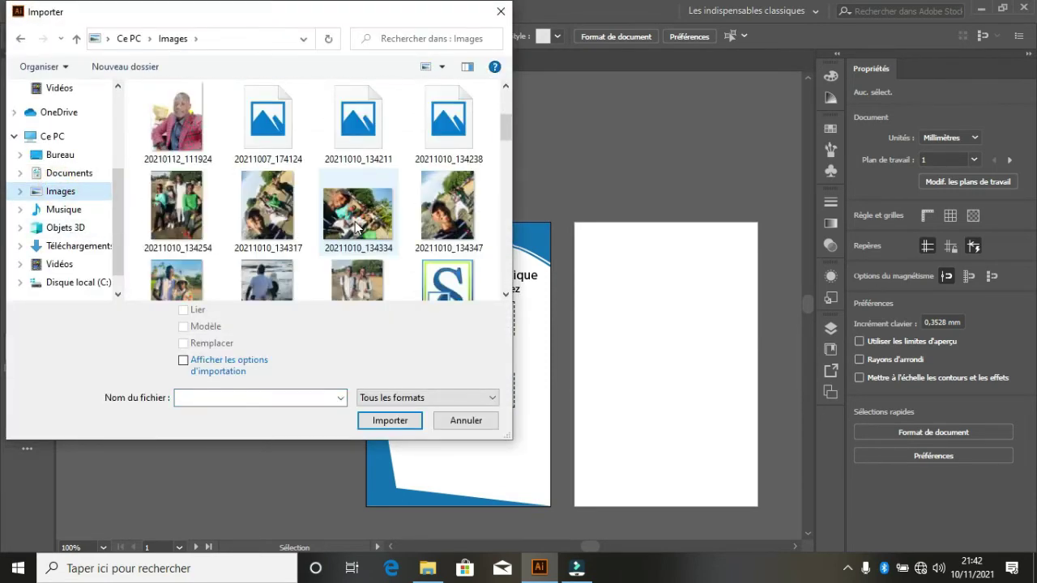
scroll(377, 209, "down", 2)
scroll(381, 209, "down", 3)
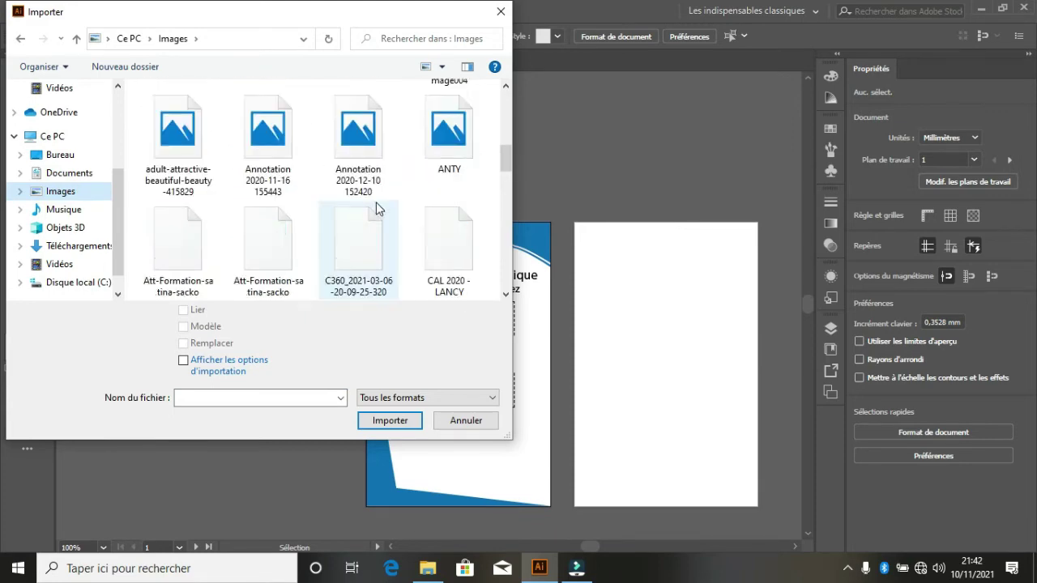
left_click_drag(503, 183, 505, 255)
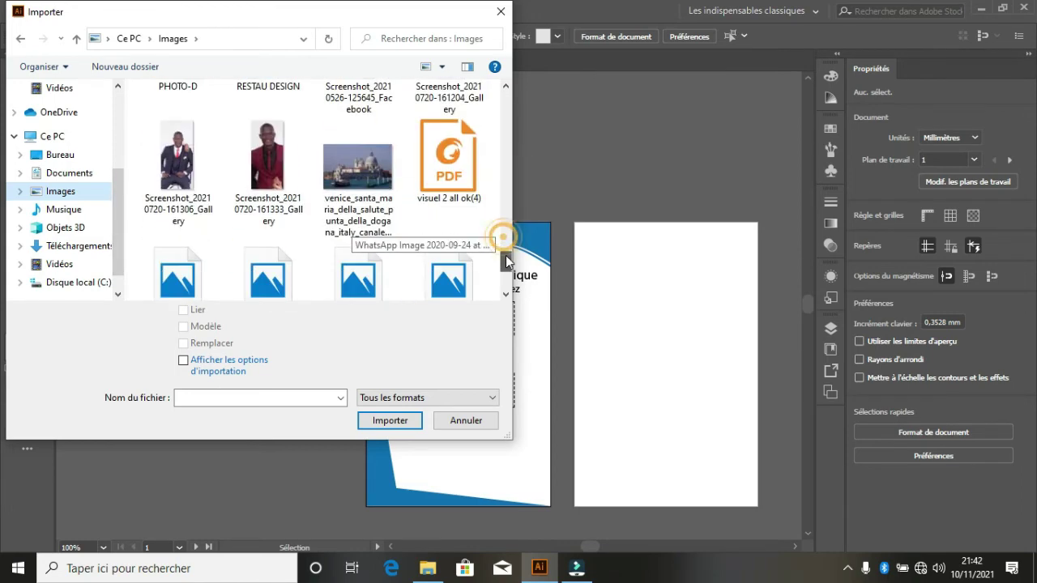
left_click(263, 131)
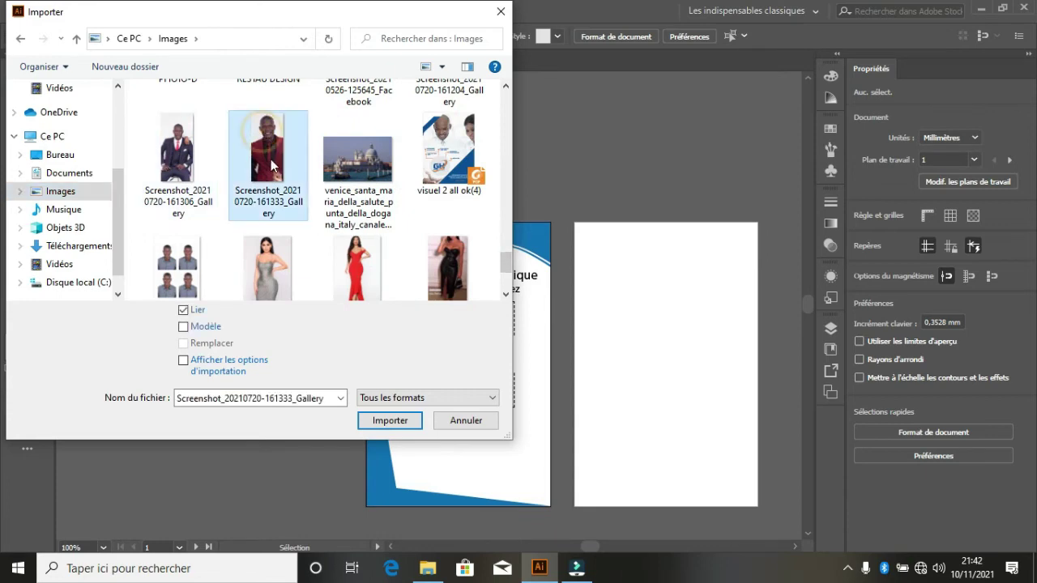
left_click(385, 421)
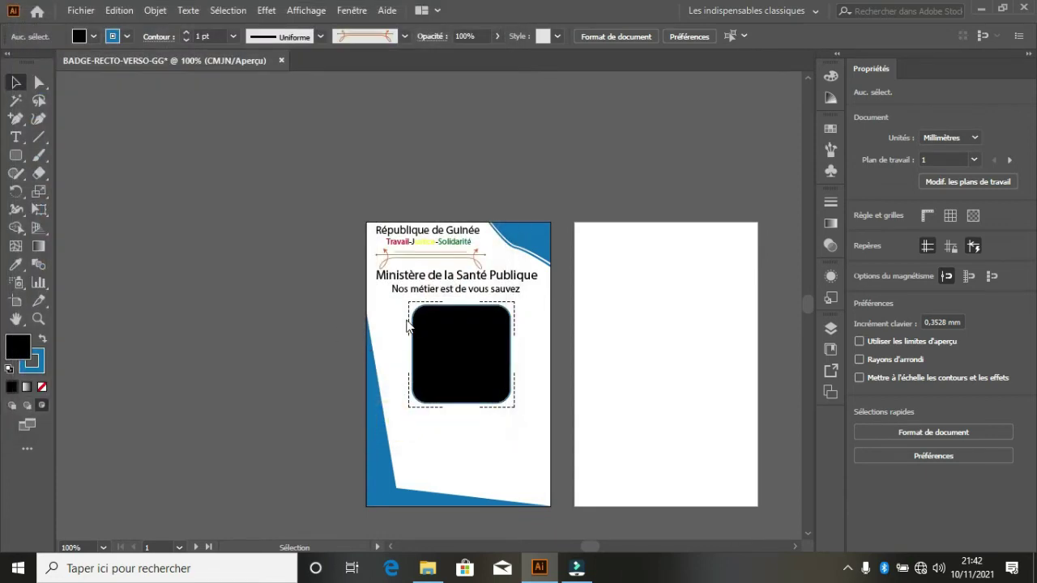
- Place the photo inside the rounded square and roughly scale it down within the frame
left_click(451, 342)
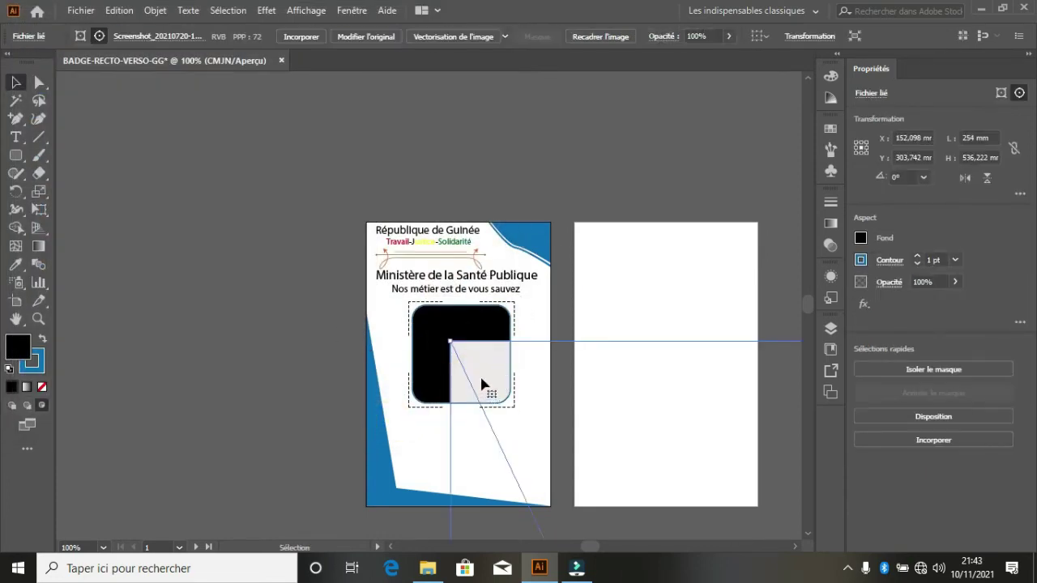
left_click_drag(480, 378, 177, 178)
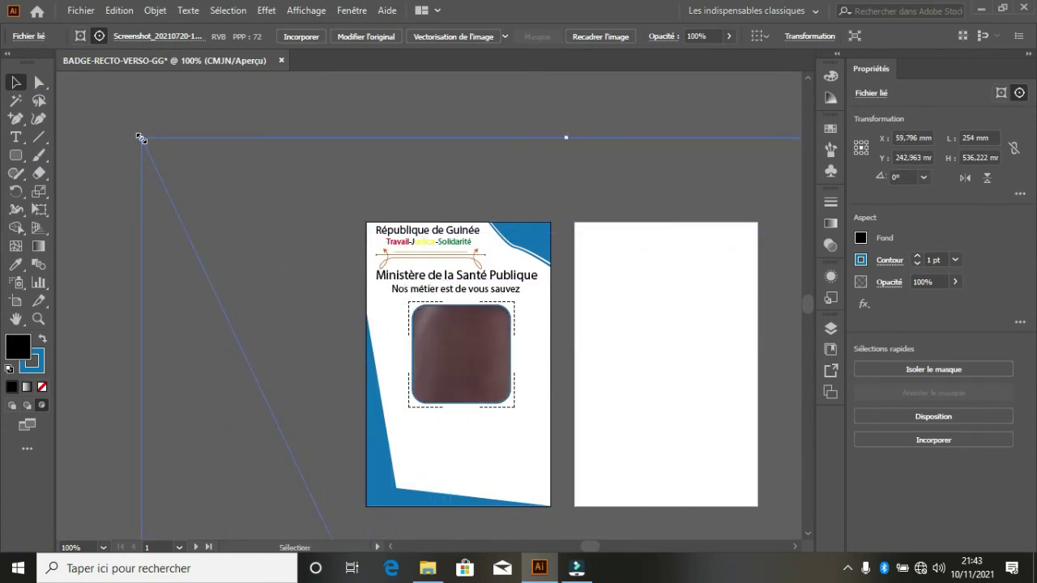
left_click_drag(141, 139, 284, 214)
left_click_drag(391, 366, 293, 153)
left_click_drag(700, 104, 491, 449)
left_click_drag(464, 486, 468, 452)
- Fine-tune the photo's size and position so the face is centred, then deselect it
mouse_move(503, 347)
left_mouse_down()
mouse_move(519, 231)
mouse_move(566, 209)
mouse_move(505, 308)
mouse_move(509, 341)
left_mouse_up()
mouse_move(473, 366)
left_mouse_down()
mouse_move(476, 340)
mouse_move(478, 350)
left_mouse_up()
left_click_drag(527, 275, 514, 298)
left_click_drag(476, 368, 475, 356)
mouse_move(513, 295)
left_mouse_down()
mouse_move(525, 292)
mouse_move(508, 303)
left_mouse_up()
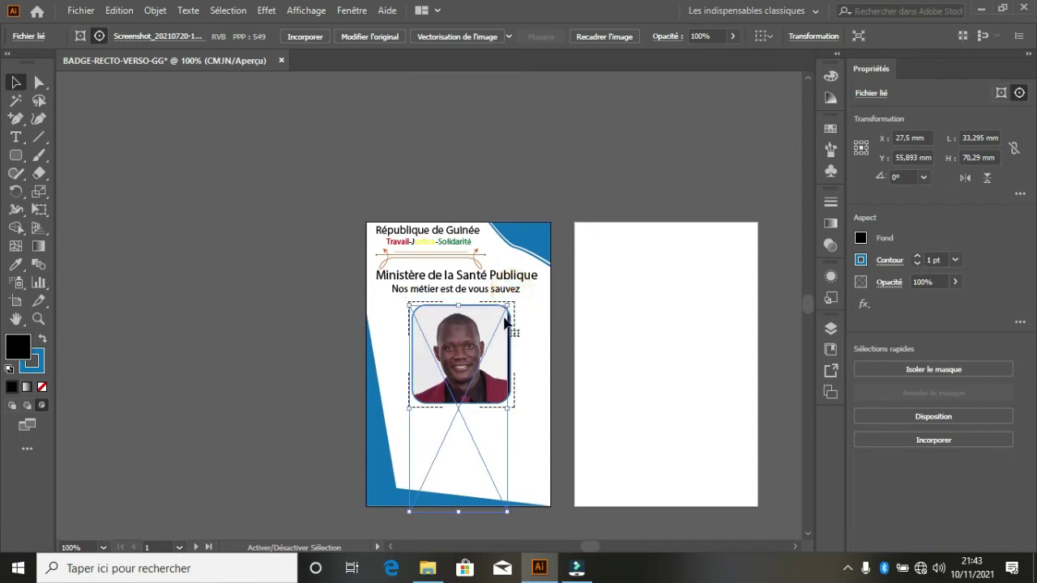
left_click_drag(478, 373, 478, 365)
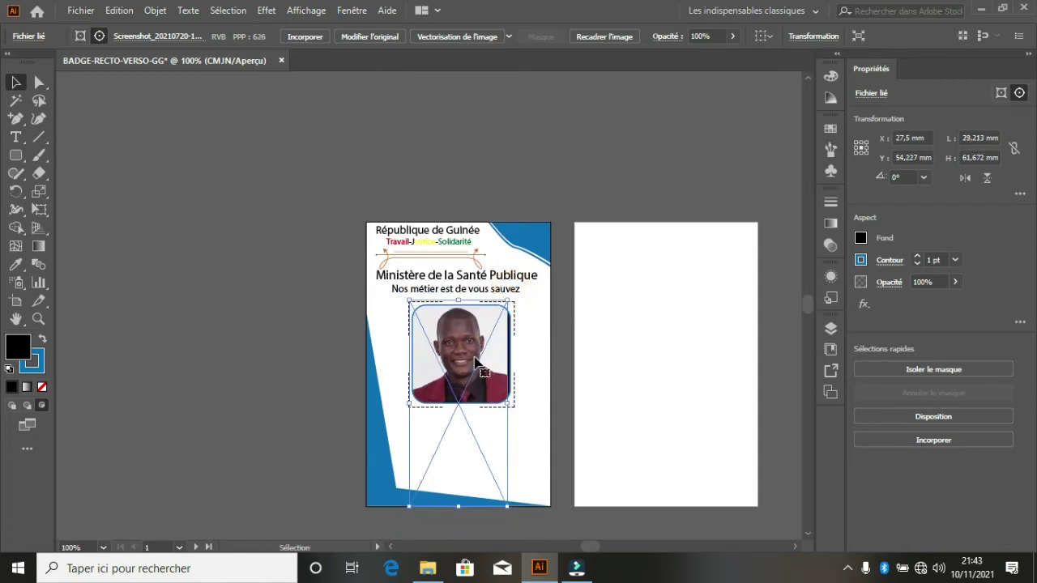
key("Left")
key("Left")
key("Left")
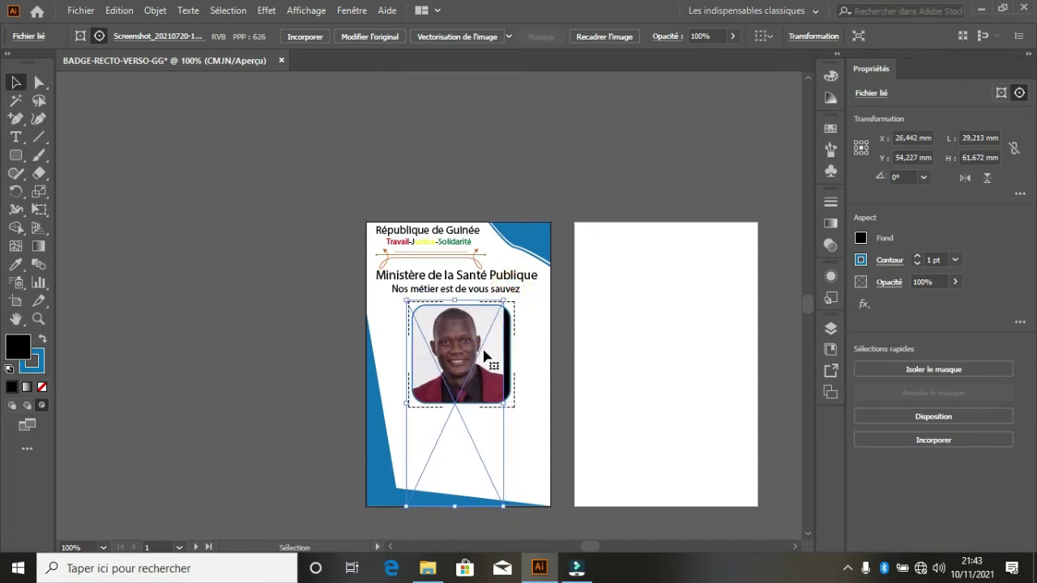
key("Right")
key("Right")
key("Right")
key("Right")
key("Right")
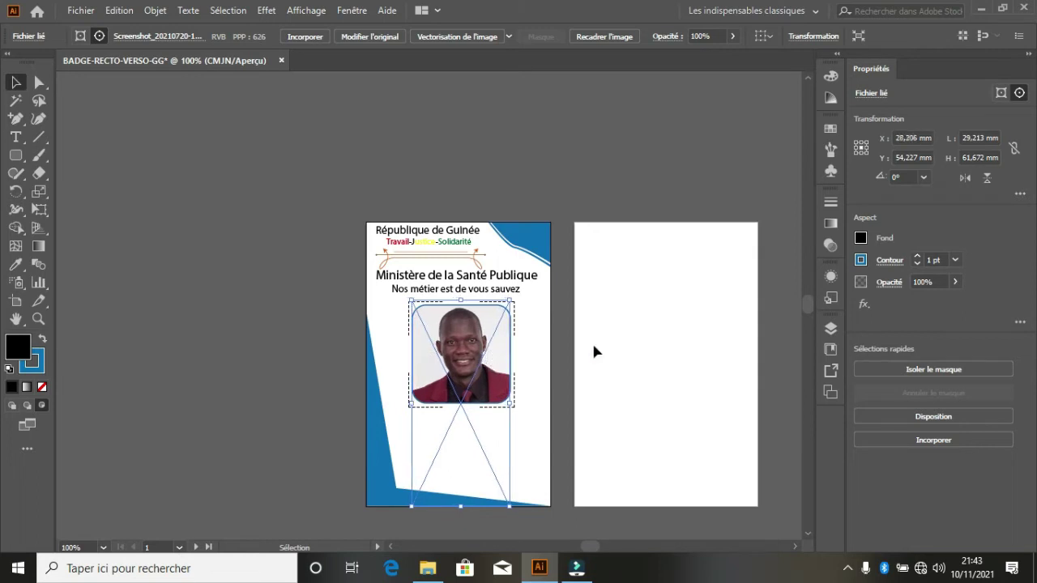
left_click(683, 305)
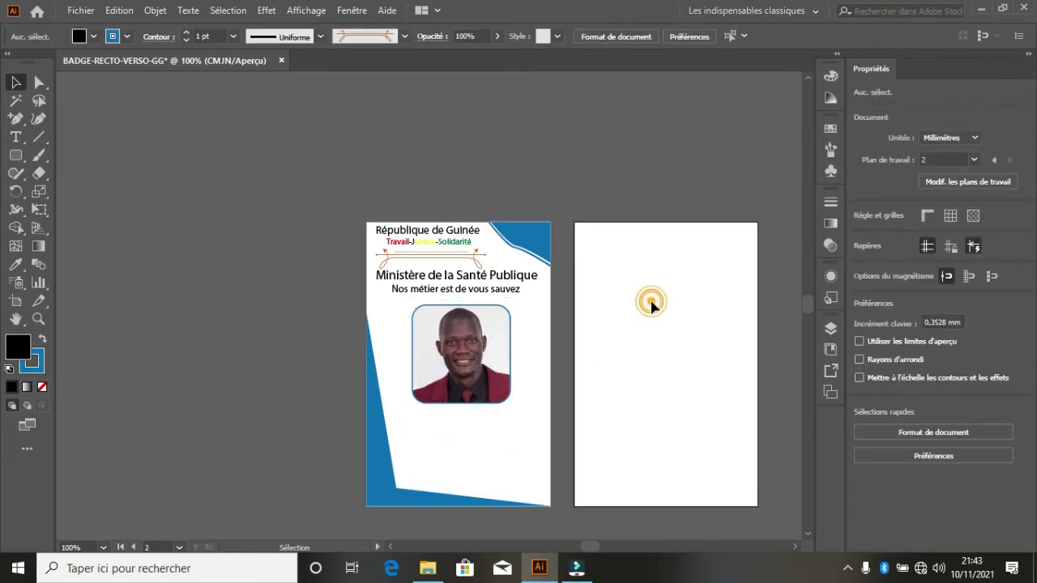
scroll(442, 374, "down", 1)
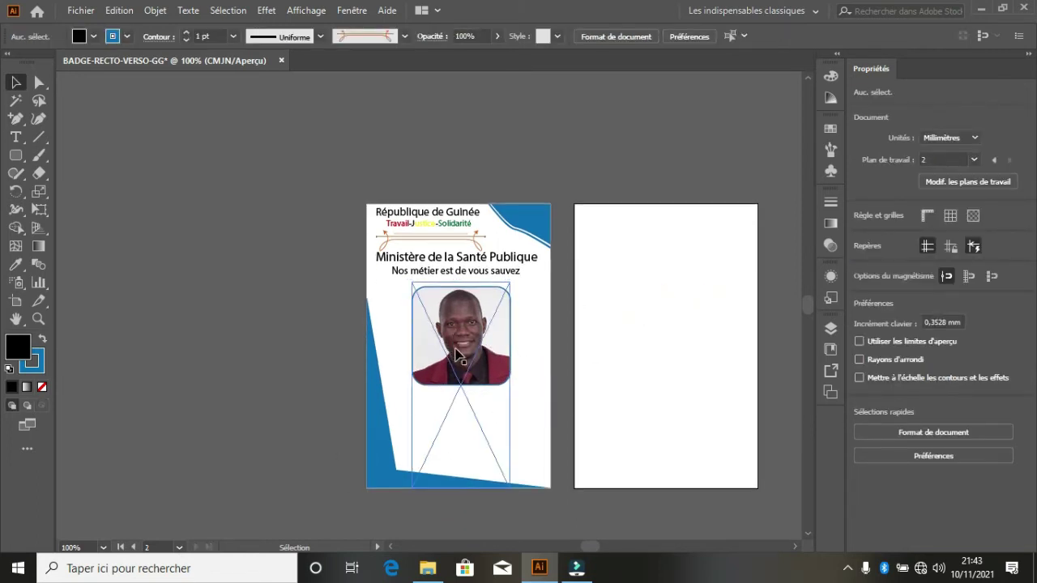
scroll(535, 397, "down", 1)
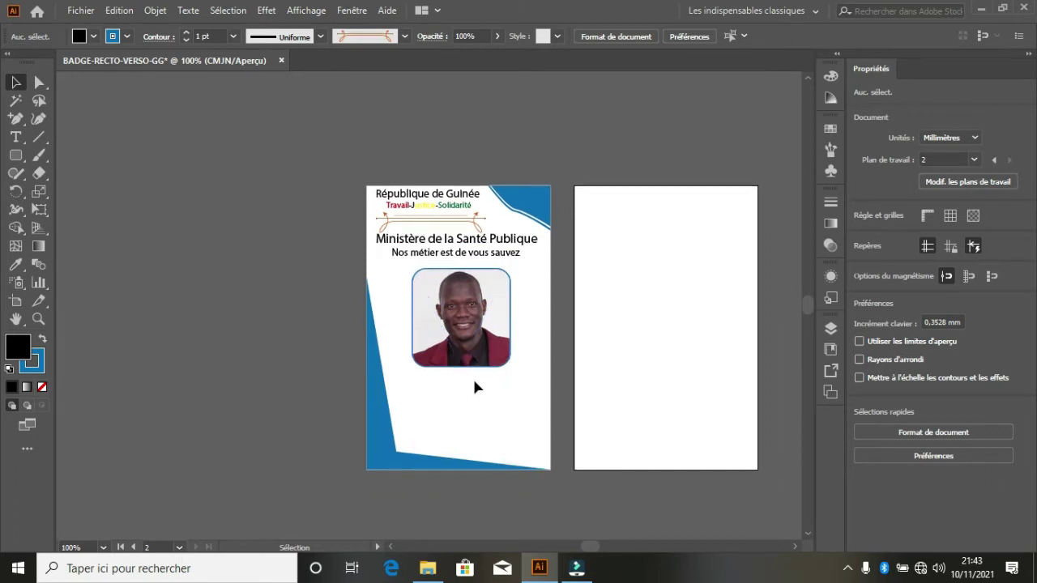
scroll(464, 393, "up", 1)
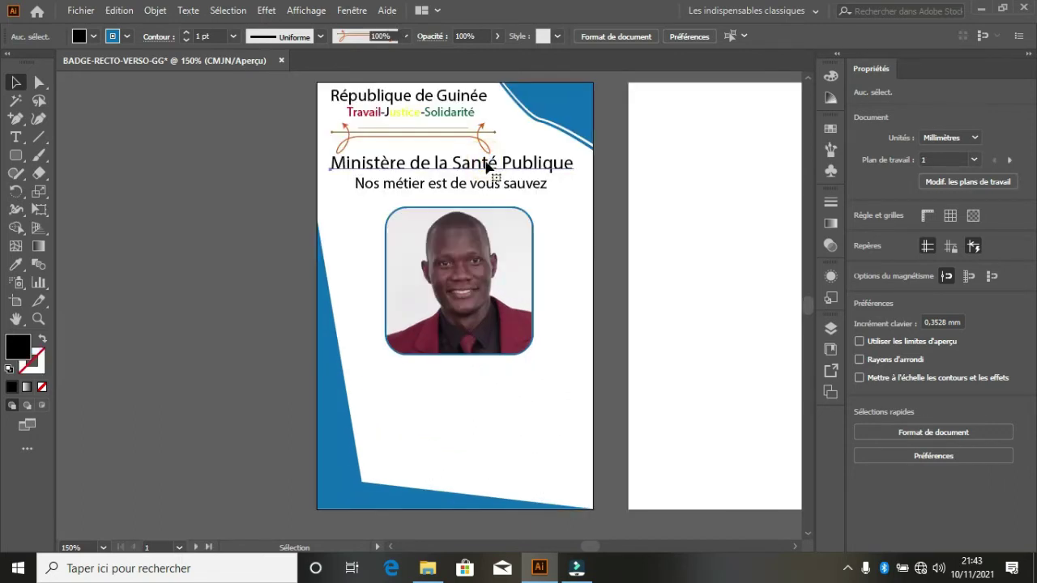
- Copy the ministry title below the photo, retype it as the holder's full name and centre it
left_click_drag(489, 162, 509, 381)
key("t")
left_click(506, 383)
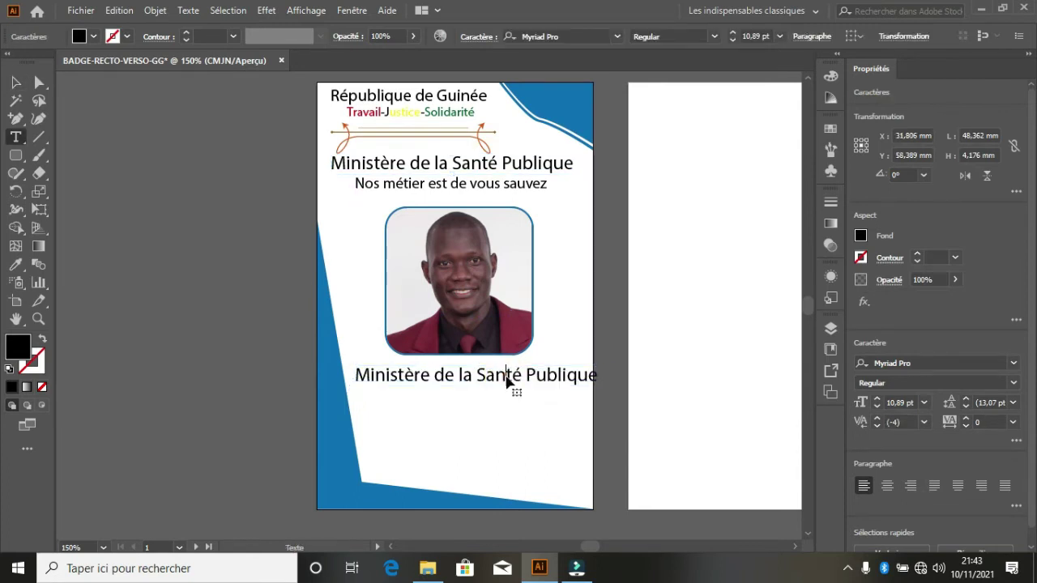
key("ctrl+a")
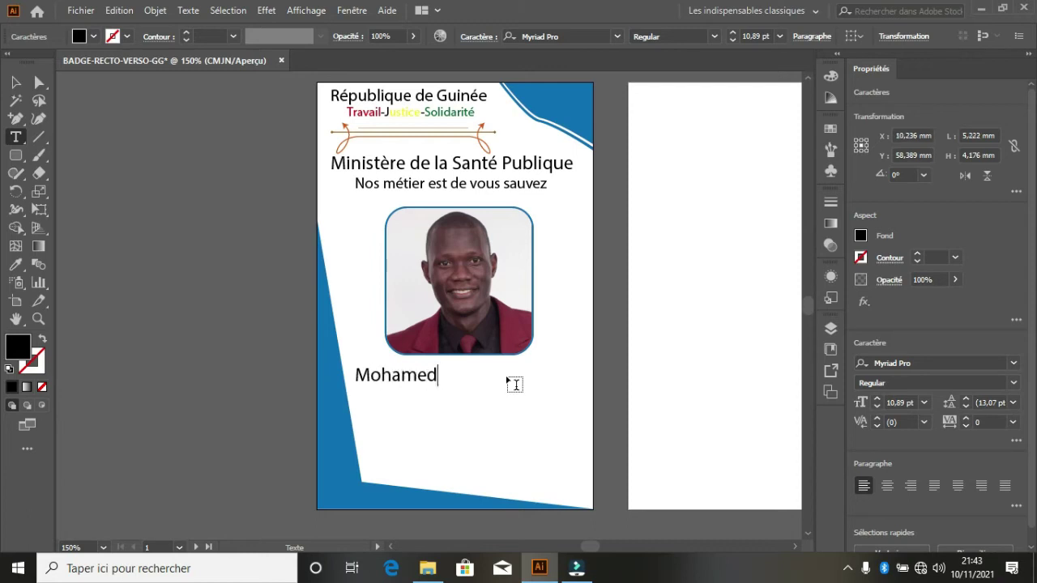
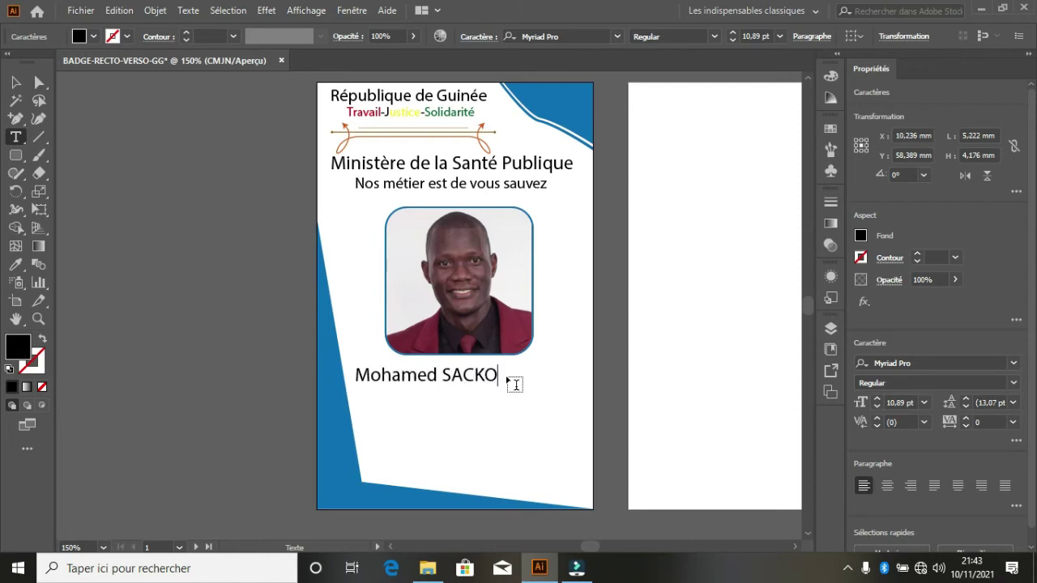
left_click(15, 82)
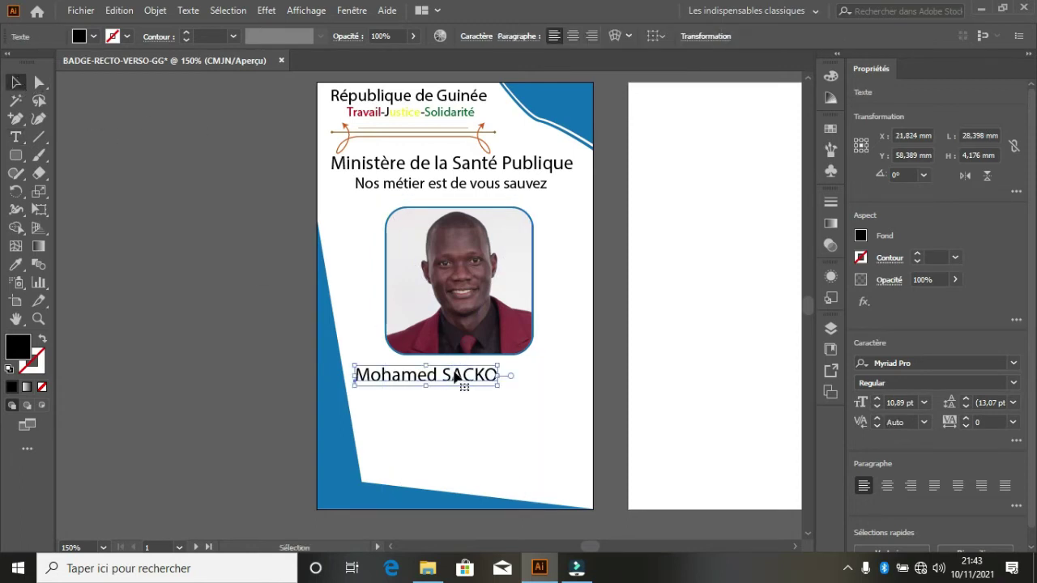
left_click_drag(455, 378, 478, 412)
- Retype the lower name line as the job title 'Formateur Adobe'
key("ctrl+a")
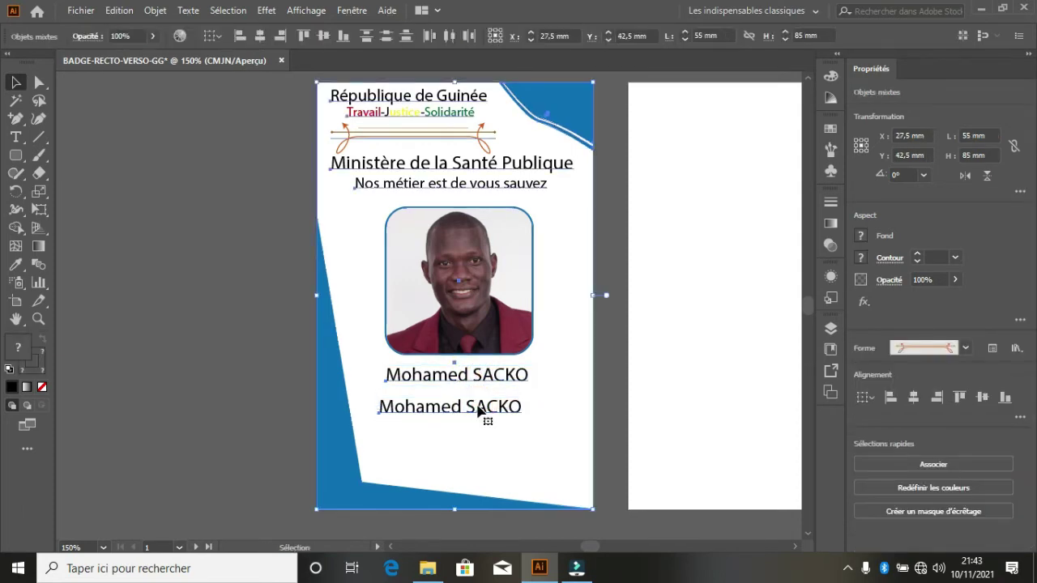
triple_click(480, 409)
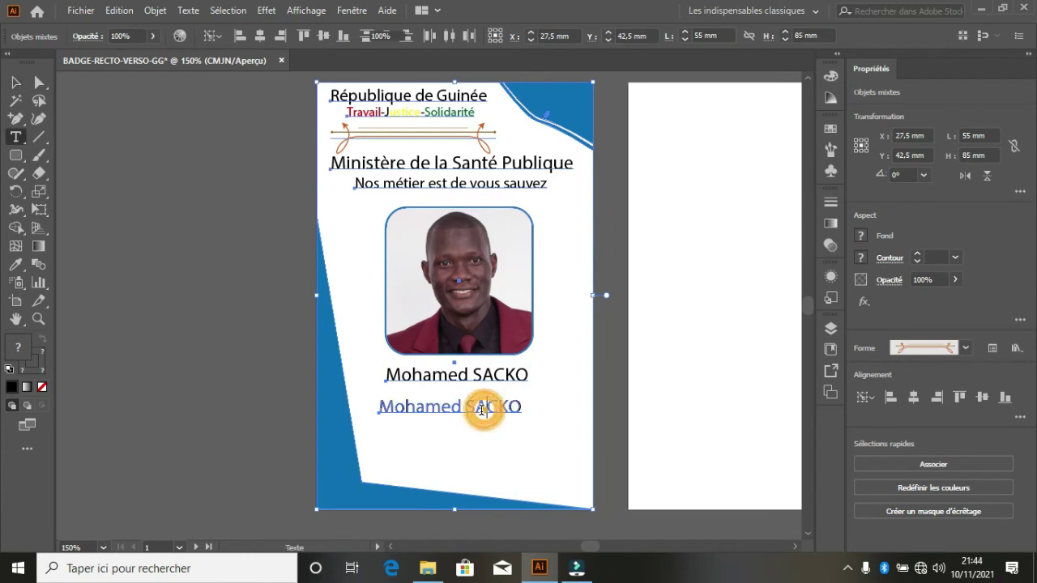
triple_click(480, 409)
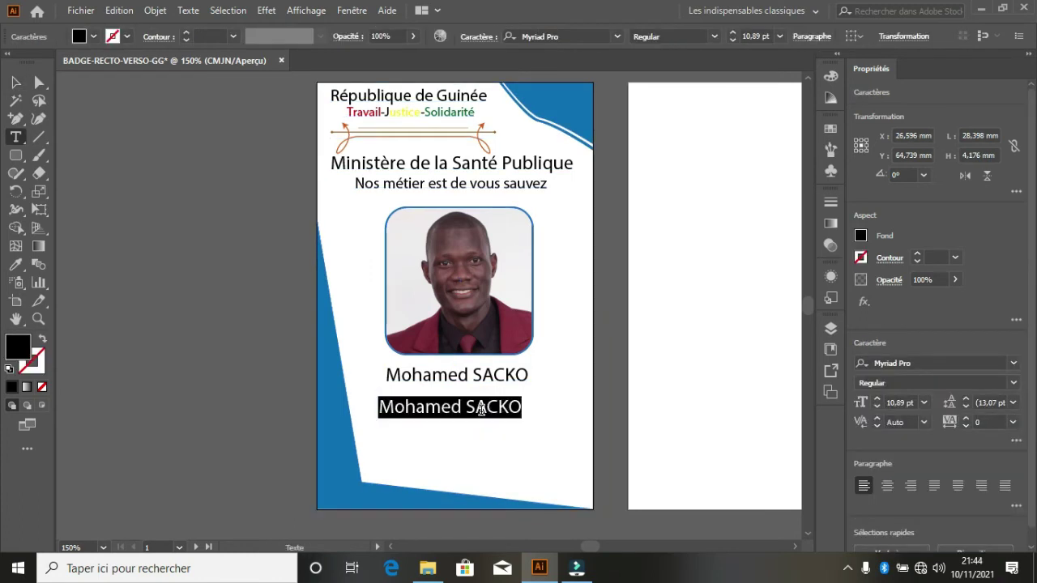
type("fOR")
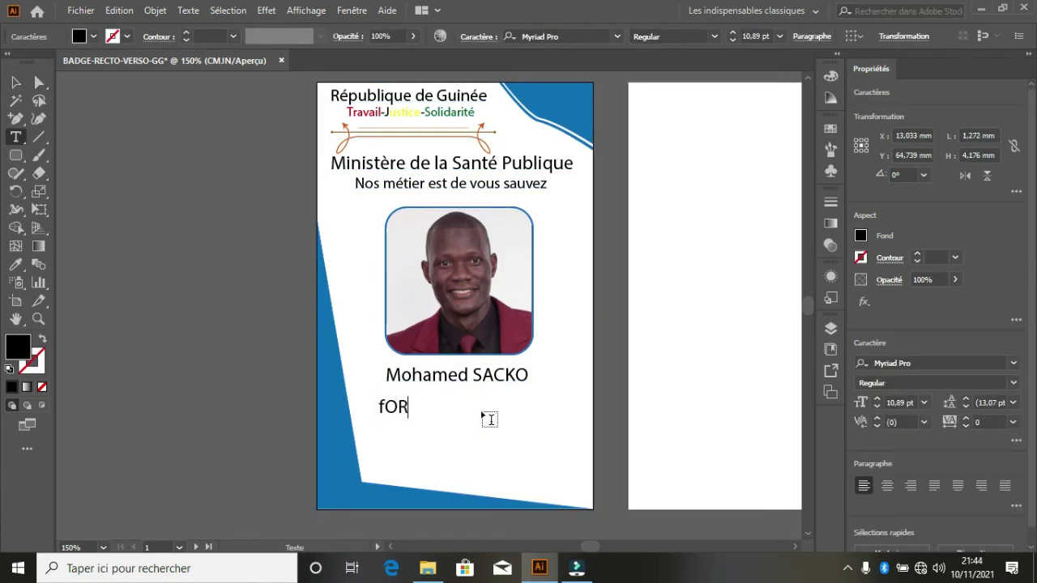
key("BackSpace")
key("BackSpace")
key("BackSpace")
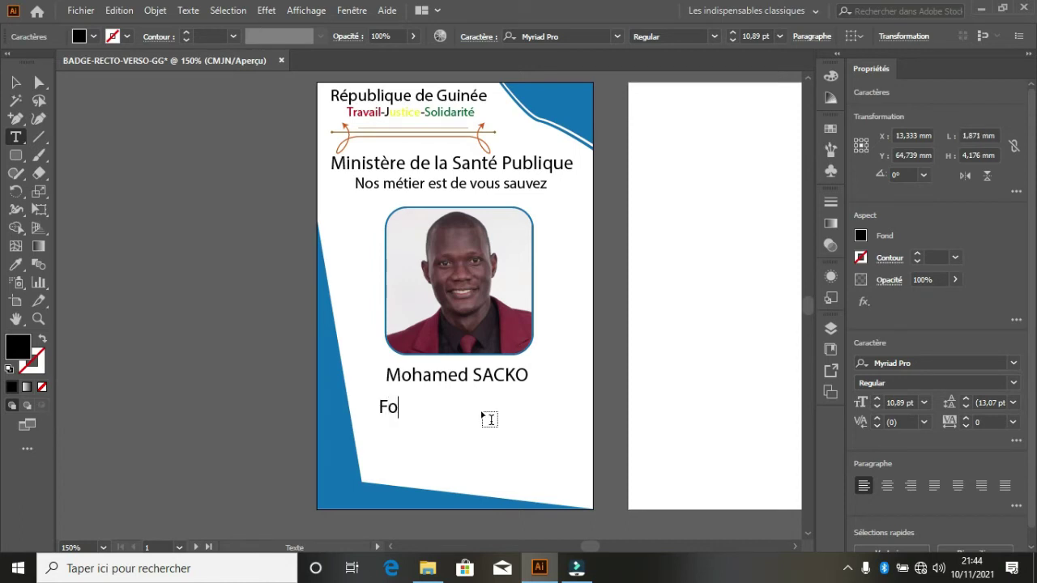
type("Forma")
key("BackSpace")
key("BackSpace")
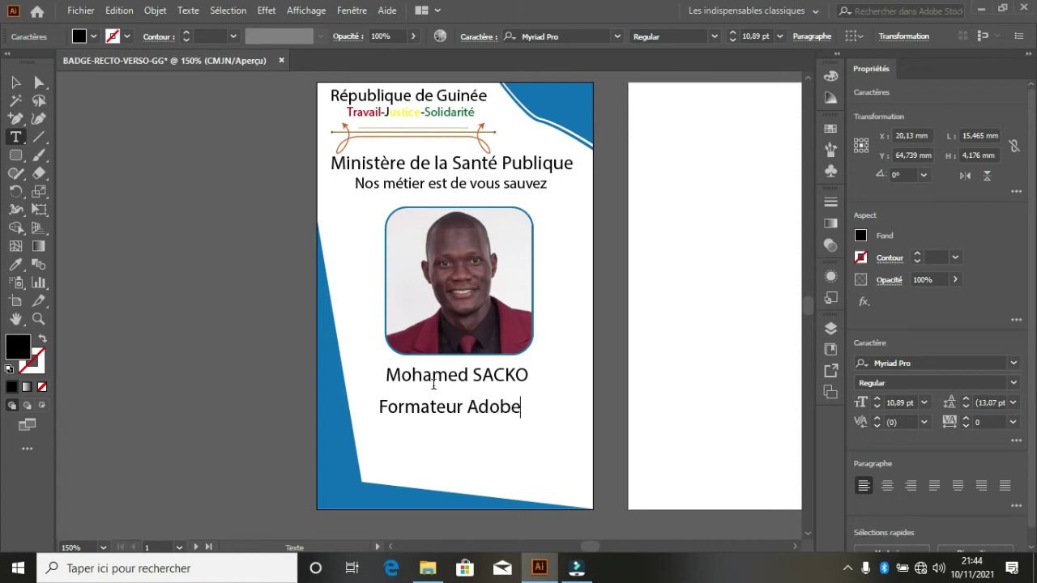
left_click(16, 82)
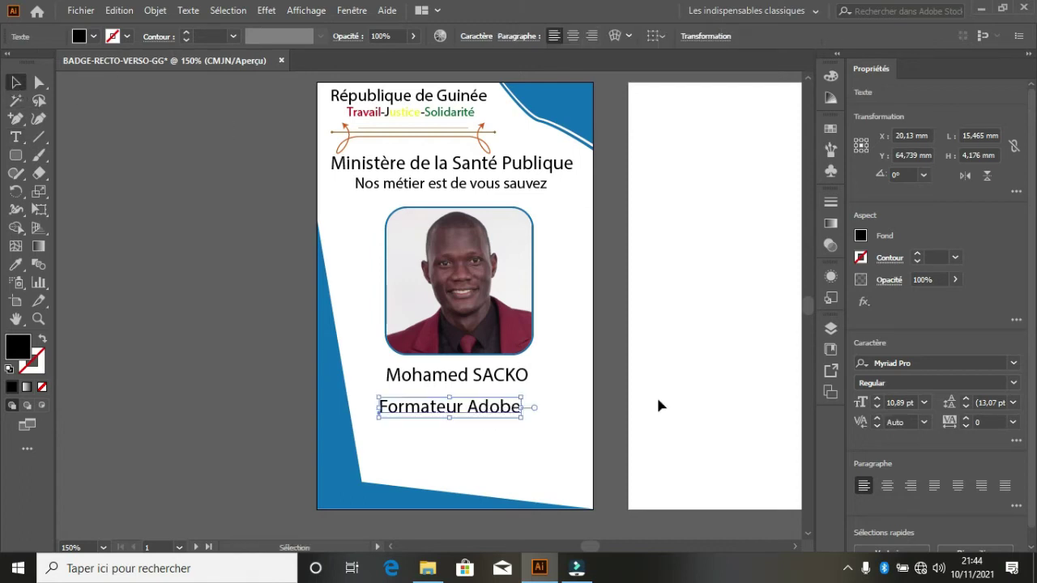
left_click(728, 337)
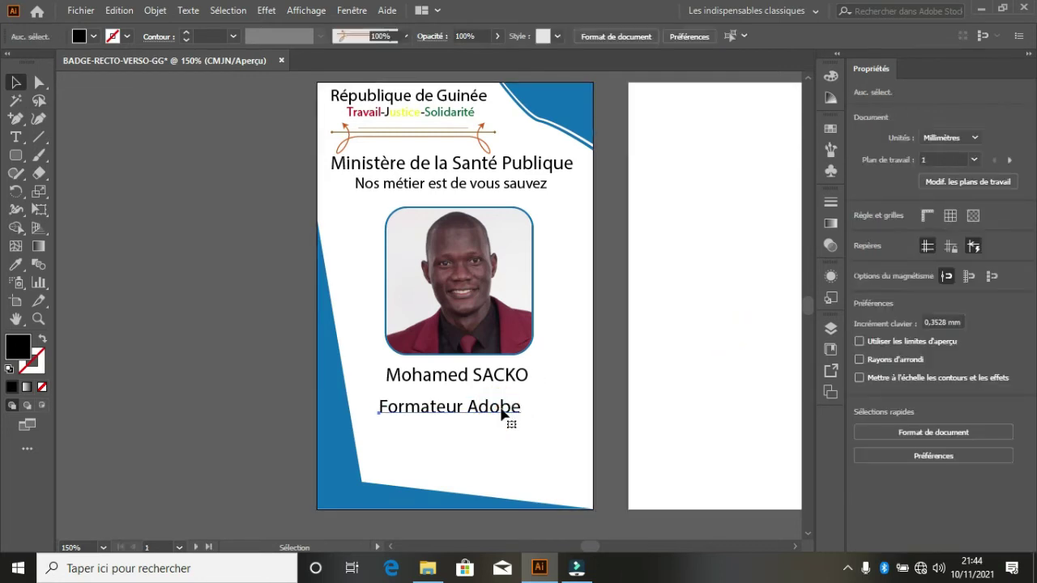
- Copy the job title up beside the photo, retype it as 'N°001' and move it to the right edge
left_click(502, 413)
left_click_drag(507, 413, 609, 214)
double_click(588, 206)
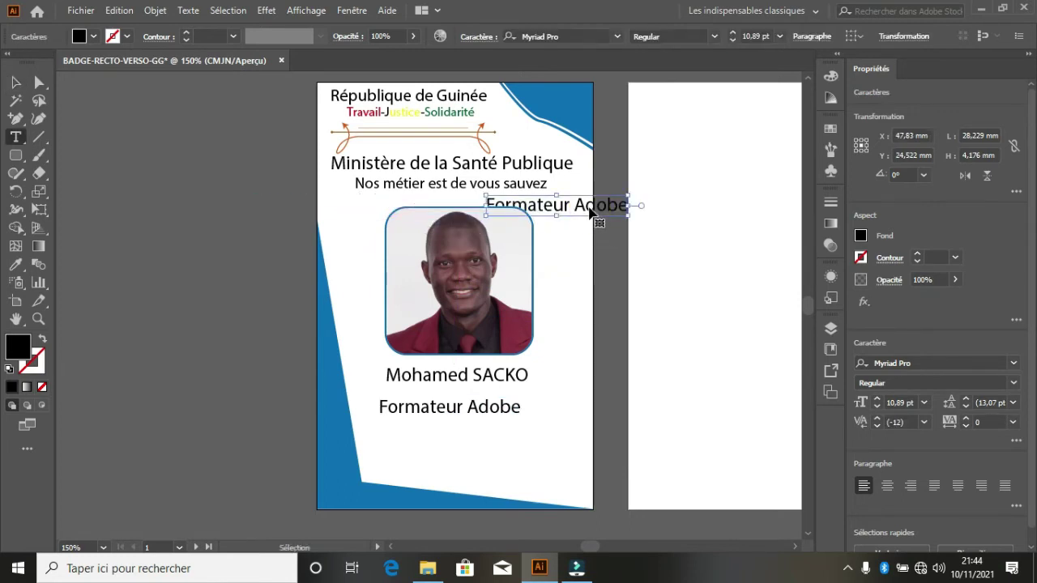
key("ctrl+a")
type("N")
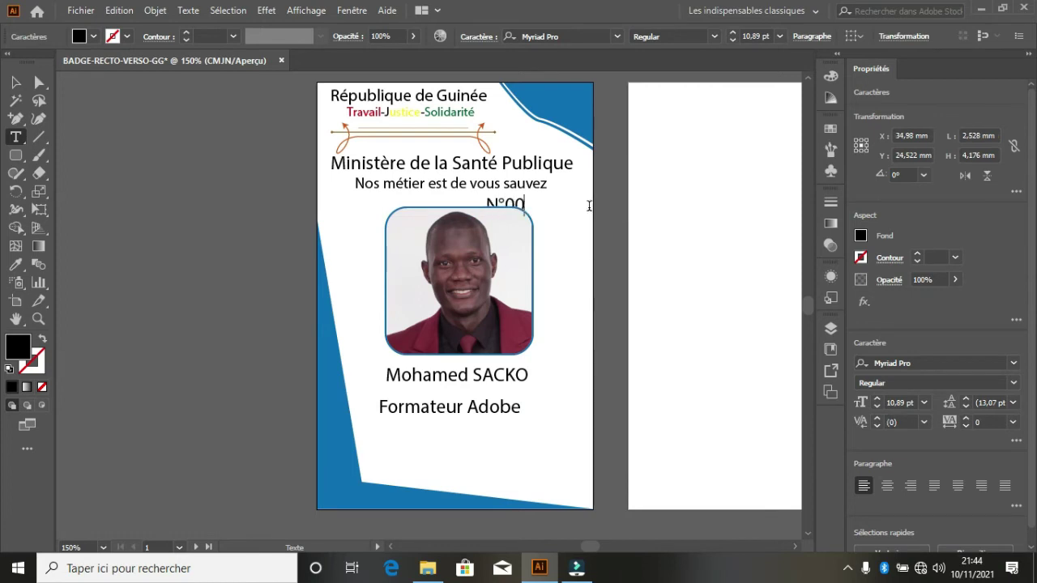
key("Escape")
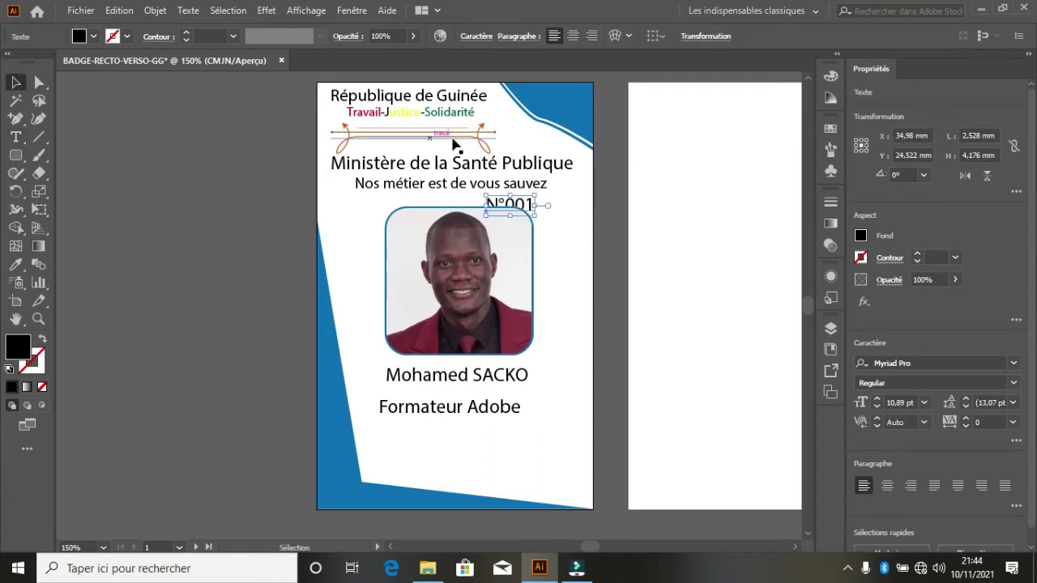
left_click_drag(528, 208, 580, 207)
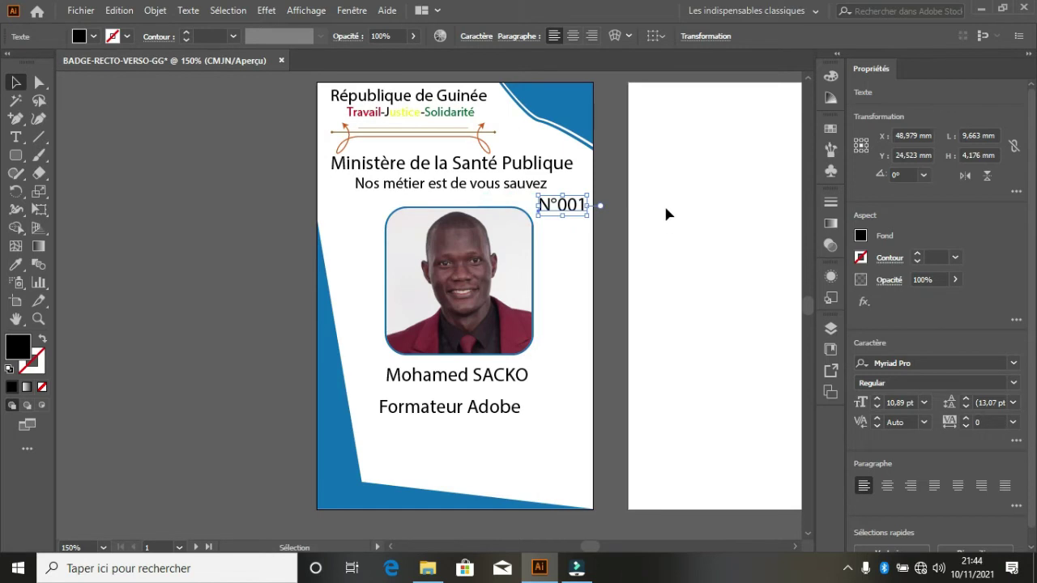
left_click(670, 242)
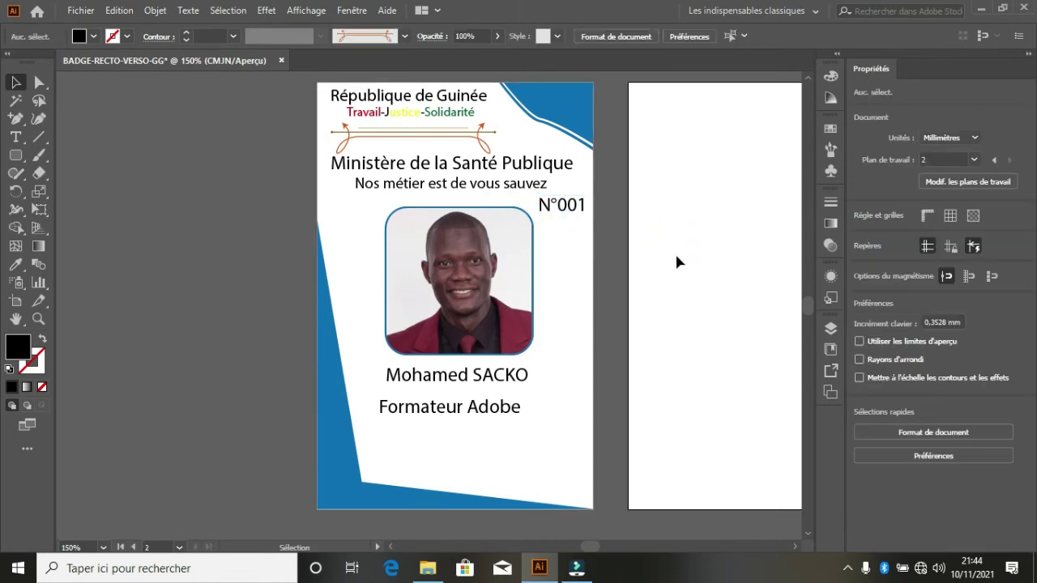
- Duplicate the Formateur Adobe line just below itself and select the copy's text
scroll(604, 328, "down", 3)
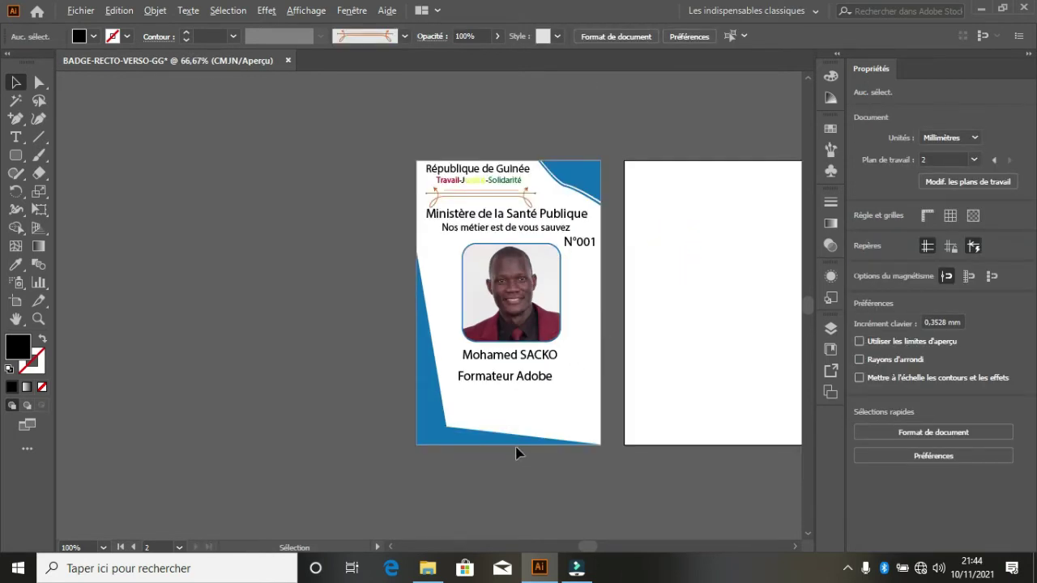
scroll(523, 413, "up", 4)
scroll(523, 401, "up", 1)
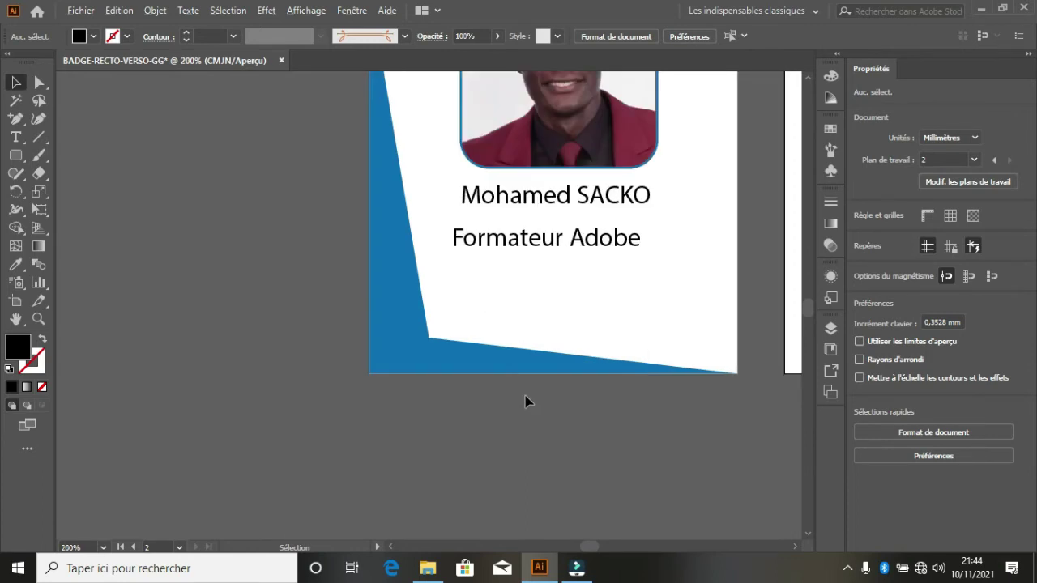
left_click(547, 247)
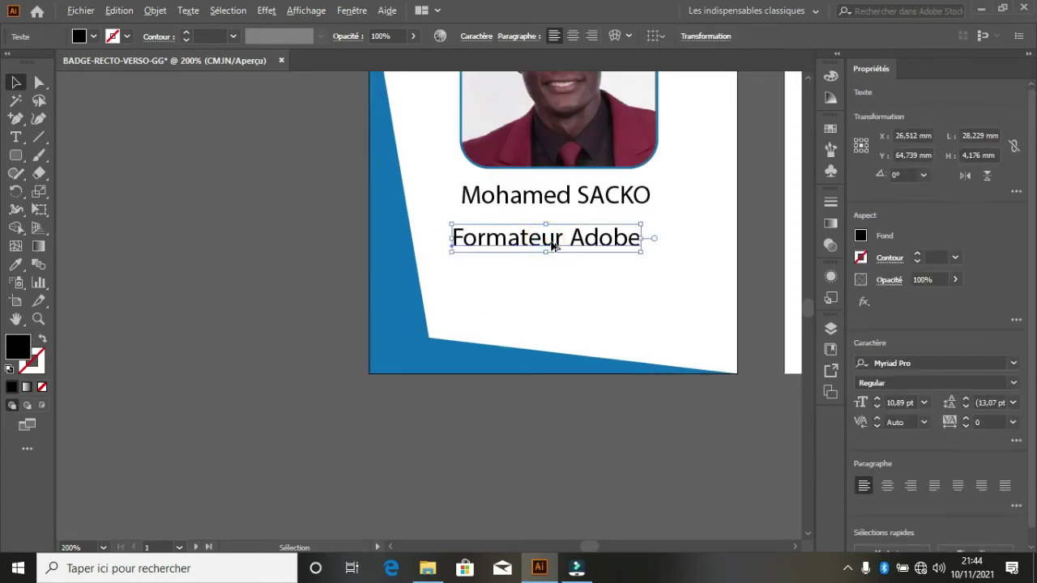
left_click_drag(550, 242, 555, 273)
double_click(552, 271)
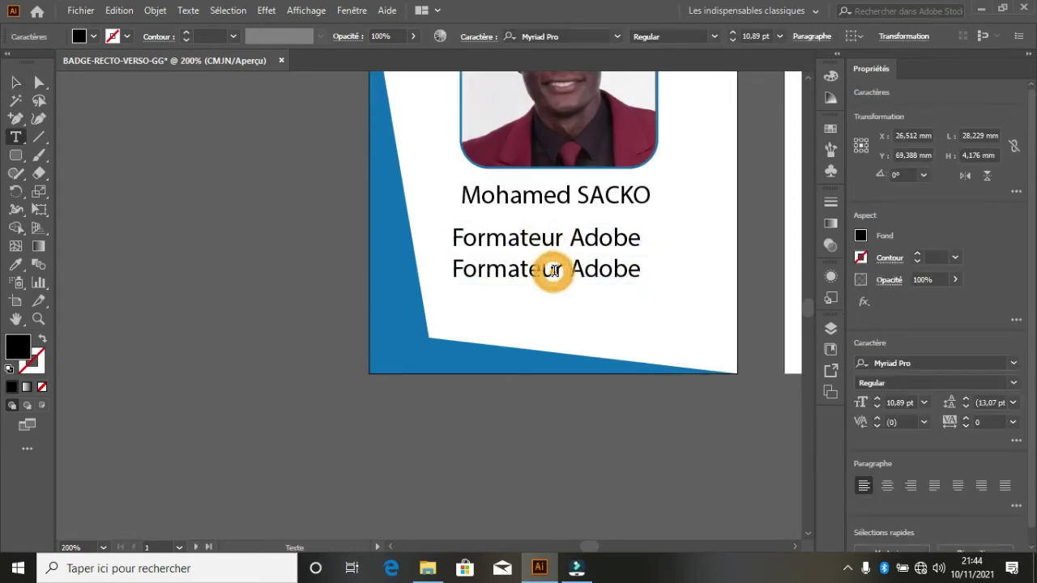
key("ctrl+a")
- Retype the copy as 'Dep-Informatiques' and nudge it slightly left to align
type("dEP")
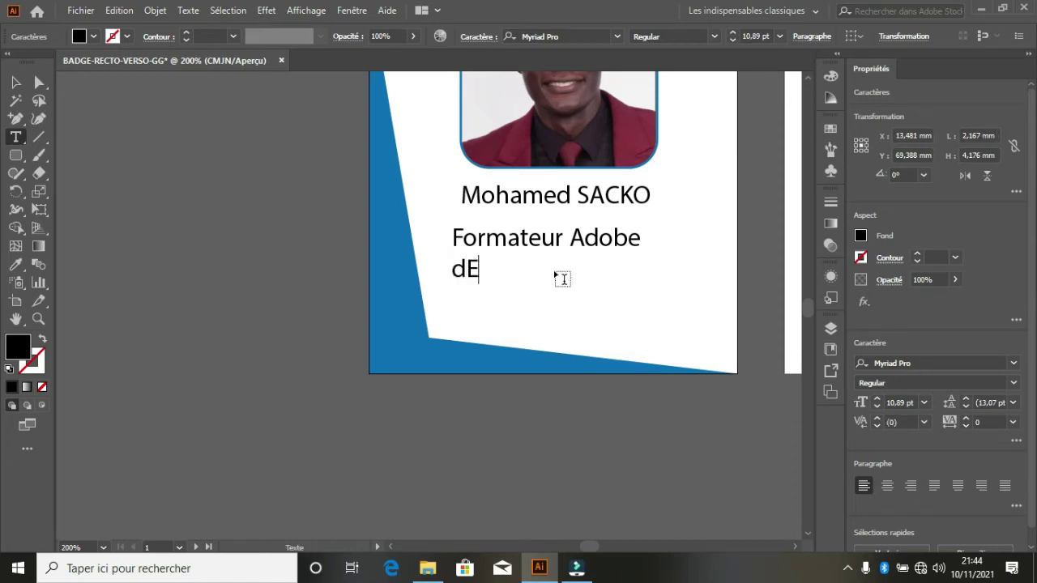
key("BackSpace")
key("BackSpace")
key("BackSpace")
key("BackSpace")
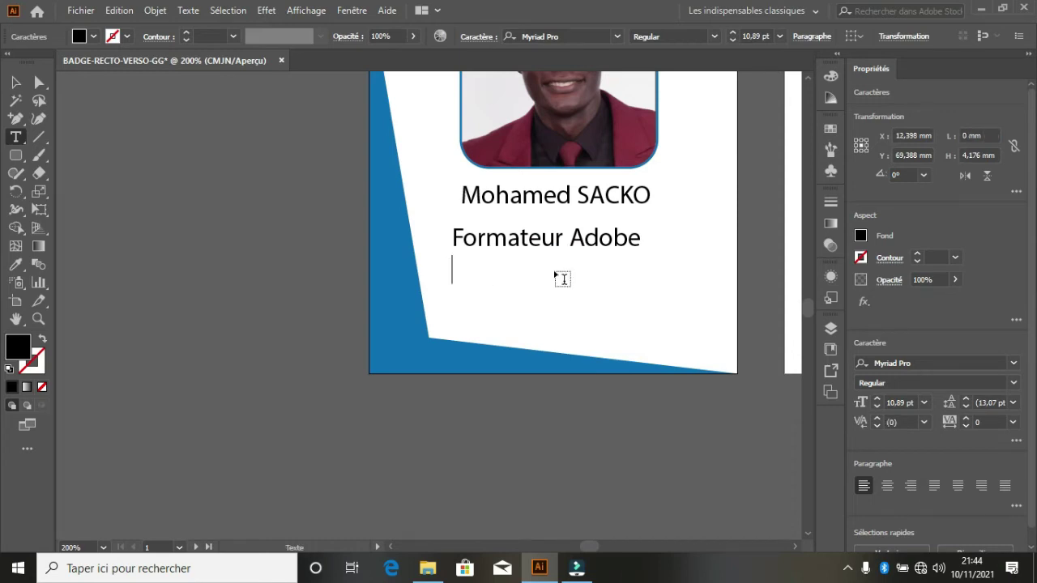
type("Dep-I")
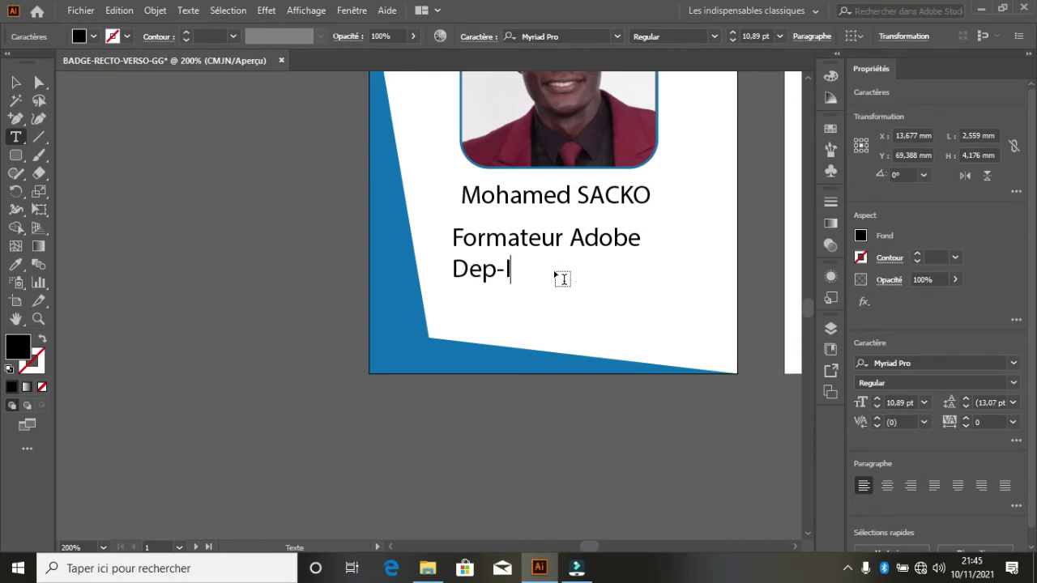
type("nformatio")
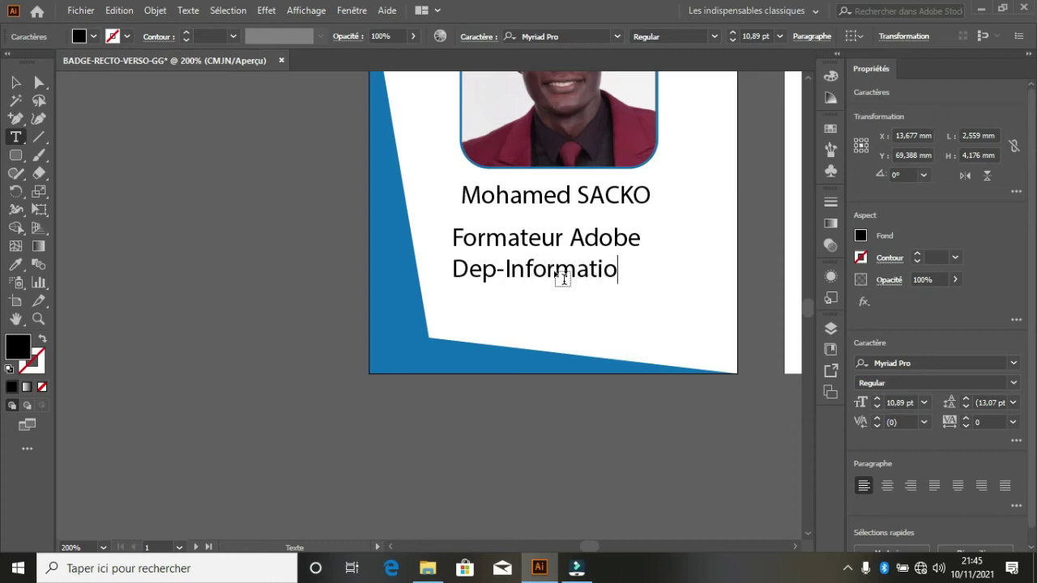
key("BackSpace")
type("ques")
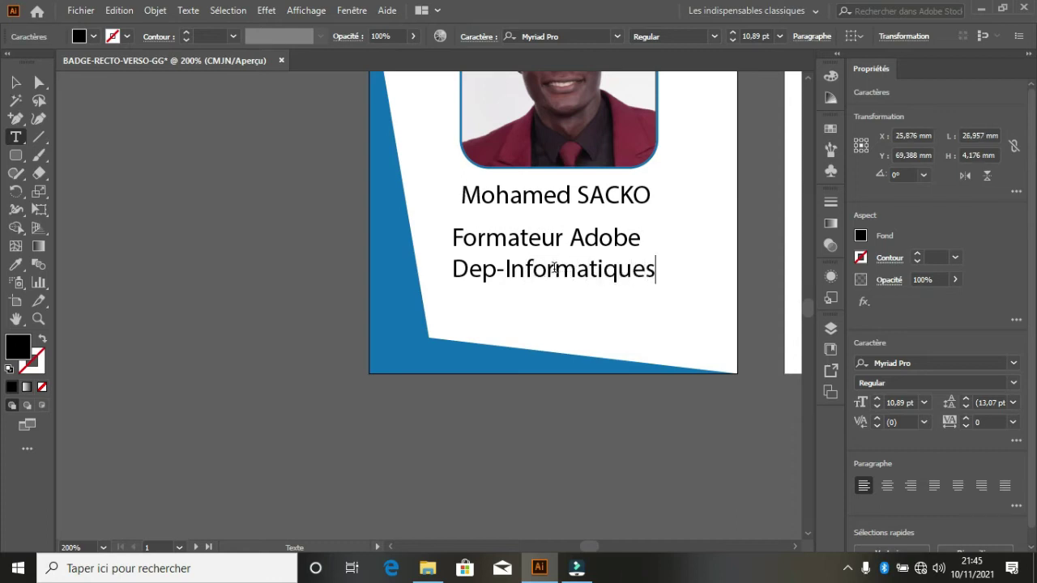
left_click(16, 83)
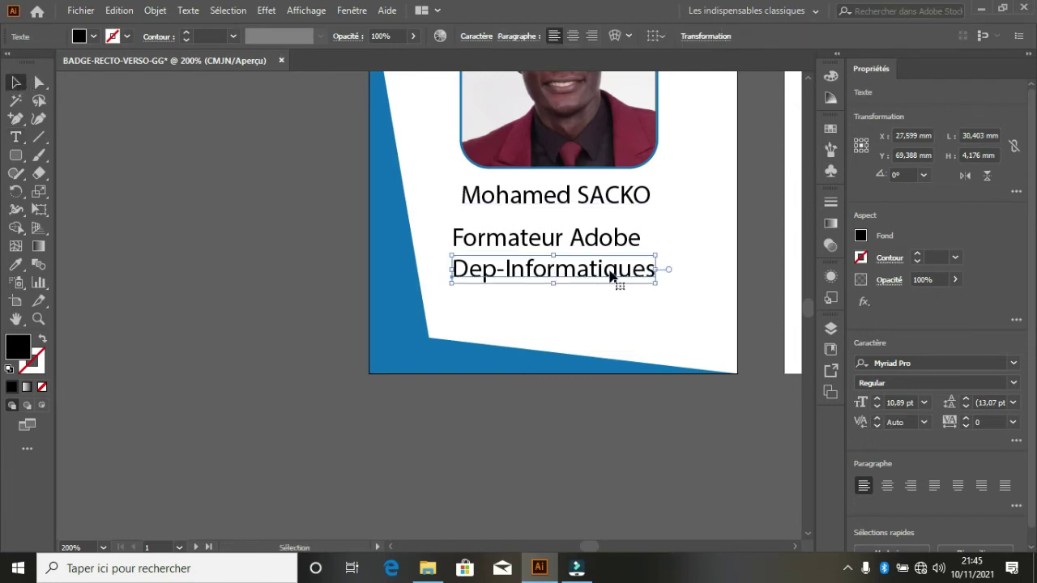
left_click_drag(615, 275, 614, 276)
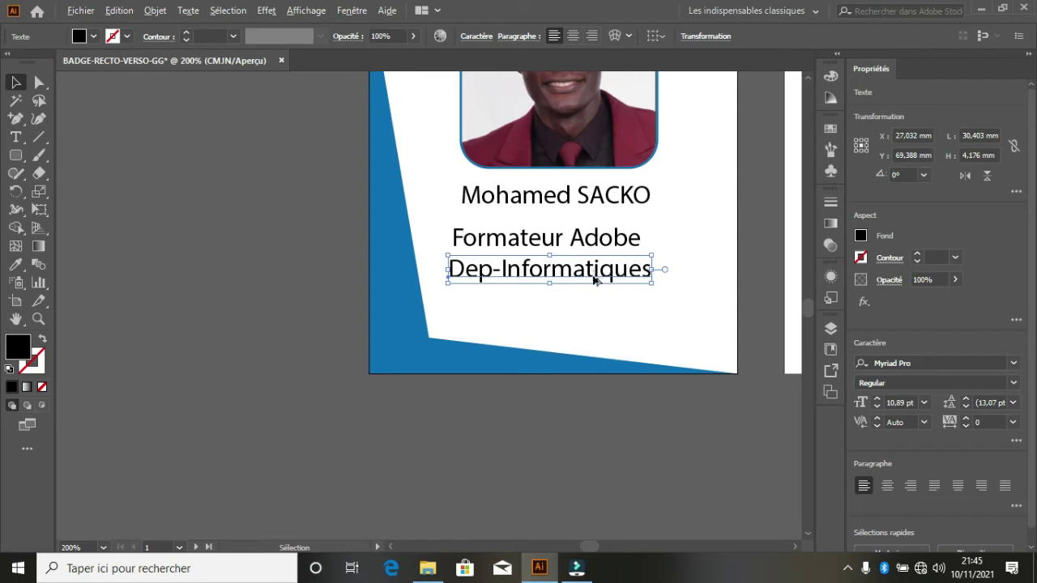
- Duplicate the Dep-Informatiques line about 8.5 mm lower on the badge
left_click_drag(594, 279, 594, 332)
left_click_drag(593, 332, 595, 331)
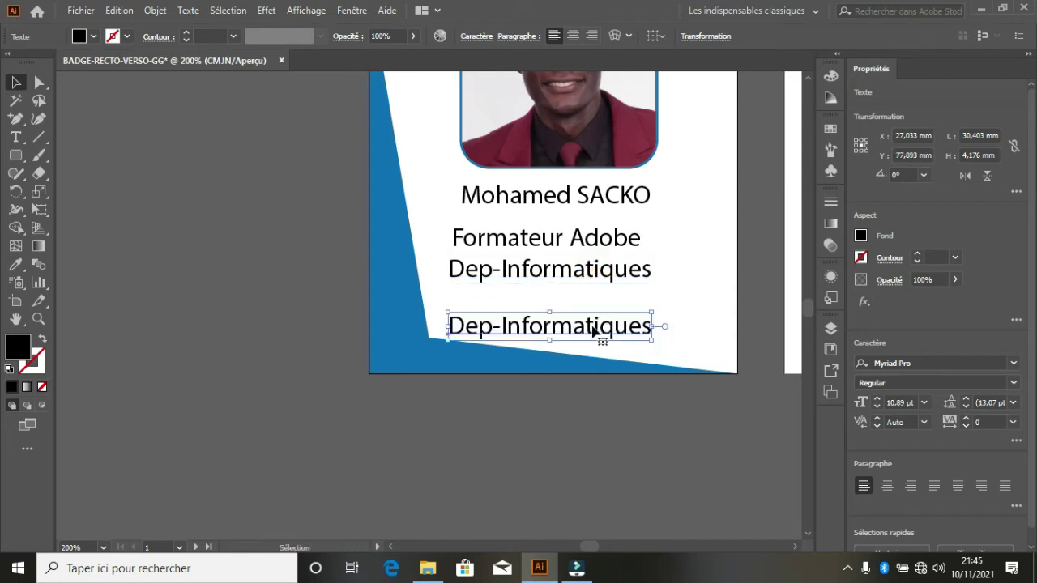
double_click(592, 326)
key("ctrl+a")
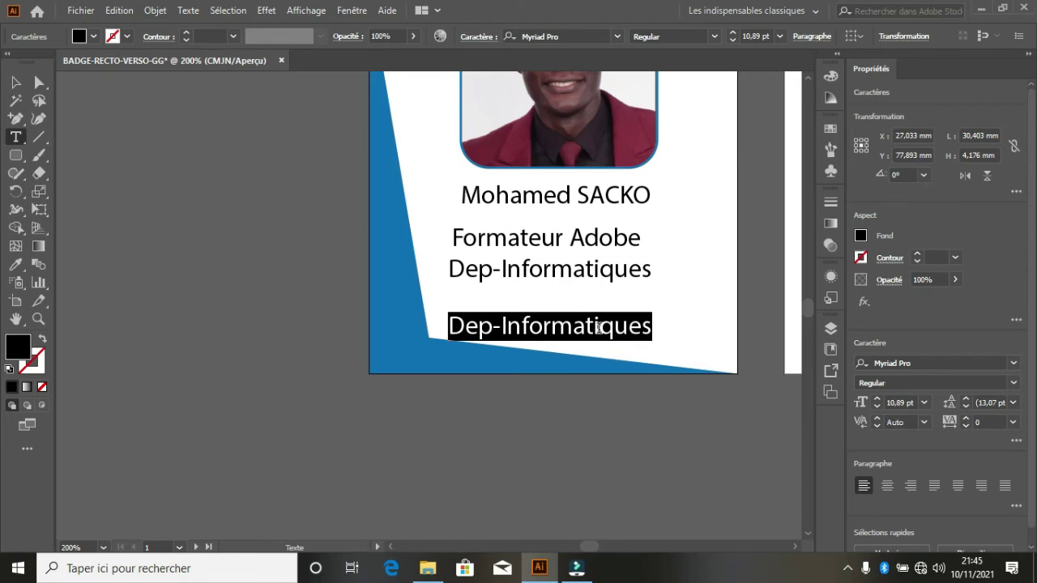
- Retype the copy as an 'Email:' line with the contact's e-mail address, fixing the typo
type("Email")
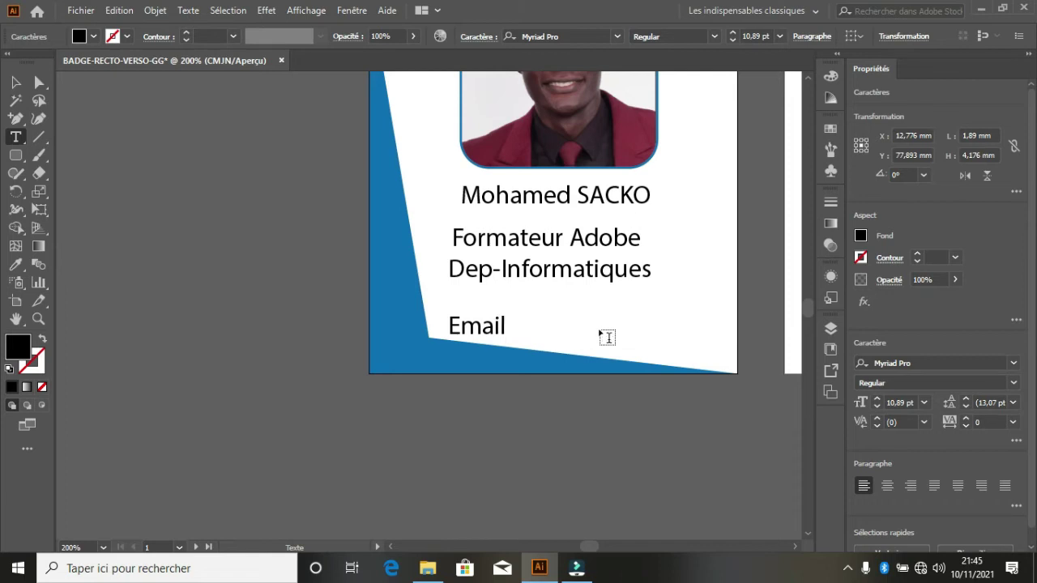
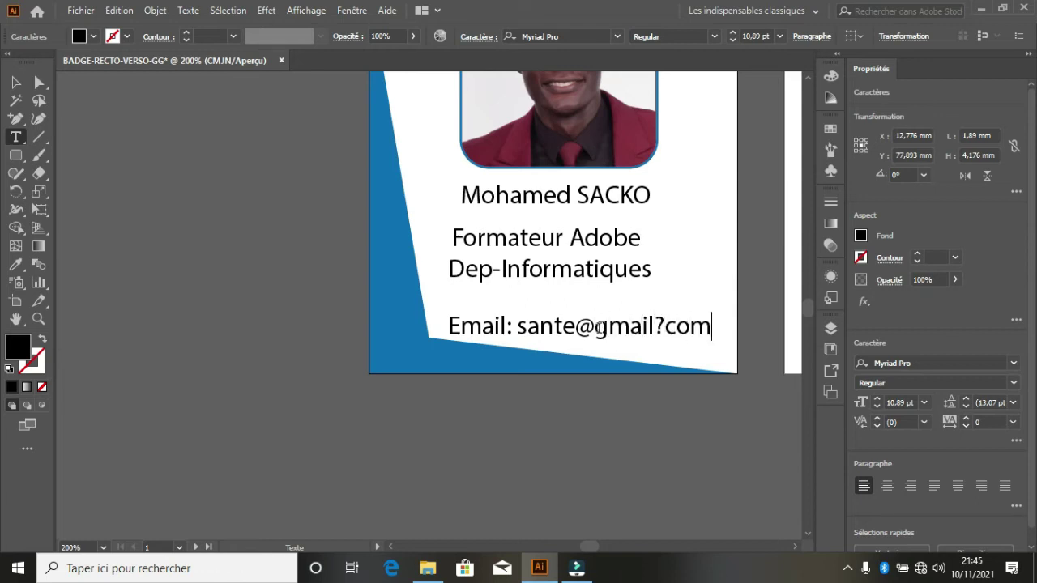
left_click(665, 326)
key("BackSpace")
type("?")
key("BackSpace")
type(".")
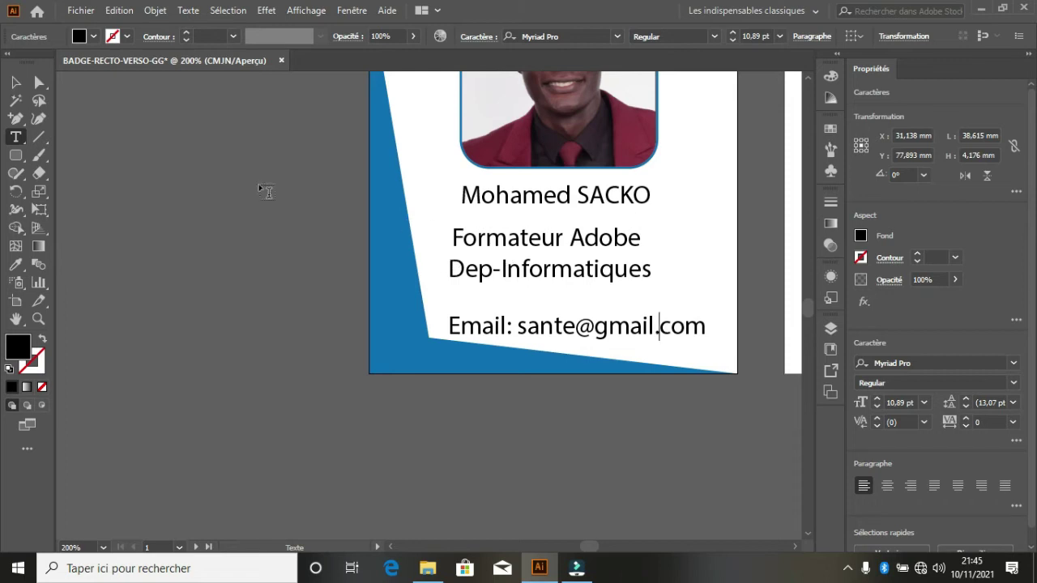
left_click(16, 82)
- Check the finished Email line, deselect it and switch to the file browser
left_click(518, 338)
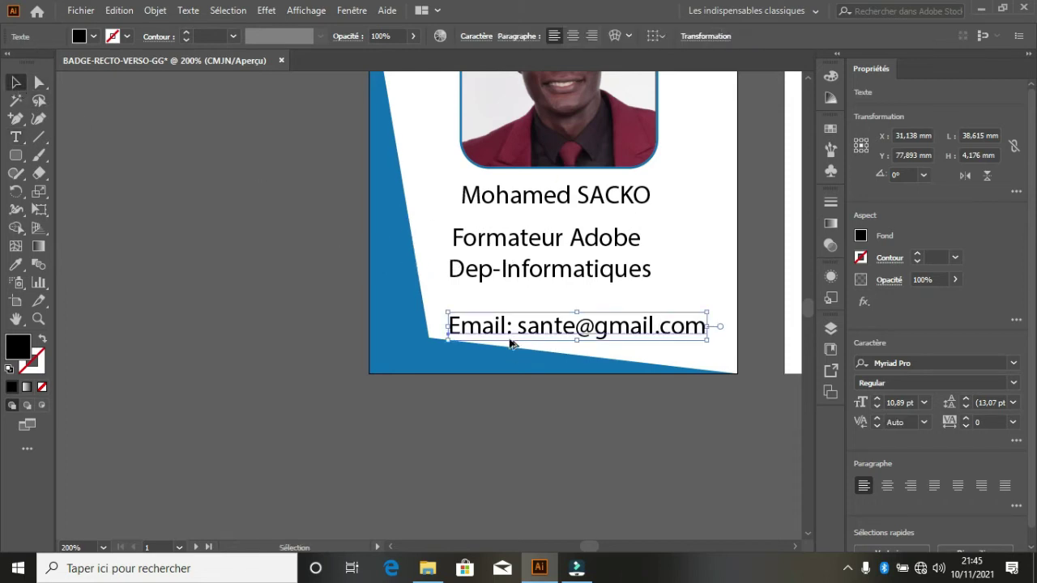
scroll(511, 344, "down", 1)
scroll(465, 333, "down", 4)
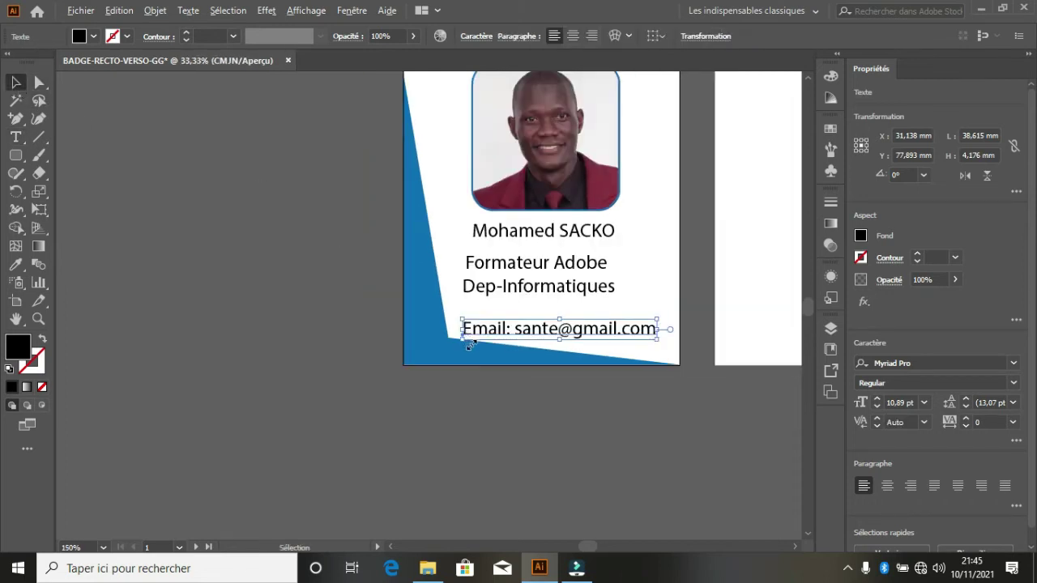
scroll(521, 304, "up", 4)
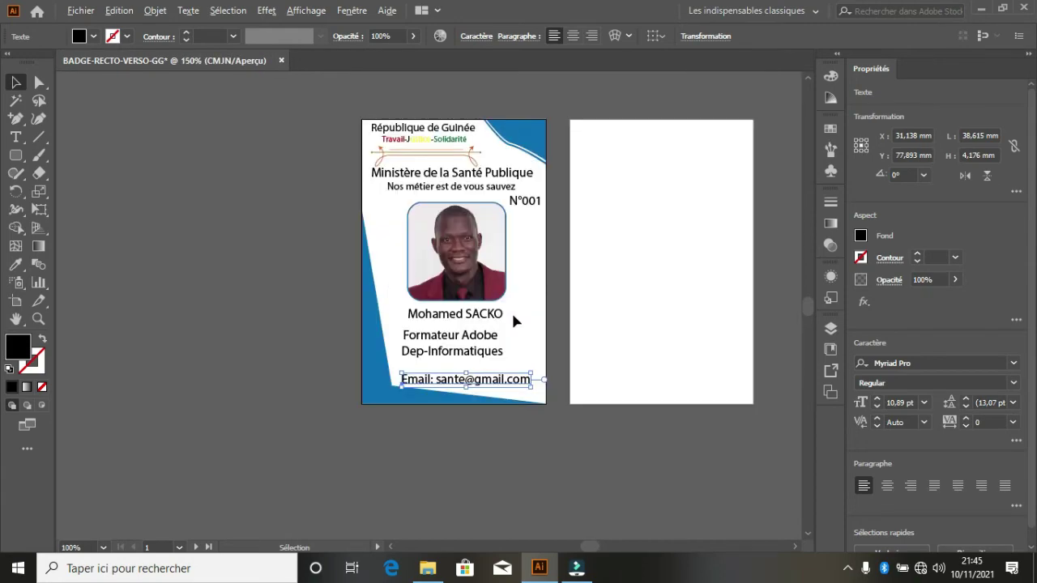
left_click(537, 287)
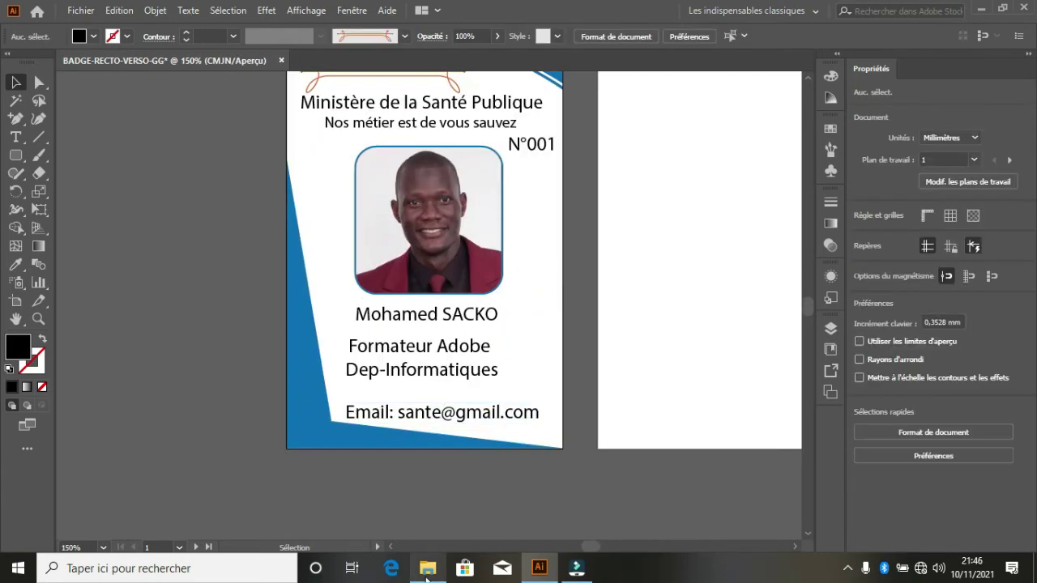
left_click(427, 568)
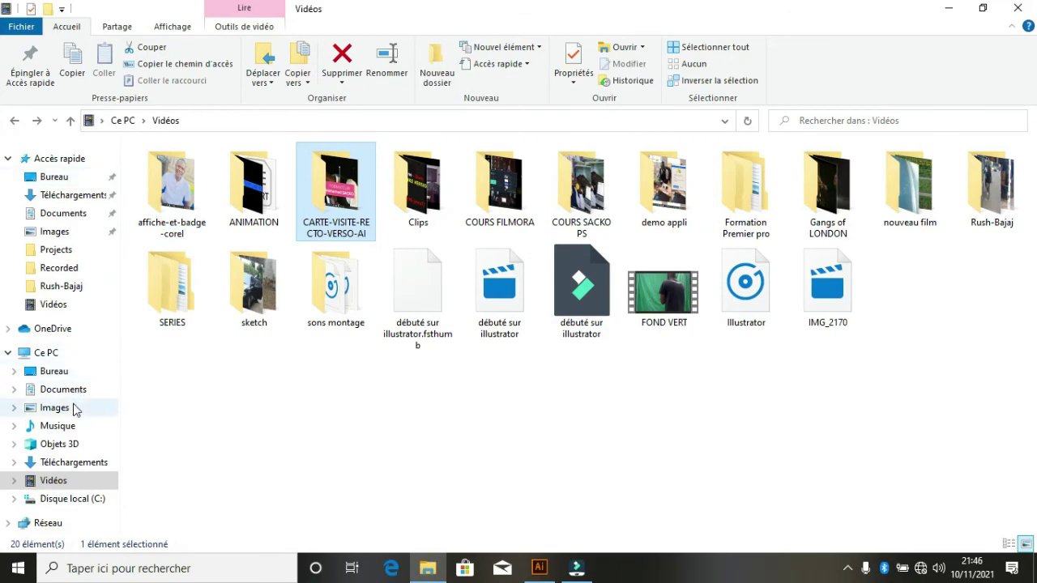
- Browse to Téléchargements > icones in File Explorer and drag CNBS7467 onto the badge artboard
left_click(77, 451)
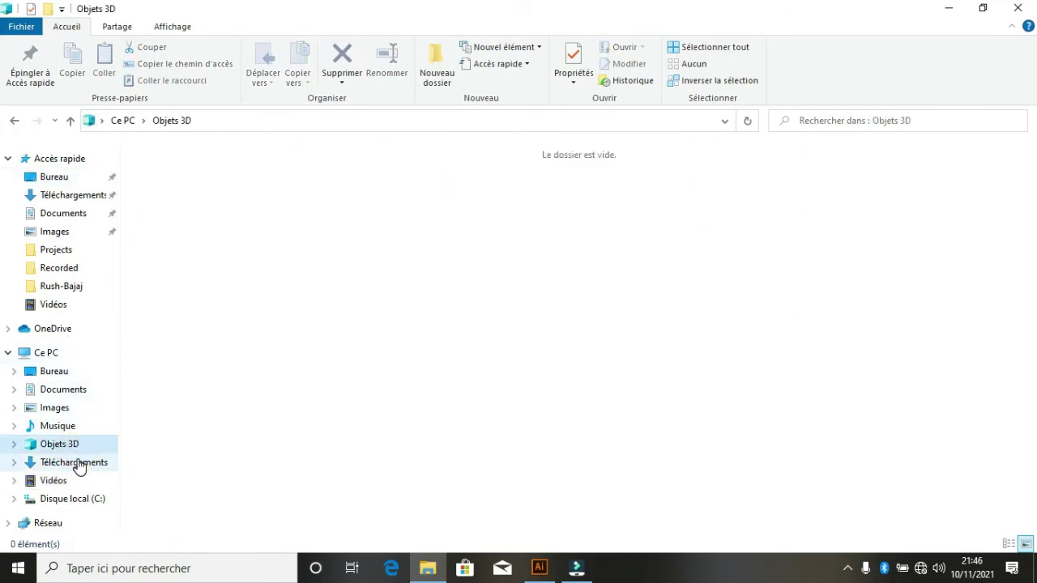
left_click(74, 462)
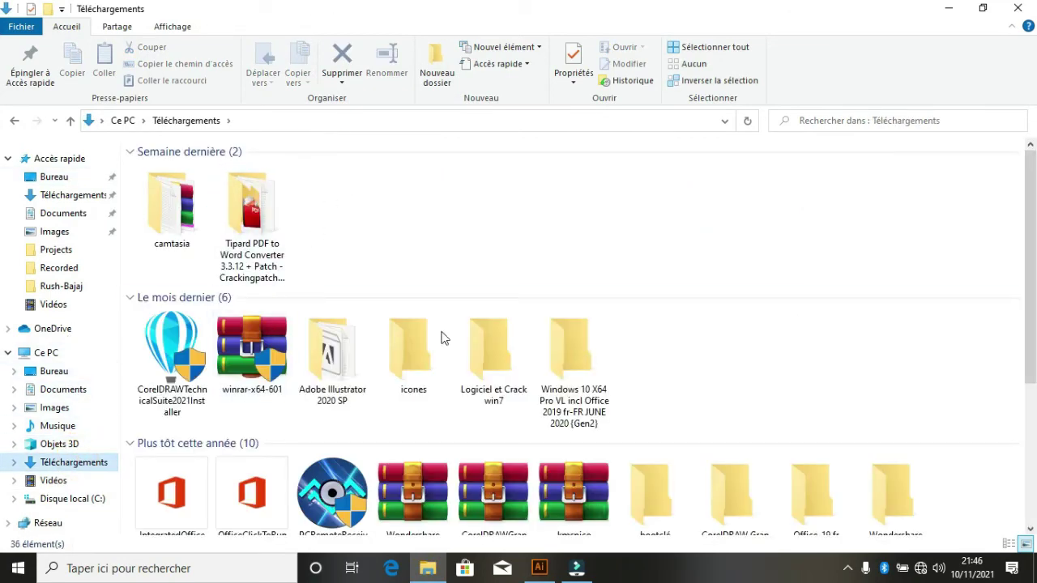
scroll(431, 331, "down", 4)
scroll(412, 241, "up", 4)
double_click(416, 334)
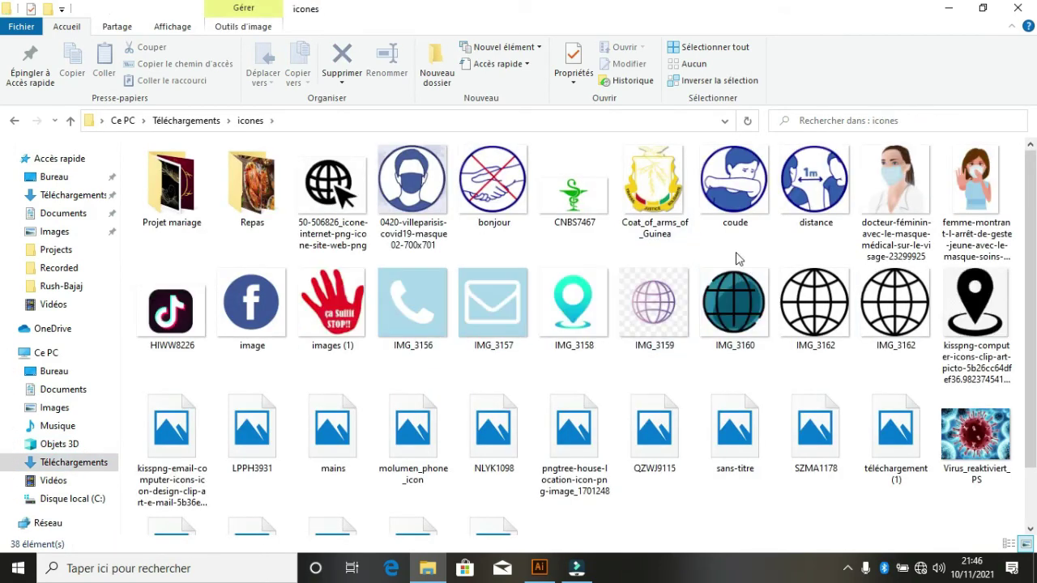
left_click(559, 182)
left_click_drag(559, 191, 640, 316)
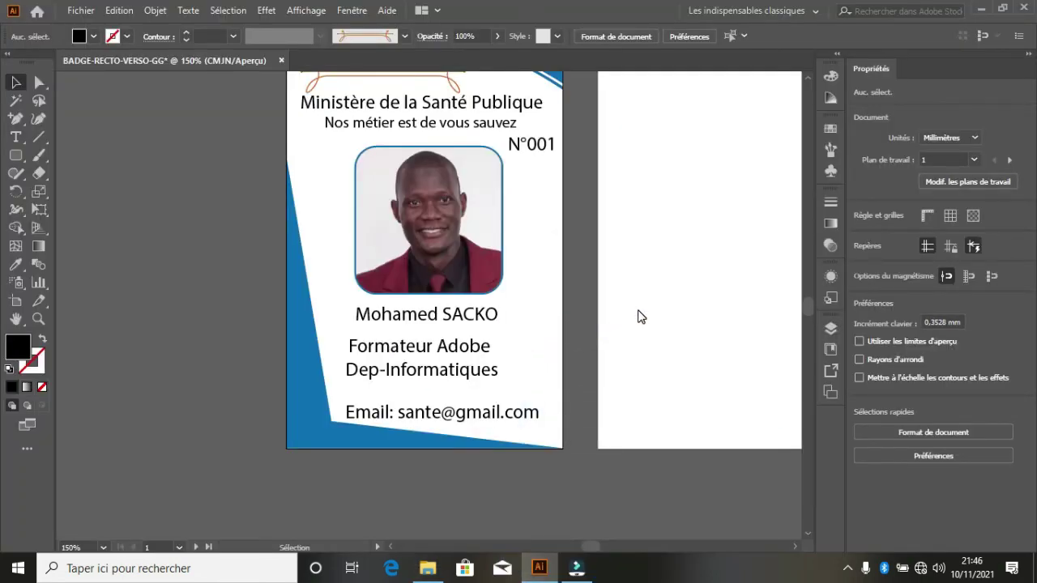
- Shrink the caduceus proportionally from its centre to about 23.6 × 12.4 mm
scroll(594, 308, "down", 4)
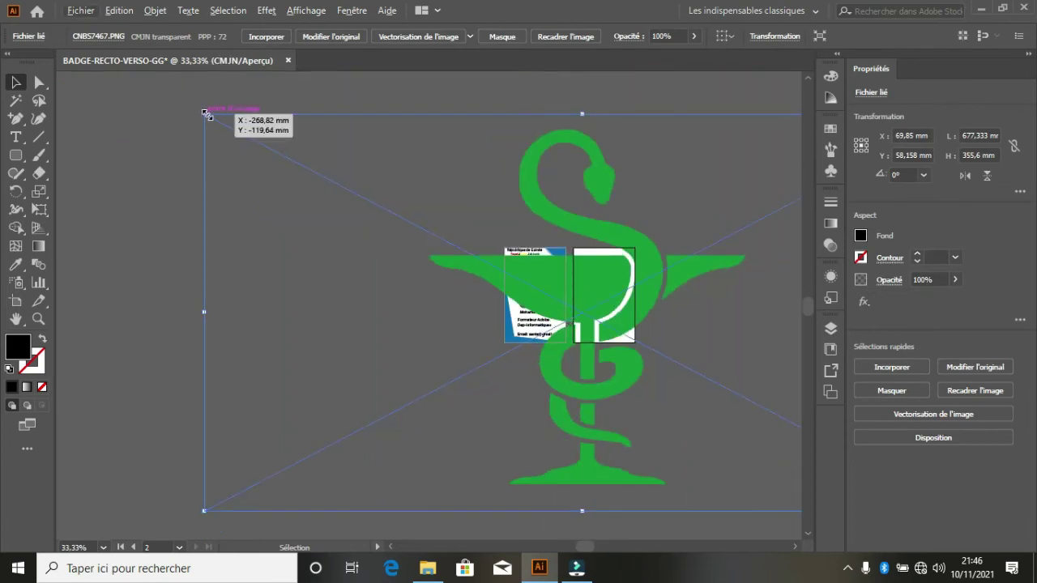
key("shift+alt")
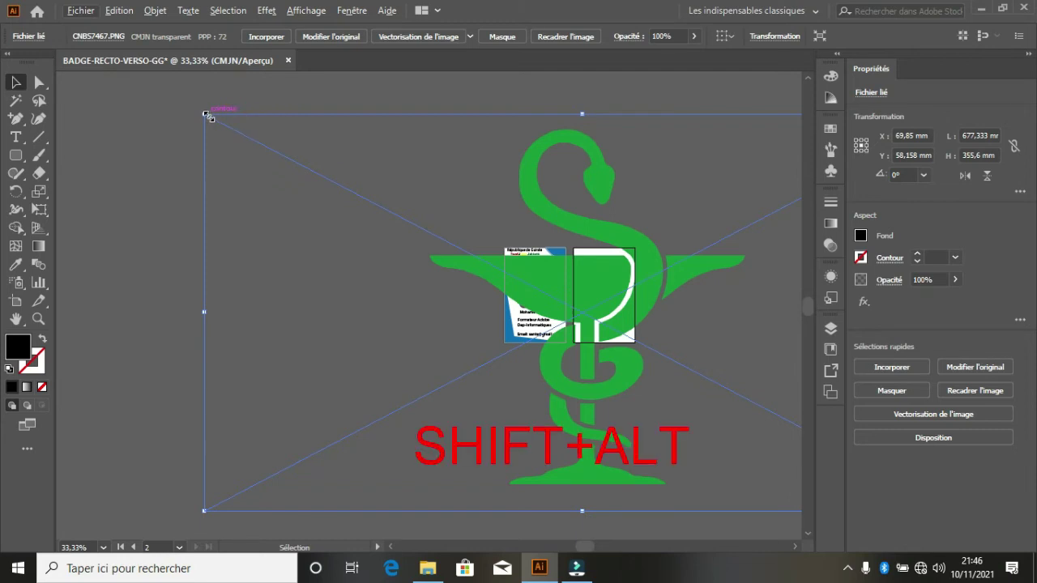
left_click_drag(209, 114, 572, 312)
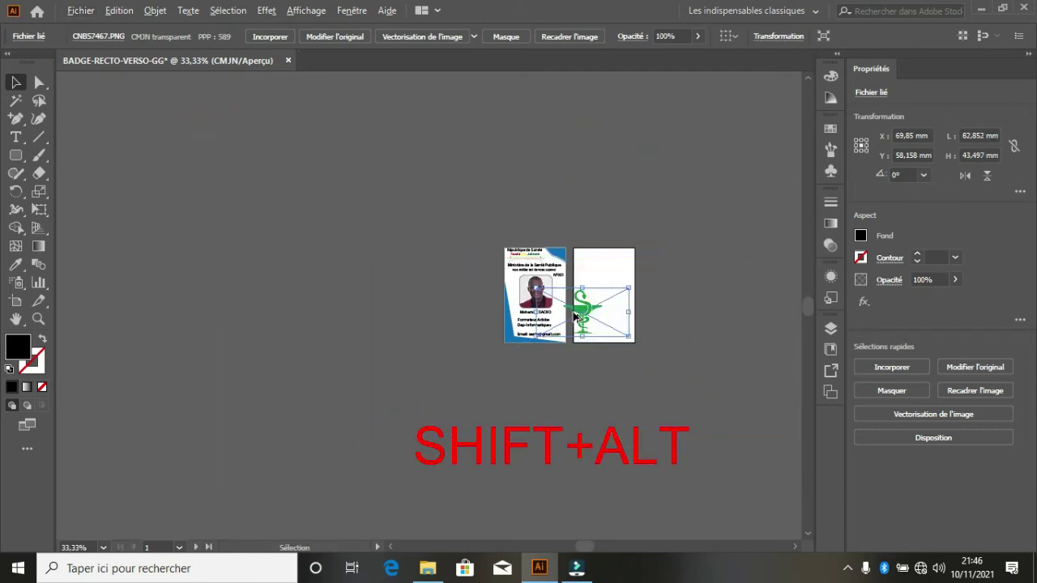
scroll(580, 316, "up", 4)
scroll(580, 315, "up", 2)
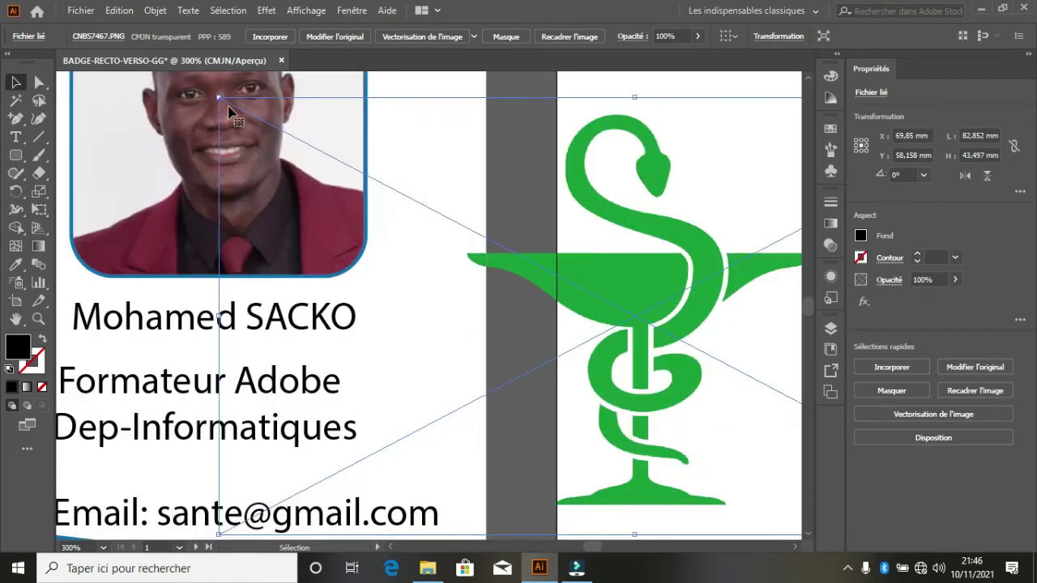
left_click_drag(219, 98, 514, 252)
- Put a caduceus on the back card and nudge the front one beside the photo
scroll(510, 251, "down", 1)
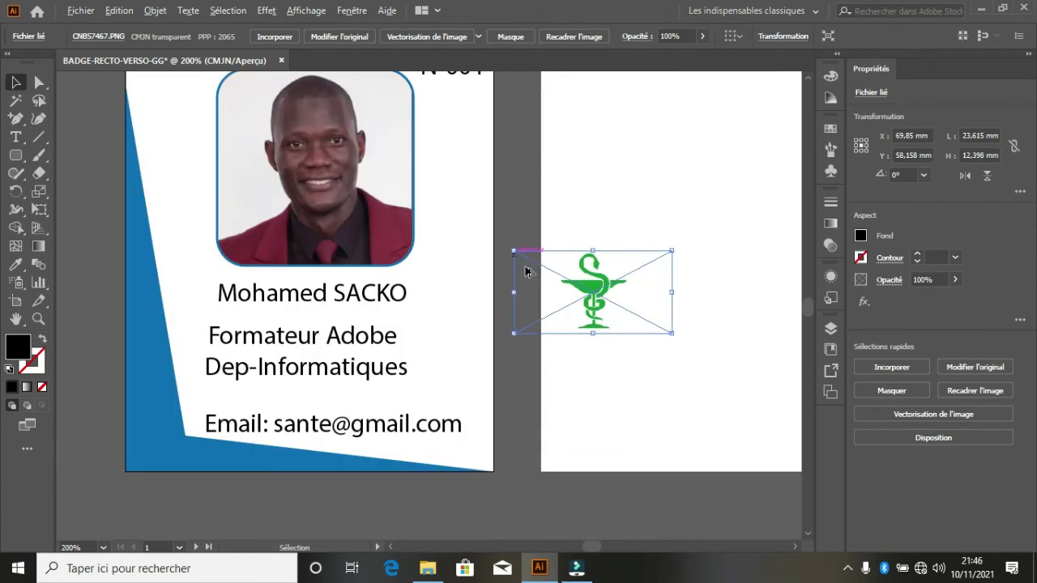
scroll(572, 282, "down", 2)
left_click_drag(571, 281, 353, 159)
scroll(352, 160, "up", 3)
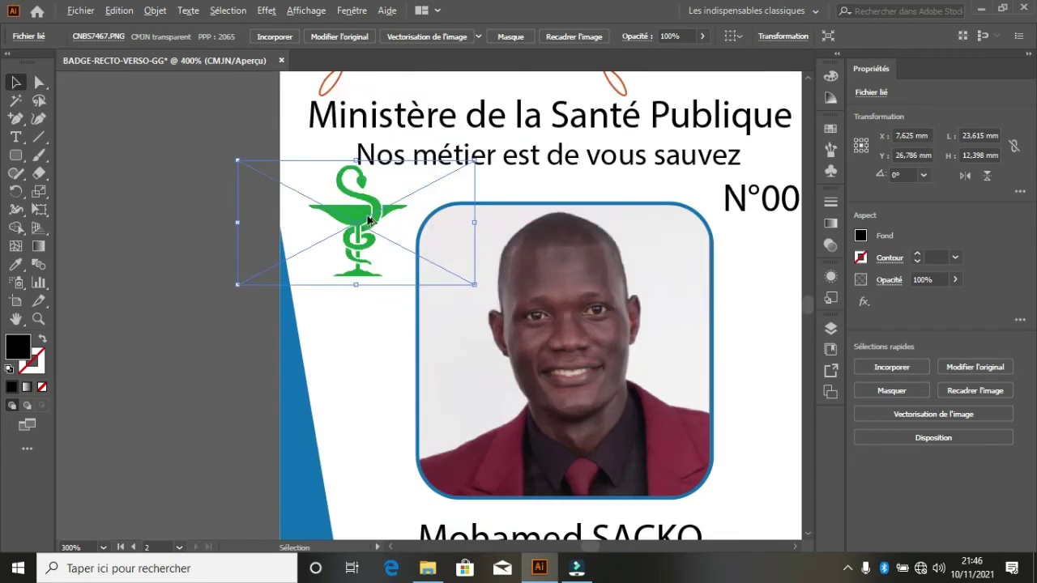
scroll(368, 219, "up", 1)
left_click_drag(371, 214, 350, 233)
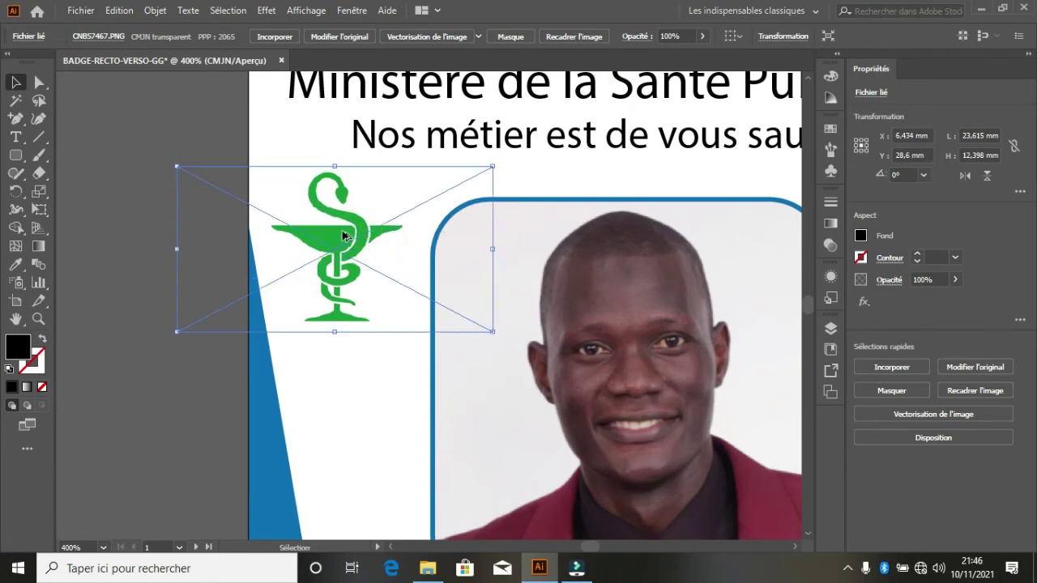
- Reposition the back-card caduceus and enlarge it to about 49,791 mm wide, slightly lower
scroll(350, 234, "down", 2)
scroll(344, 238, "down", 1)
scroll(343, 238, "down", 1)
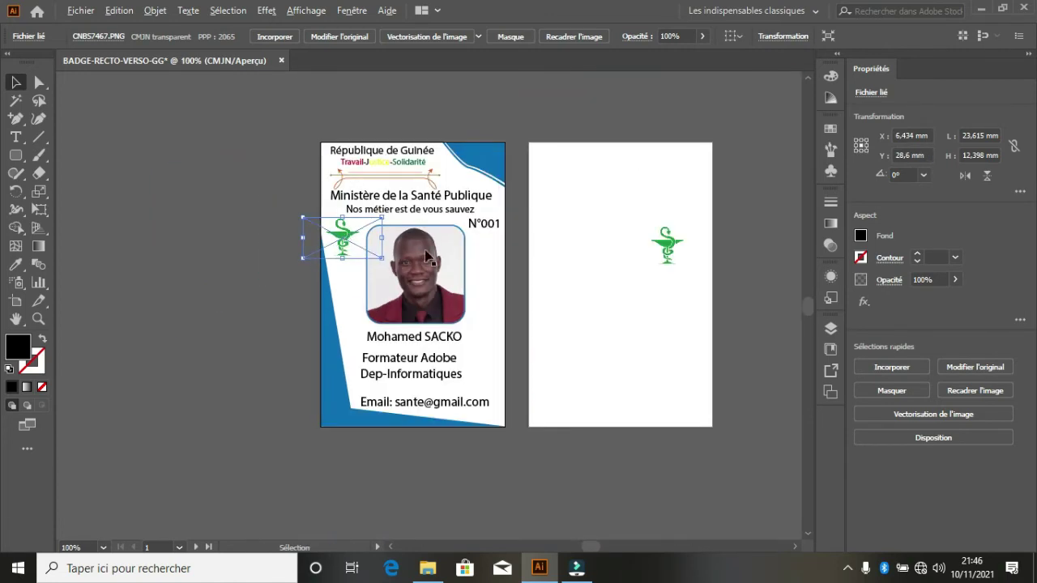
left_click(621, 103)
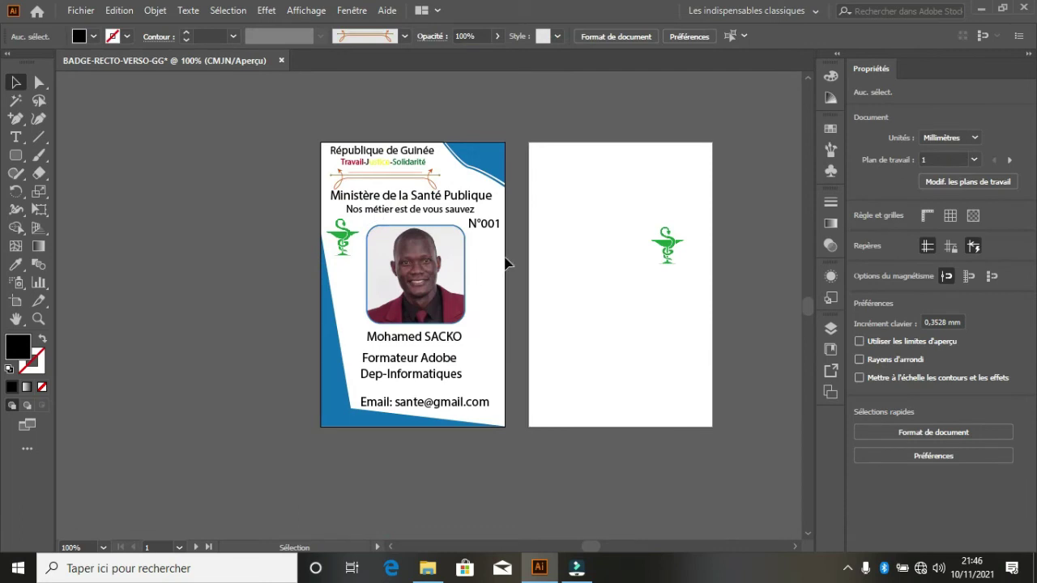
left_click_drag(671, 250, 695, 219)
left_click_drag(632, 266, 631, 276)
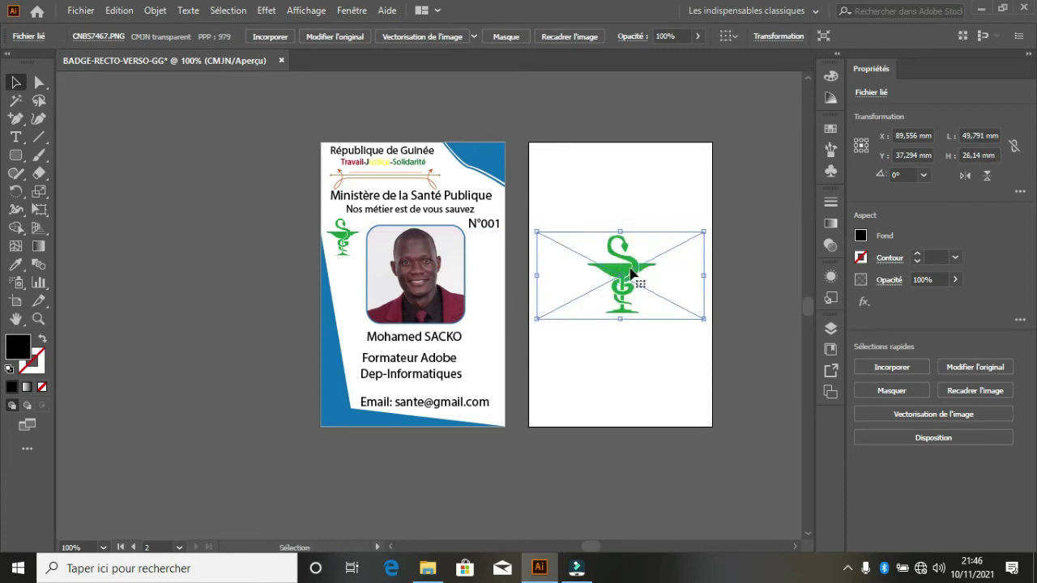
left_click(677, 173)
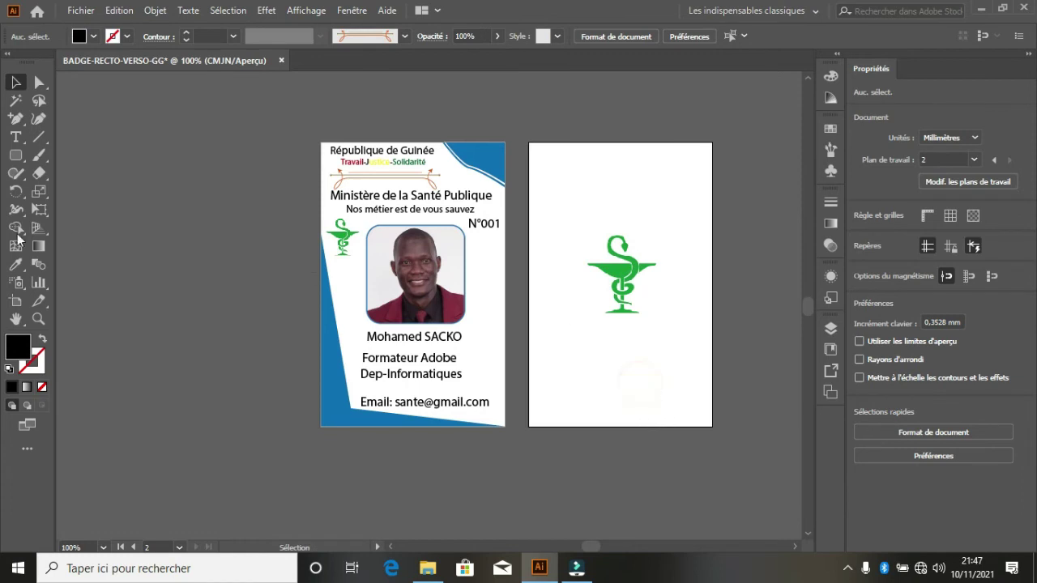
- Draw a rectangle across the back card's top with a dark blue fill
left_click(19, 158)
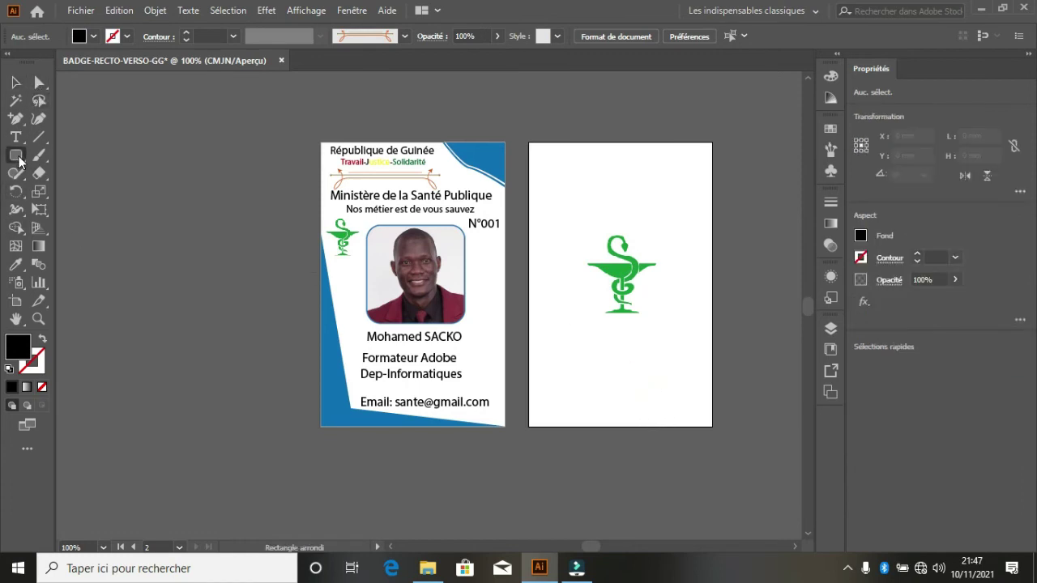
left_click_drag(18, 160, 73, 154)
left_click_drag(533, 145, 713, 179)
left_click(95, 36)
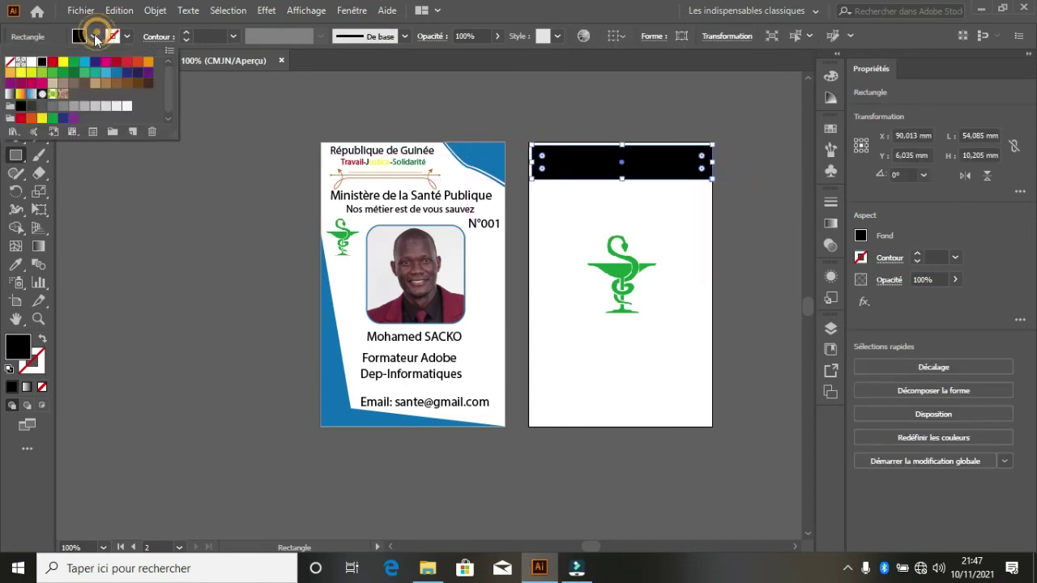
left_click(106, 76)
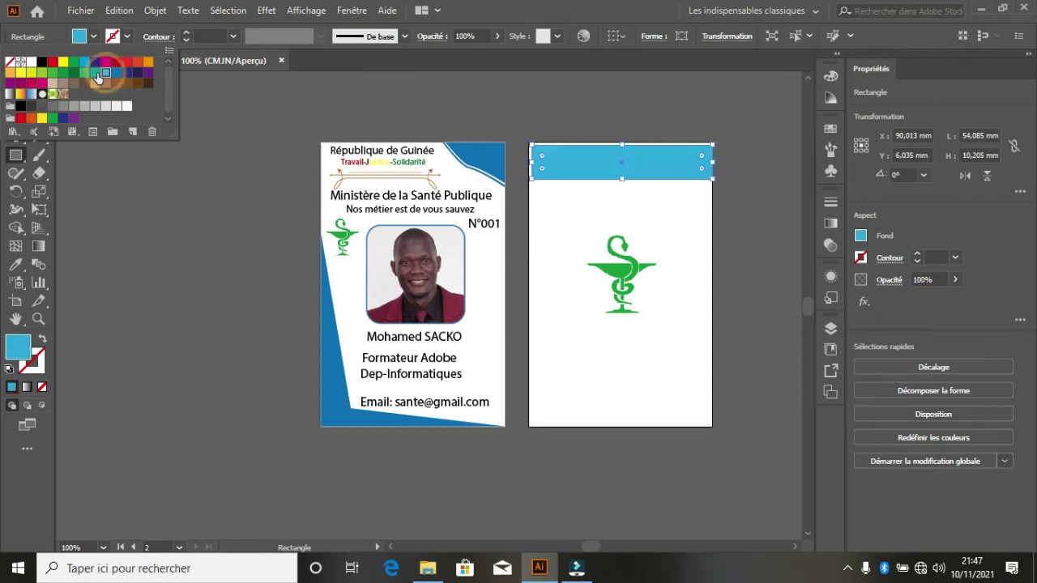
left_click(95, 74)
left_click(85, 63)
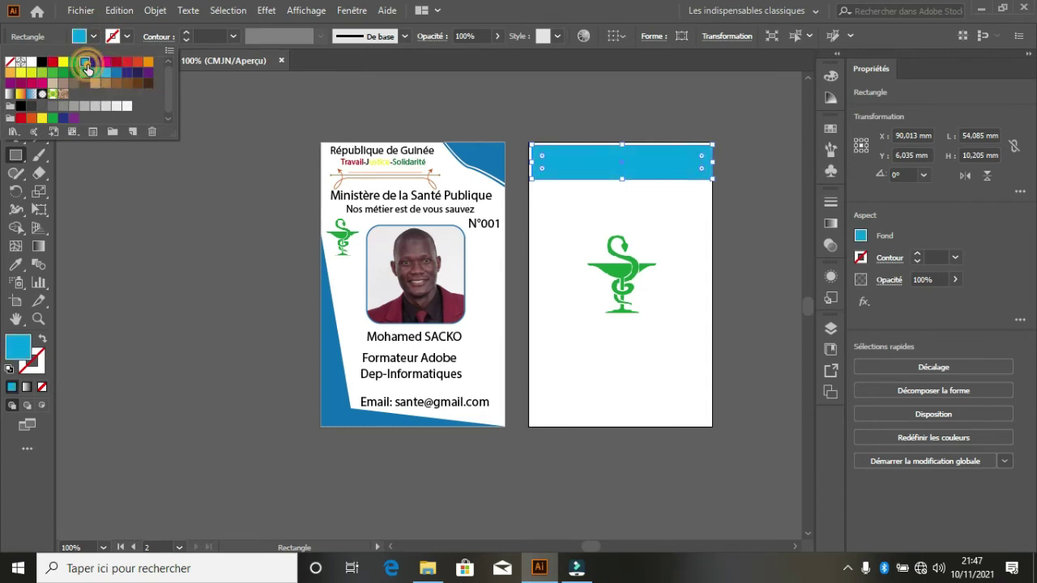
left_click(118, 76)
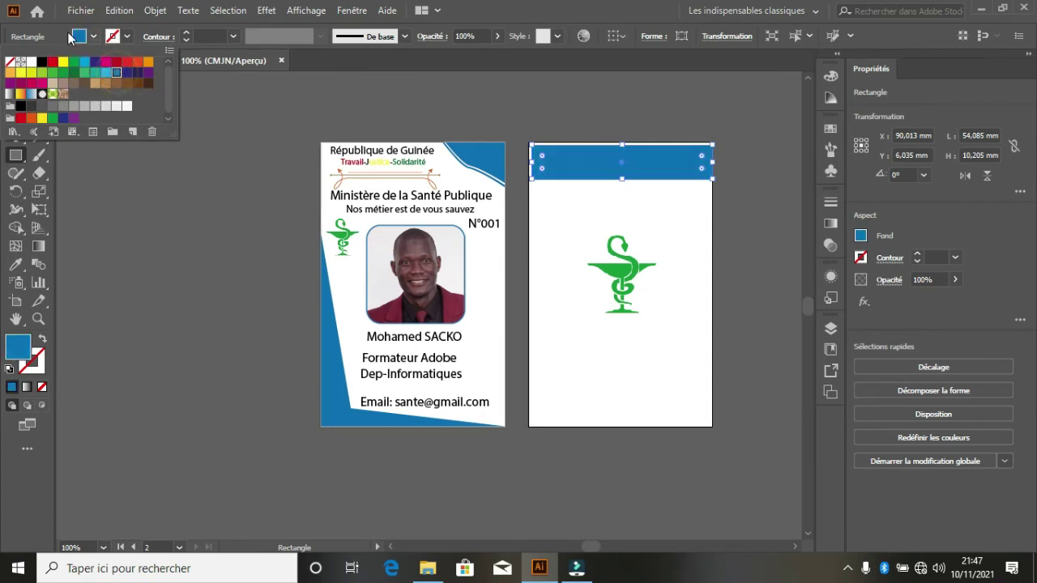
left_click(65, 31)
- Align the blue band with the card's top corner and stretch it to the card edges
left_click(15, 82)
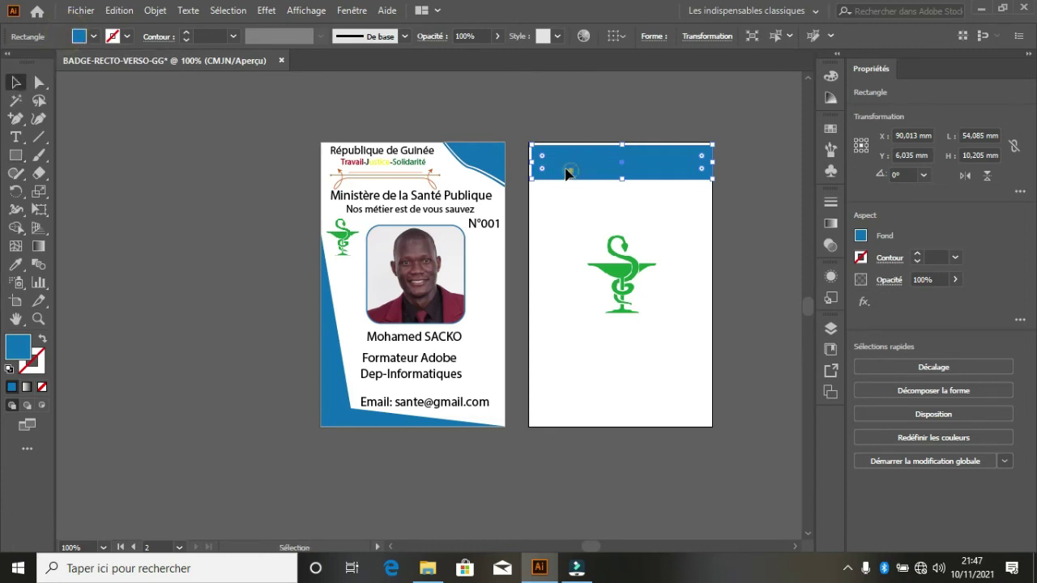
left_click_drag(570, 174, 533, 167)
scroll(609, 171, "up", 3)
scroll(528, 197, "down", 3)
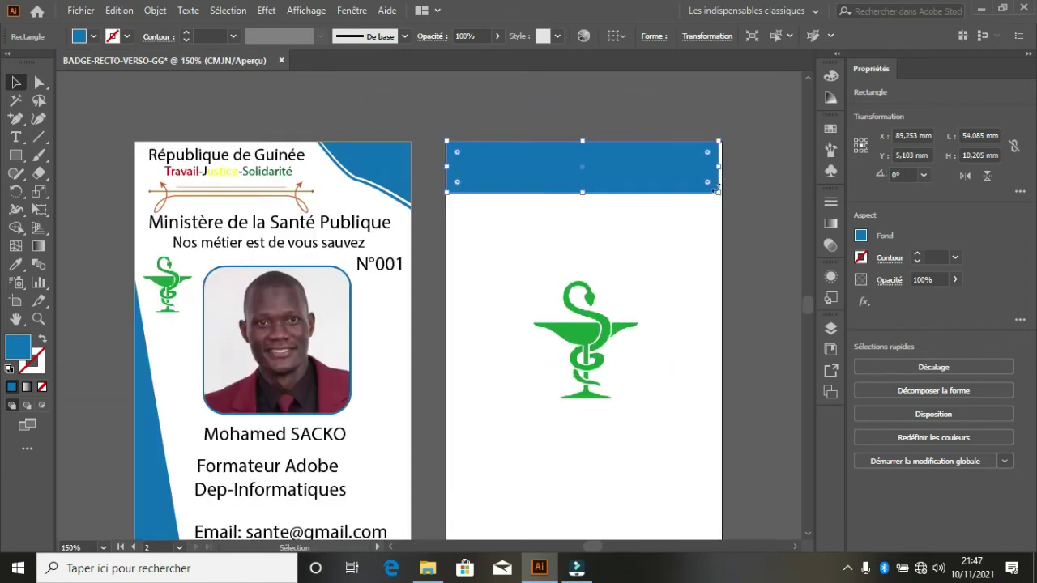
left_click_drag(713, 188, 722, 197)
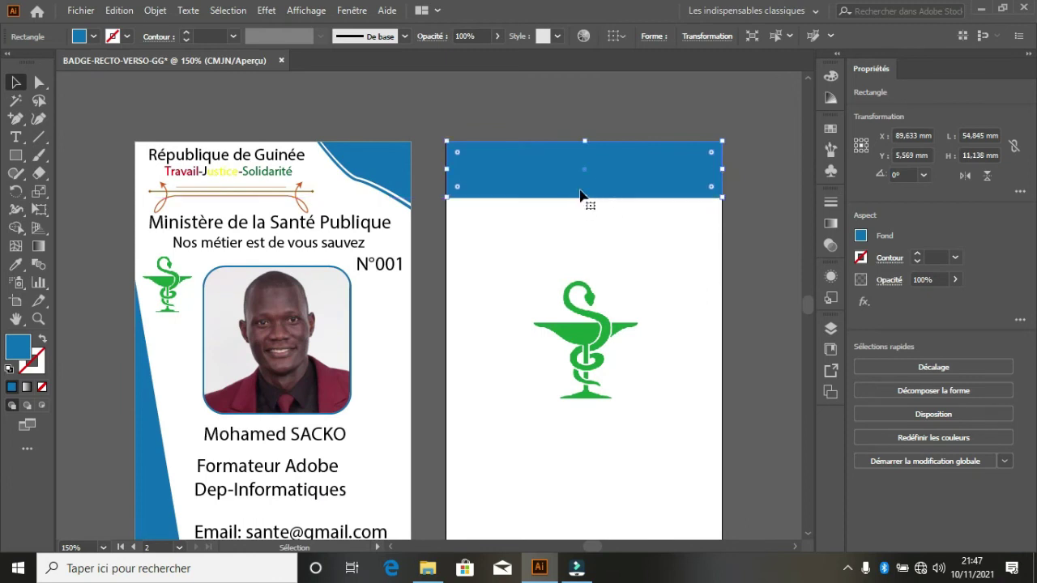
- Pull the band's bottom-left anchor down so its lower edge slants
left_click(39, 82)
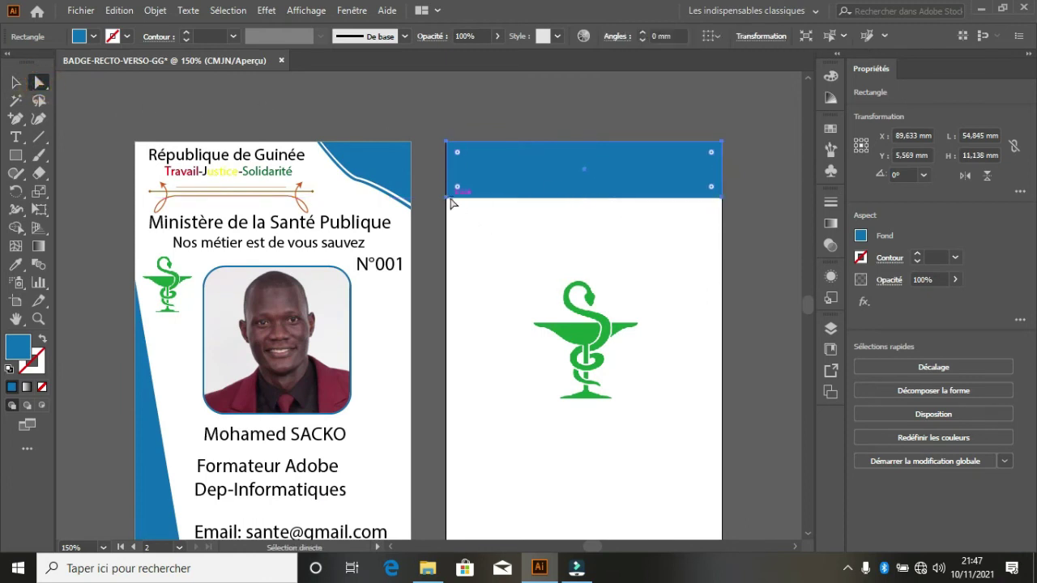
left_click_drag(454, 204, 447, 270)
scroll(467, 206, "down", 1)
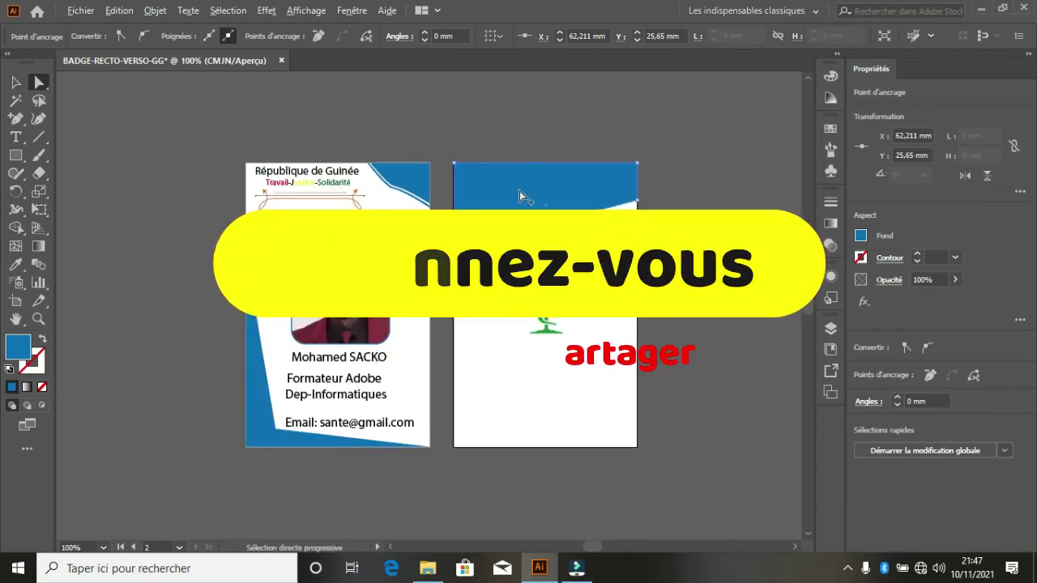
left_click(15, 82)
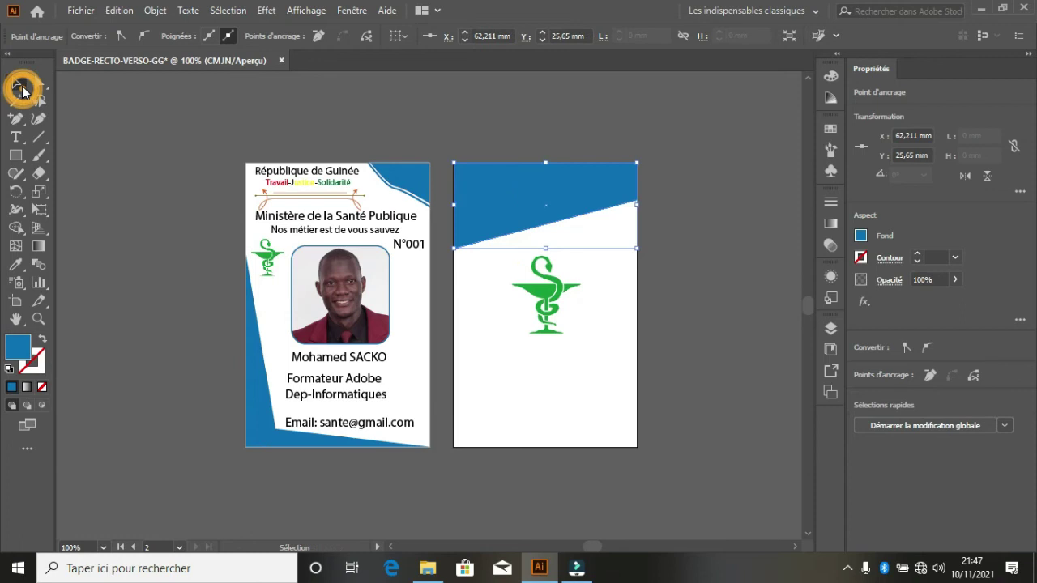
- Copy the slanted blue band straight down the back card
left_click(521, 209)
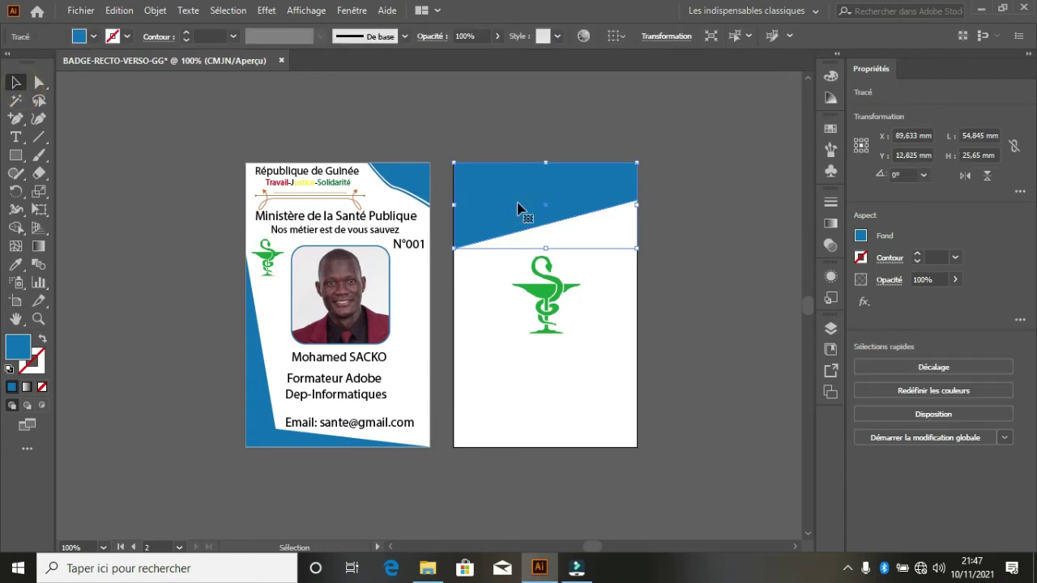
left_click(526, 209)
left_click_drag(527, 209, 536, 340)
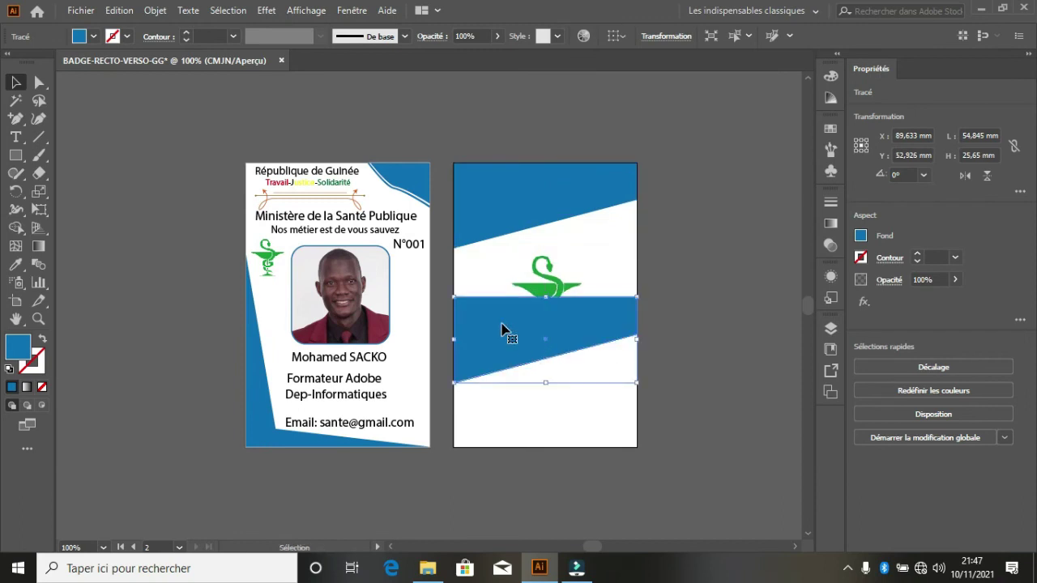
- Preview Miroir reflections of the copied band on horizontal, vertical and custom axes, then cancel
right_click(502, 330)
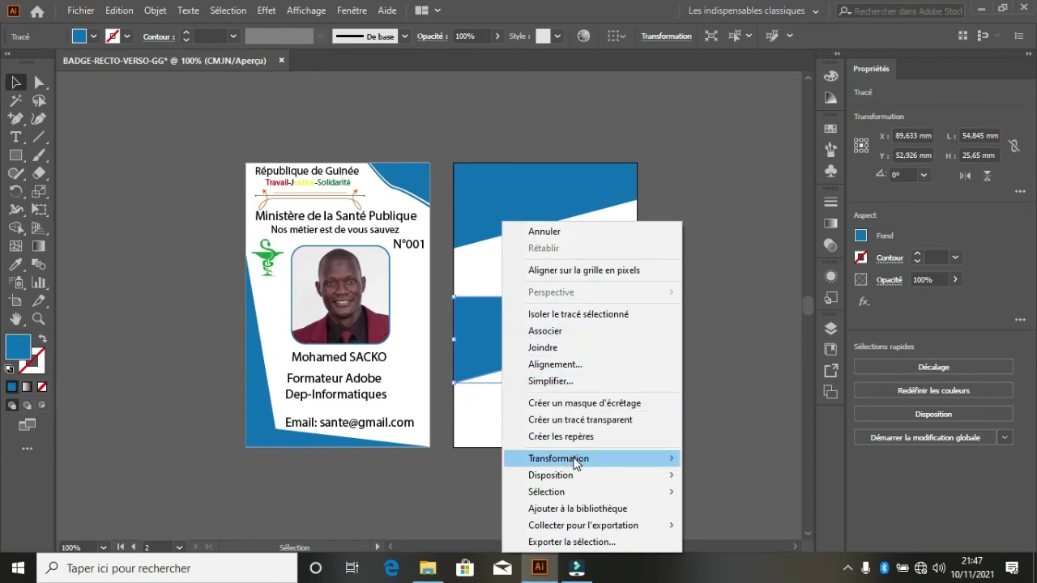
mouse_move(571, 460)
left_click(719, 381)
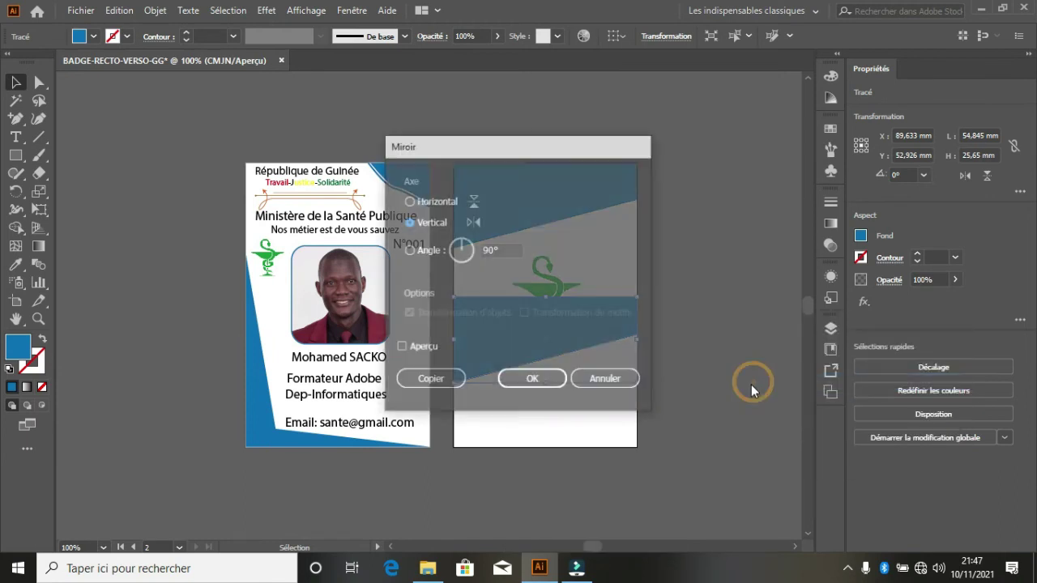
left_click_drag(582, 153, 906, 152)
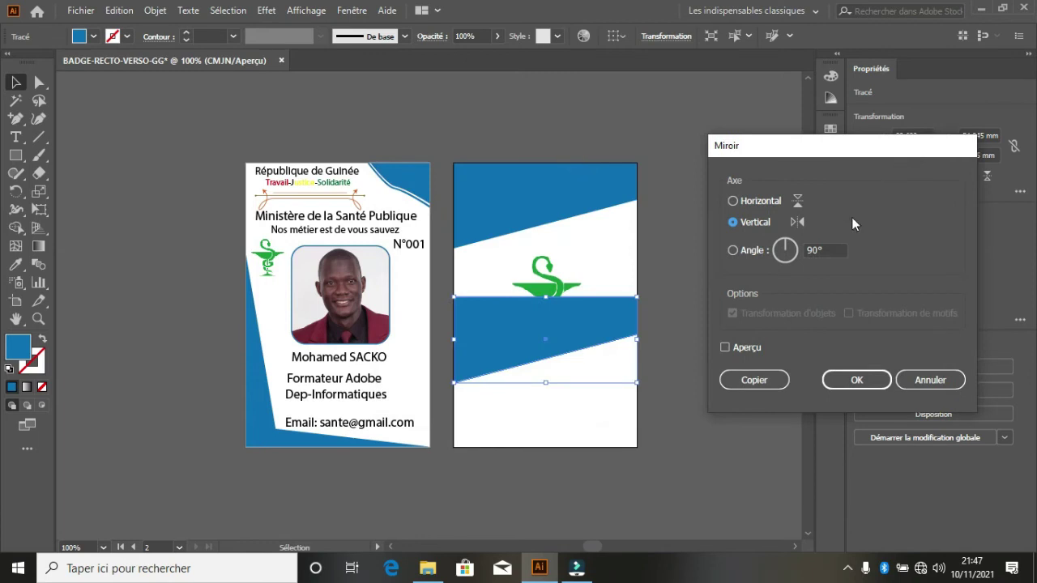
left_click(725, 348)
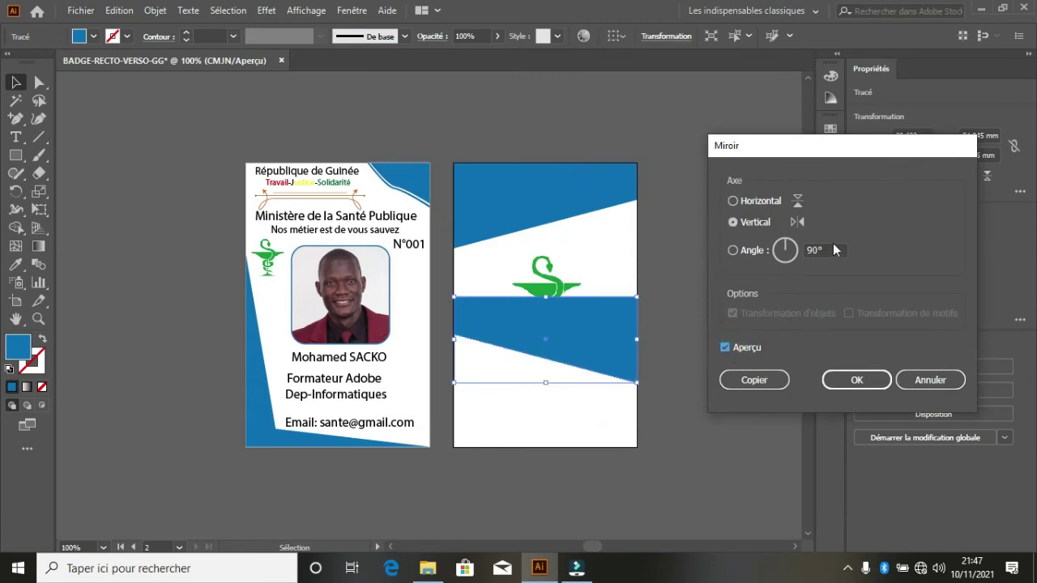
left_click(797, 202)
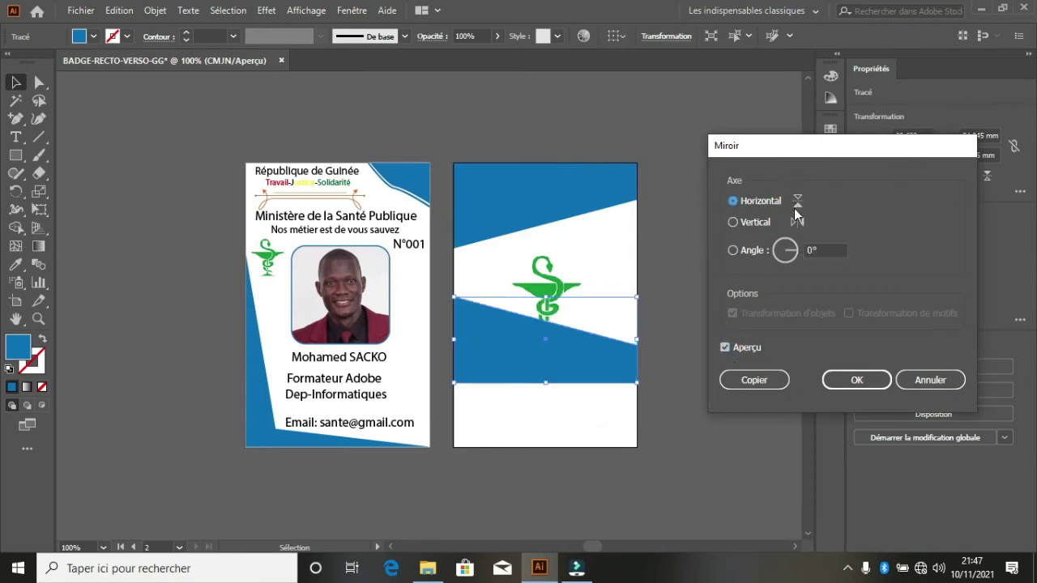
left_click(794, 224)
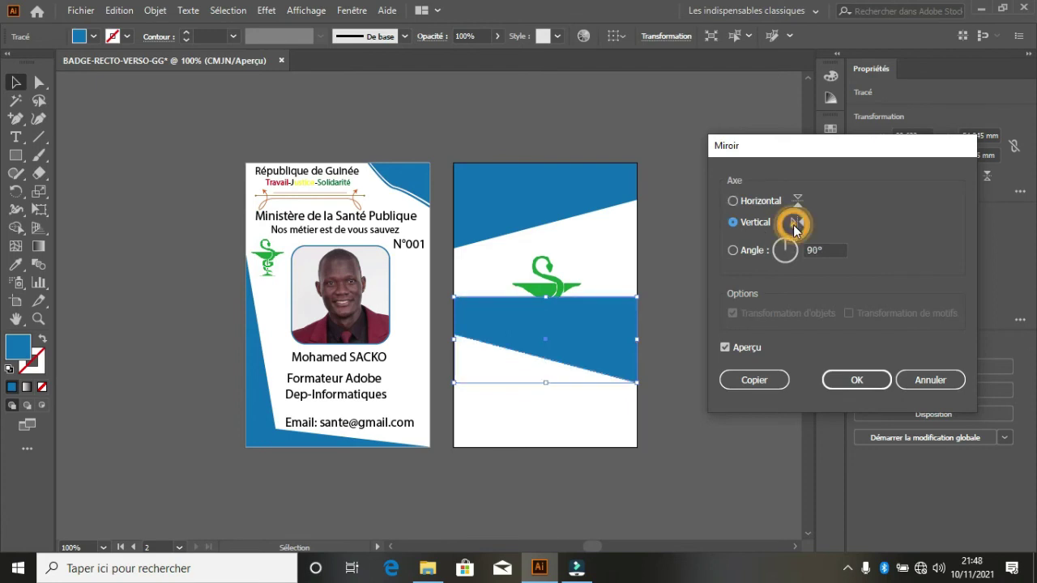
left_click(797, 200)
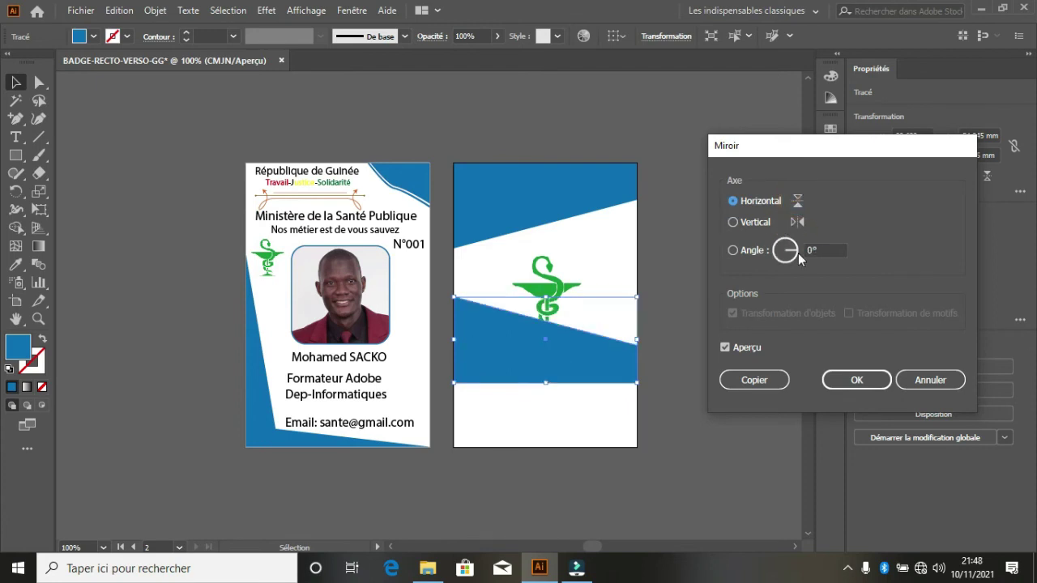
mouse_move(797, 252)
left_mouse_down()
mouse_move(780, 246)
mouse_move(777, 255)
mouse_move(803, 252)
left_mouse_up()
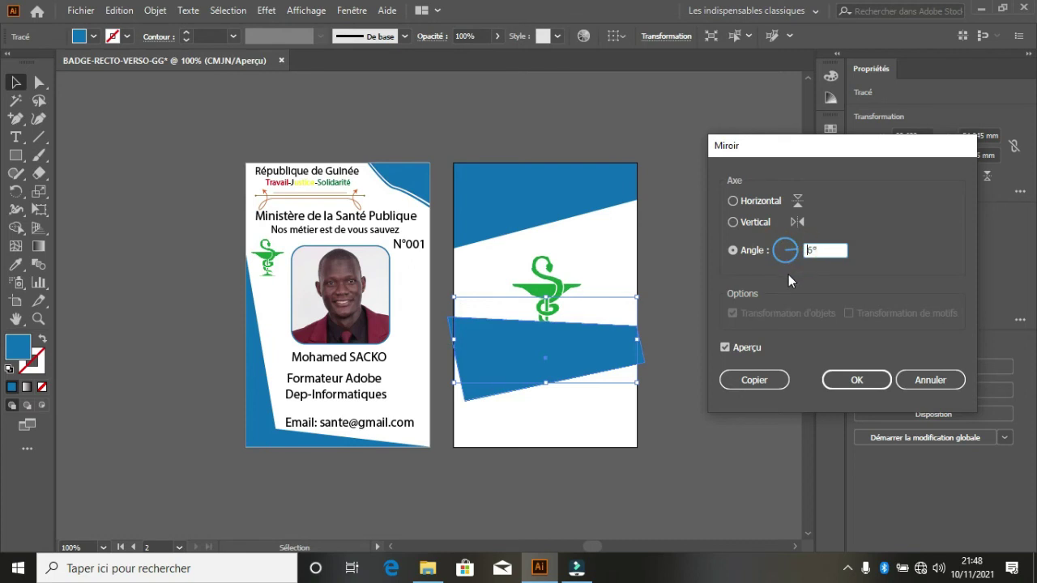
left_click(930, 380)
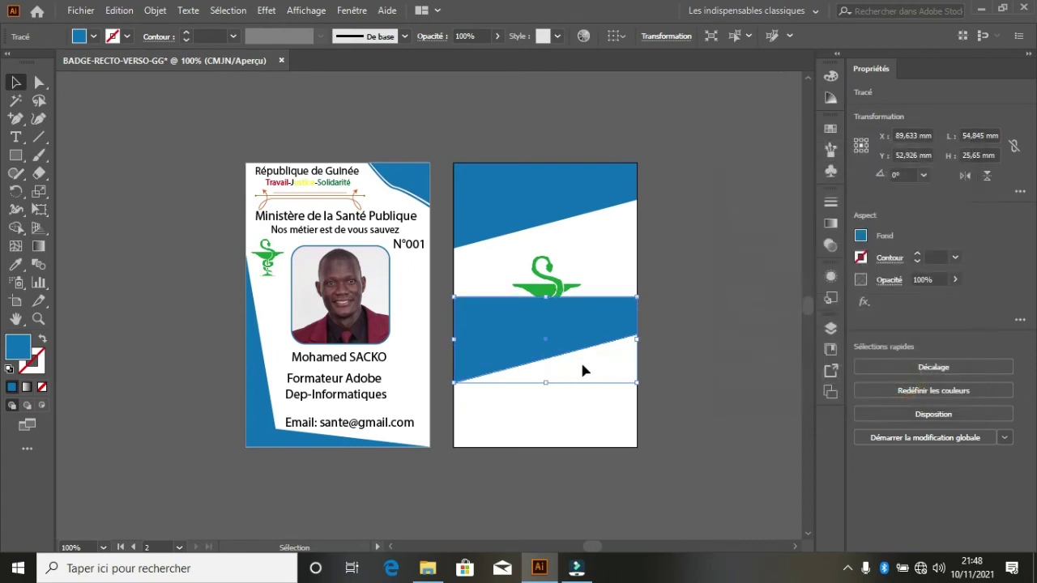
- Flip and resize the lower blue band, dropping its top edge below the caduceus
left_click_drag(550, 386, 579, 387)
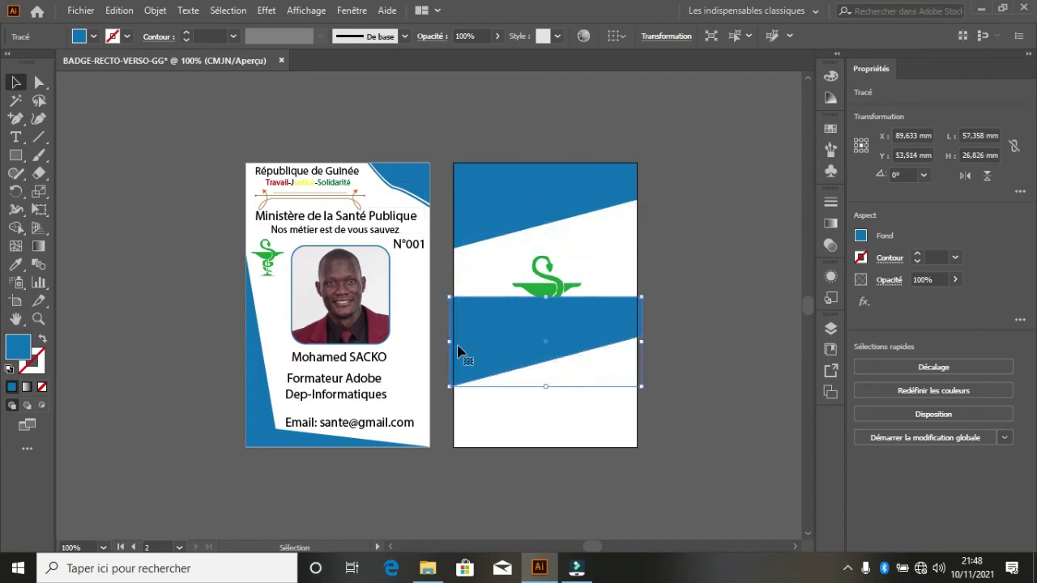
left_click_drag(455, 345, 631, 399)
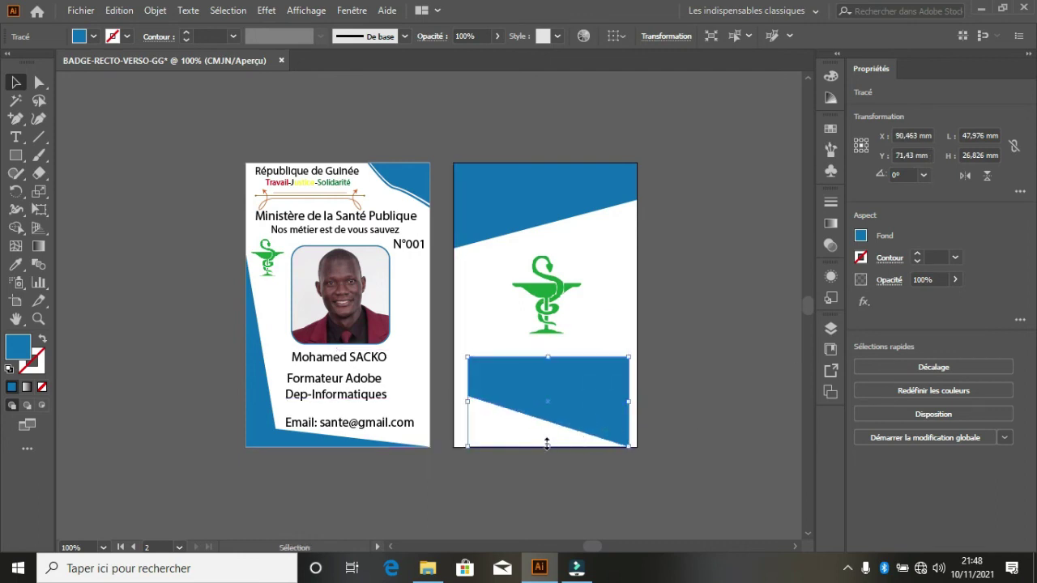
left_click_drag(546, 446, 597, 249)
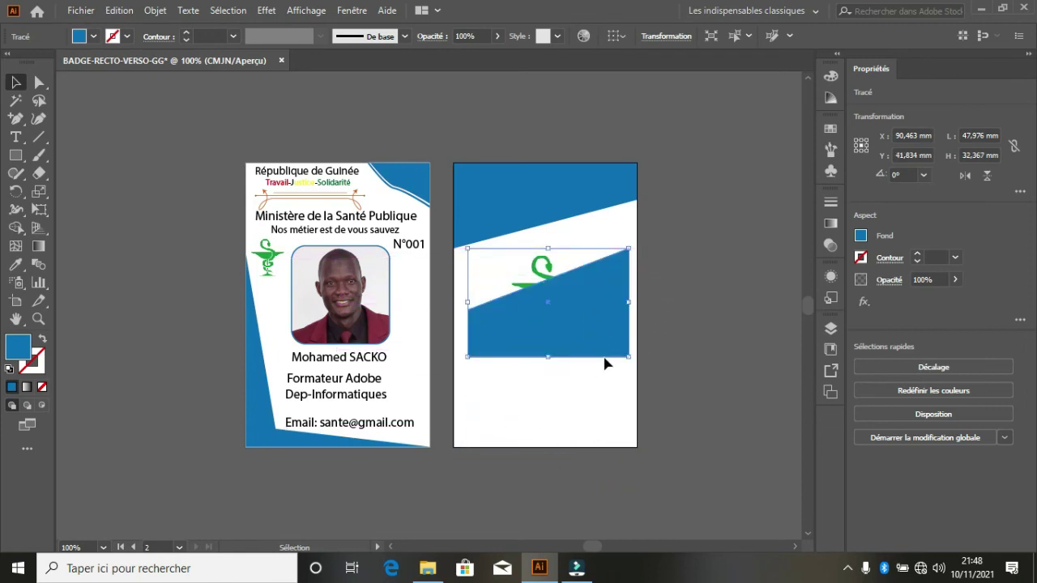
left_click_drag(610, 334, 637, 447)
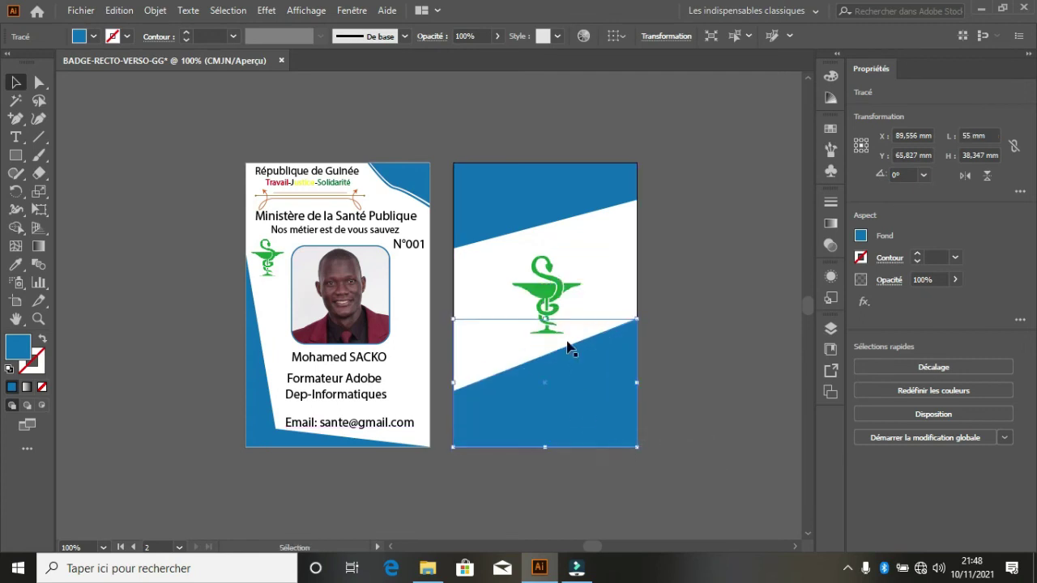
left_click_drag(548, 321, 556, 350)
left_click(696, 257)
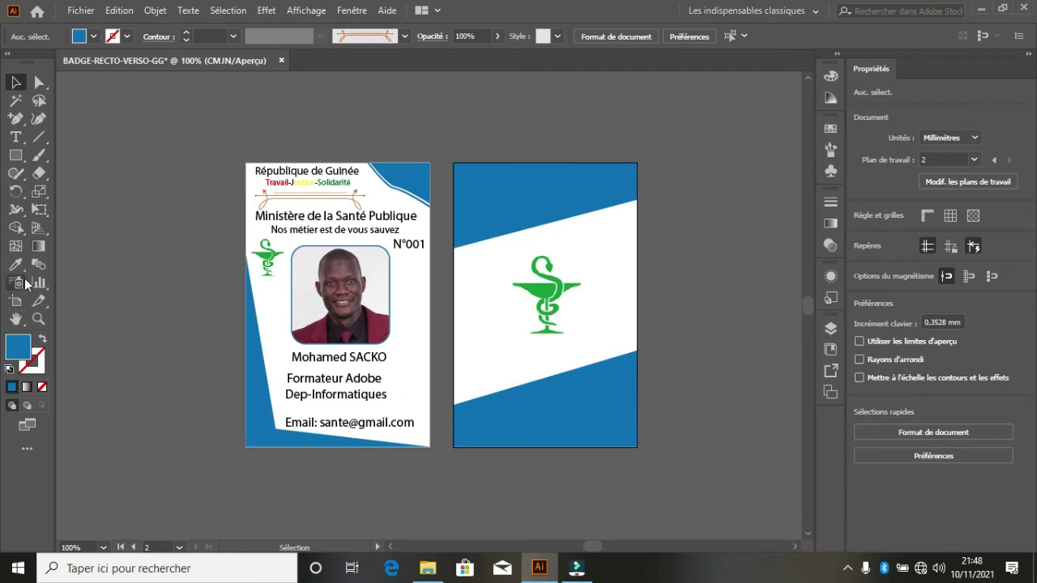
- Draw a small circle with white fill and a 2 pt black outline
left_click(16, 156)
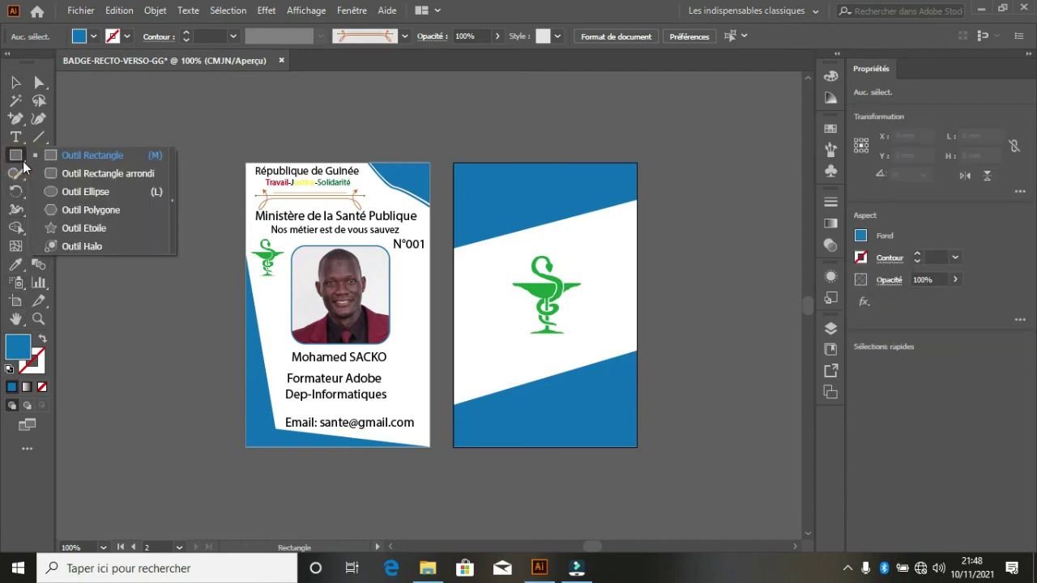
left_click(50, 191)
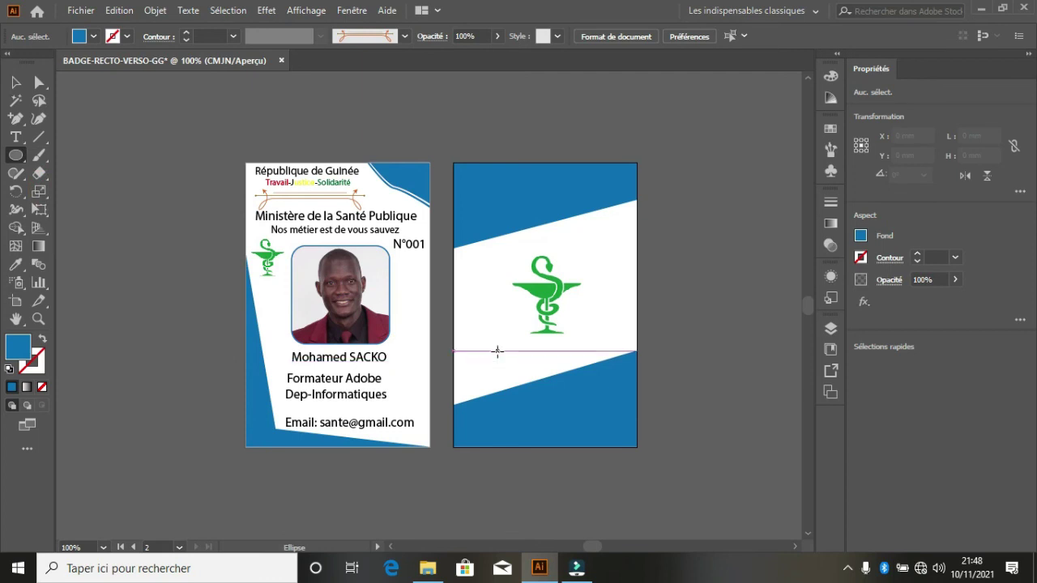
left_click_drag(460, 338, 500, 376)
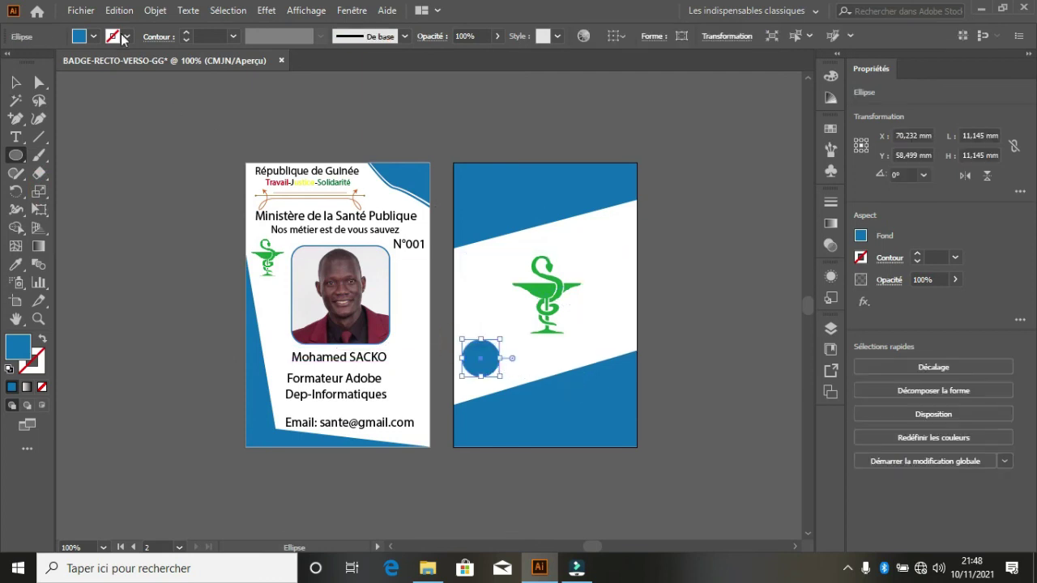
left_click(125, 37)
left_click(42, 62)
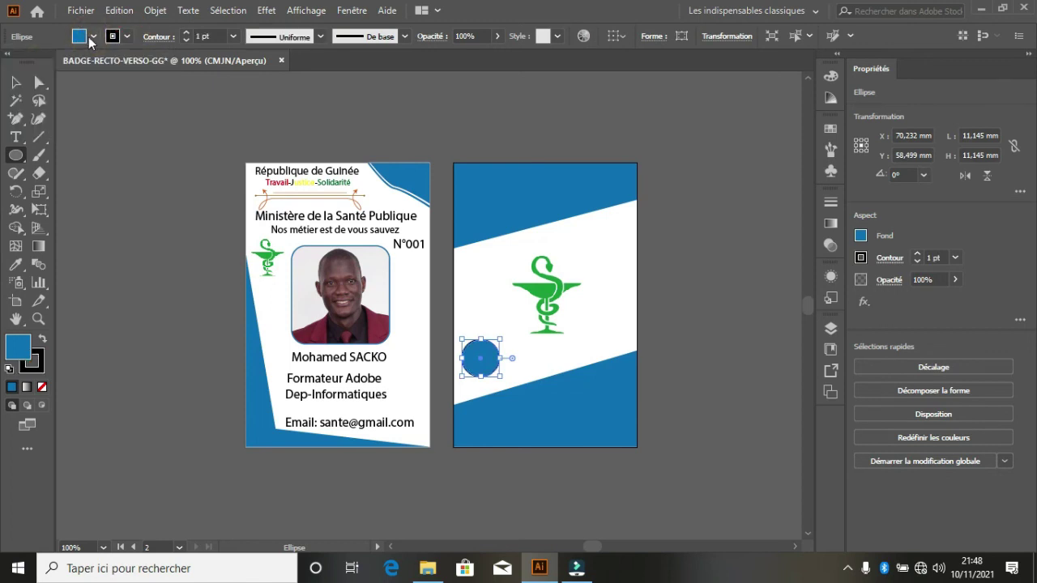
left_click(91, 37)
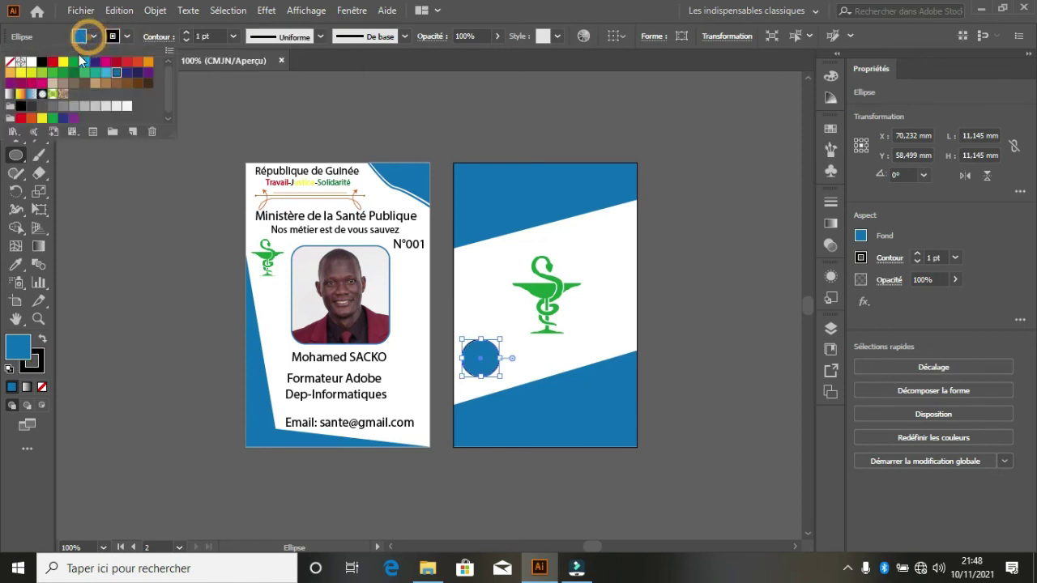
left_click(32, 63)
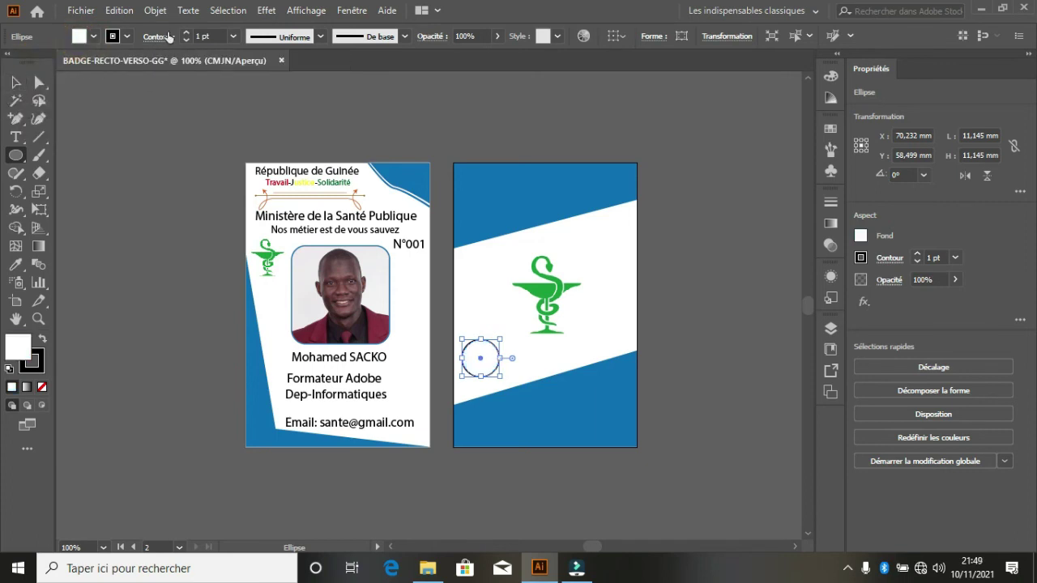
left_click(186, 33)
- Place three copies of the circle in a row along the lower band's edge
left_click(15, 81)
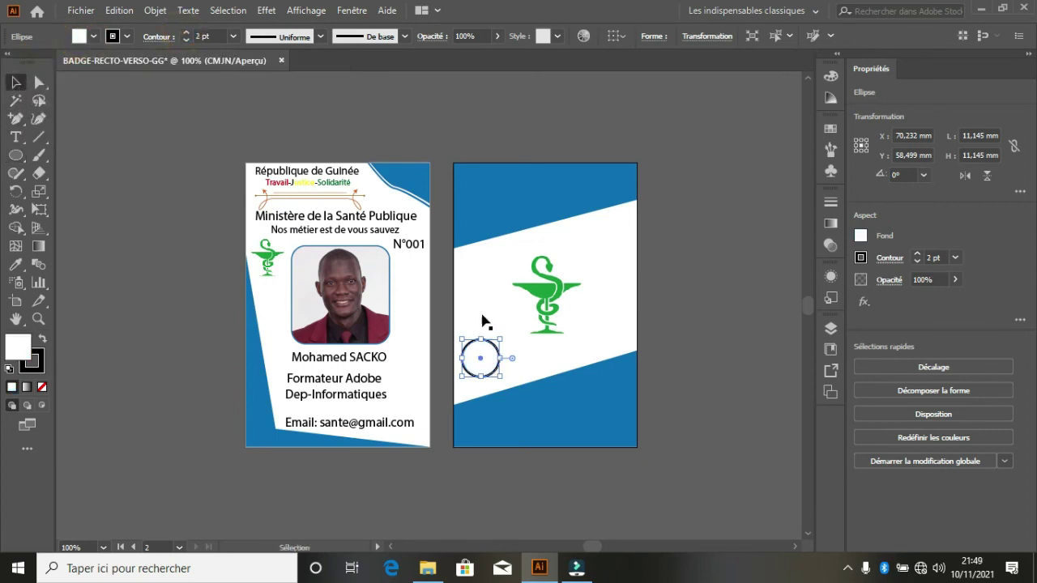
left_click_drag(480, 366, 613, 382)
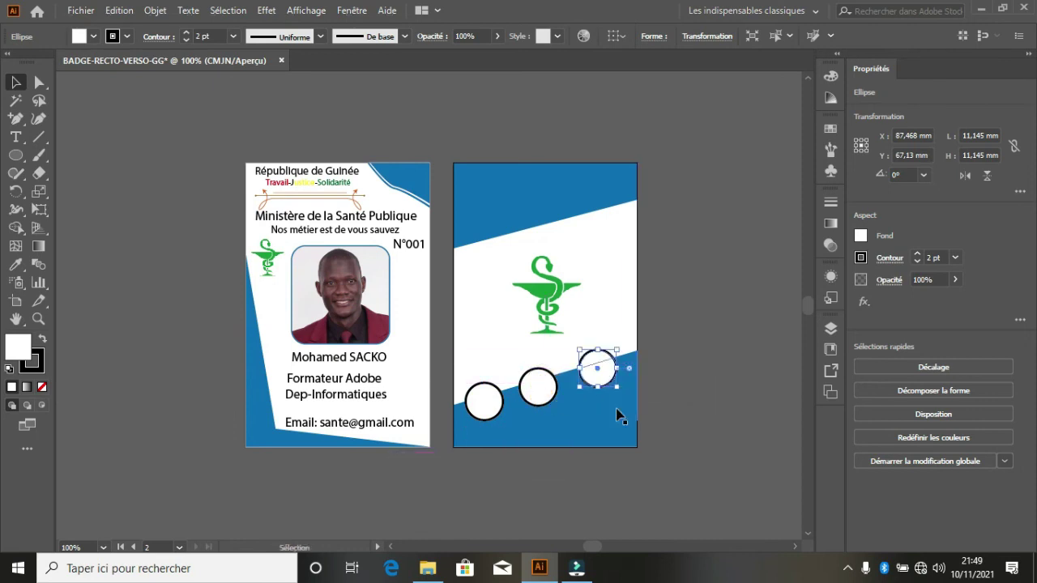
left_click(669, 354)
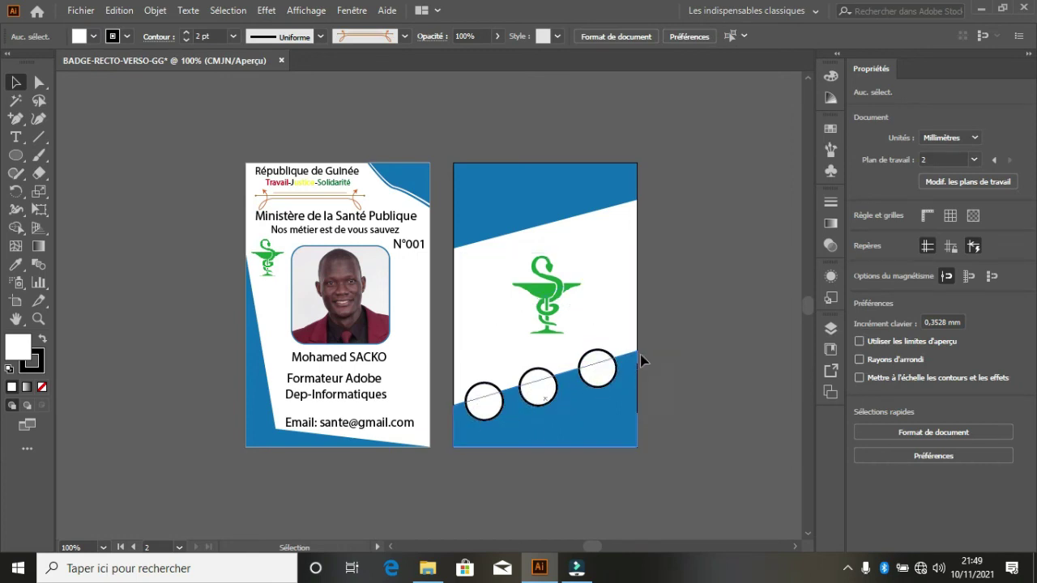
left_click(731, 276)
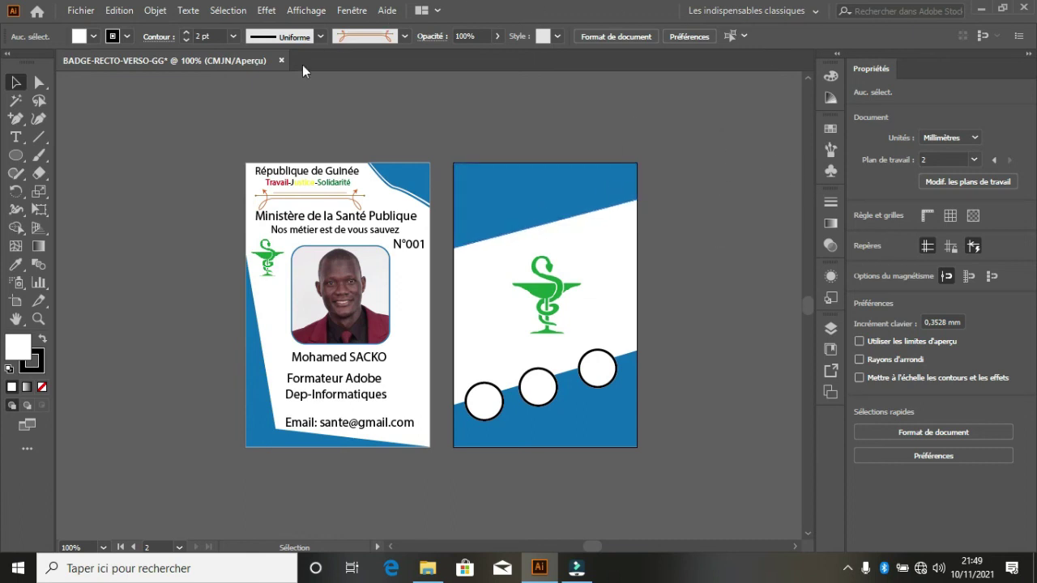
- Save the badge as Adobe PDF (*.PDF) named BADGE-RECTO-VERSO-GG
left_click(74, 11)
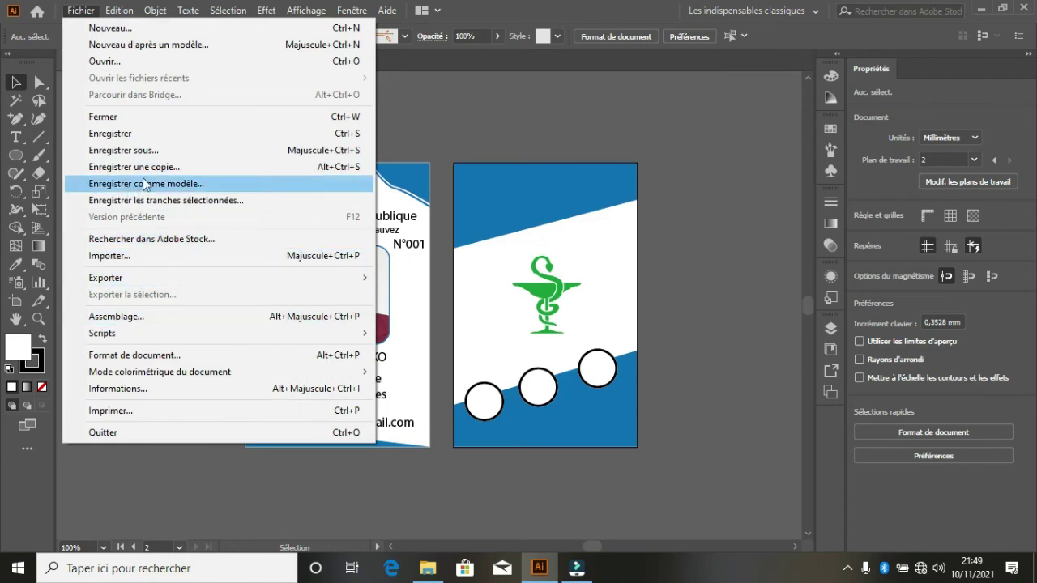
left_click(129, 151)
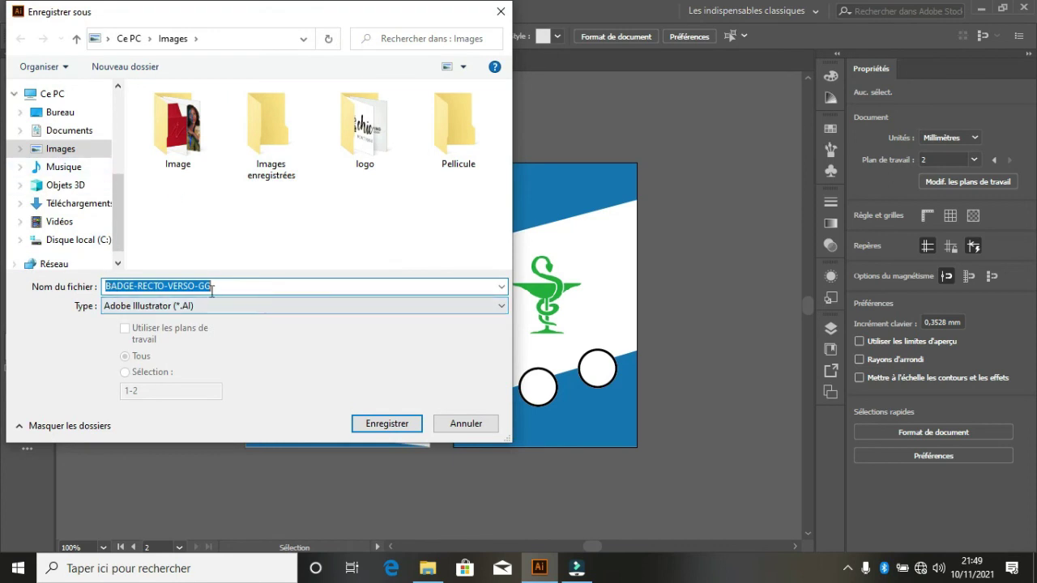
left_click(178, 308)
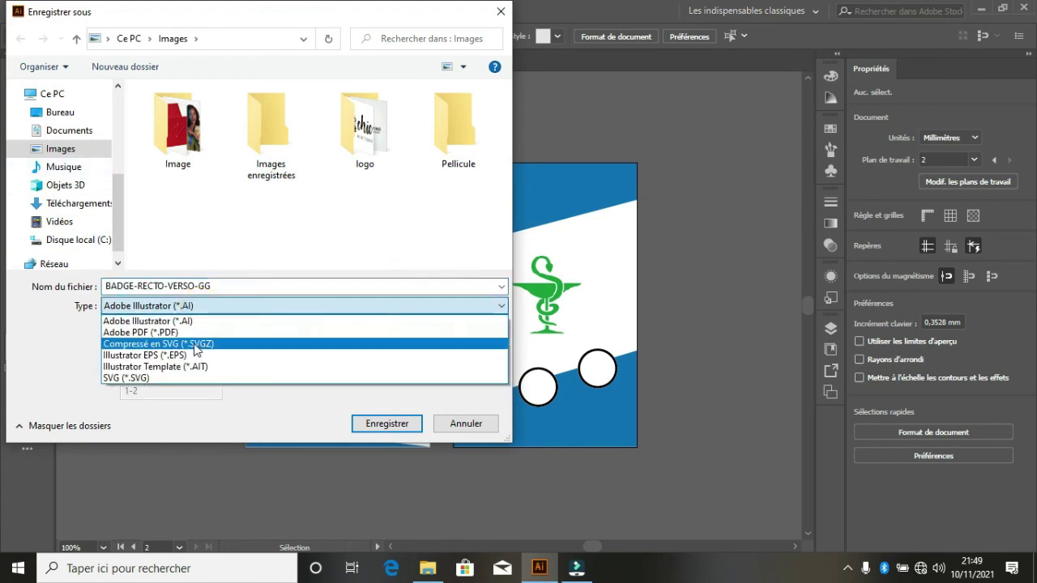
left_click(142, 332)
left_click(389, 423)
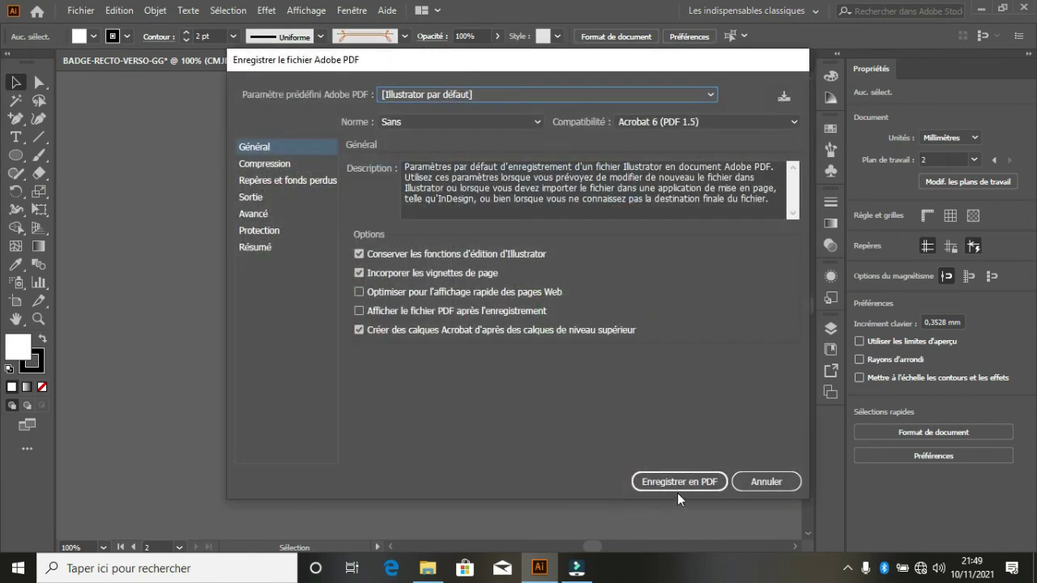
- Confirm the PDF settings and select BADGE-RECTO-VERSO-GG.pdf in File Explorer's Images folder
left_click(677, 486)
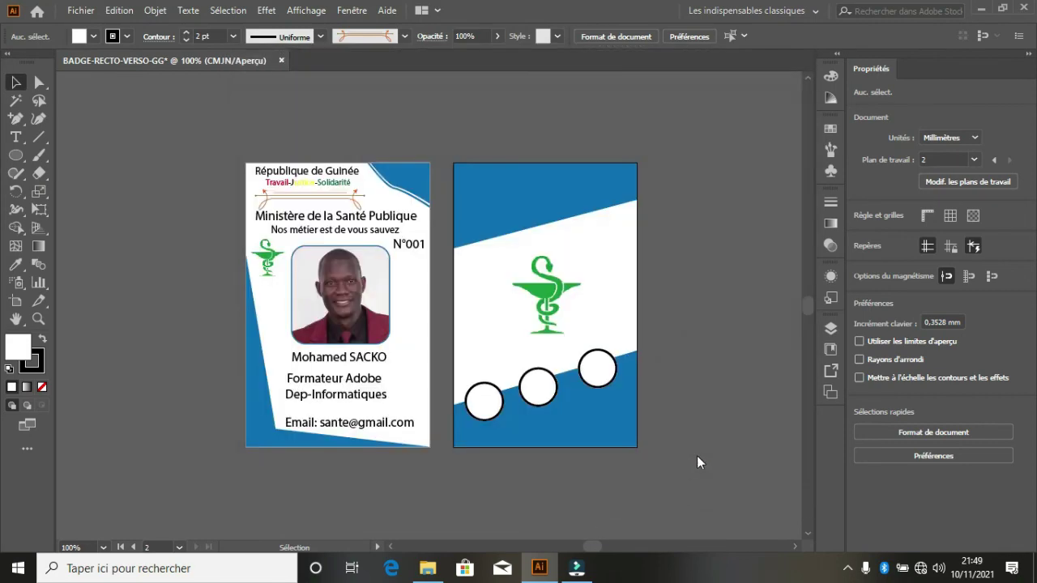
left_click(428, 568)
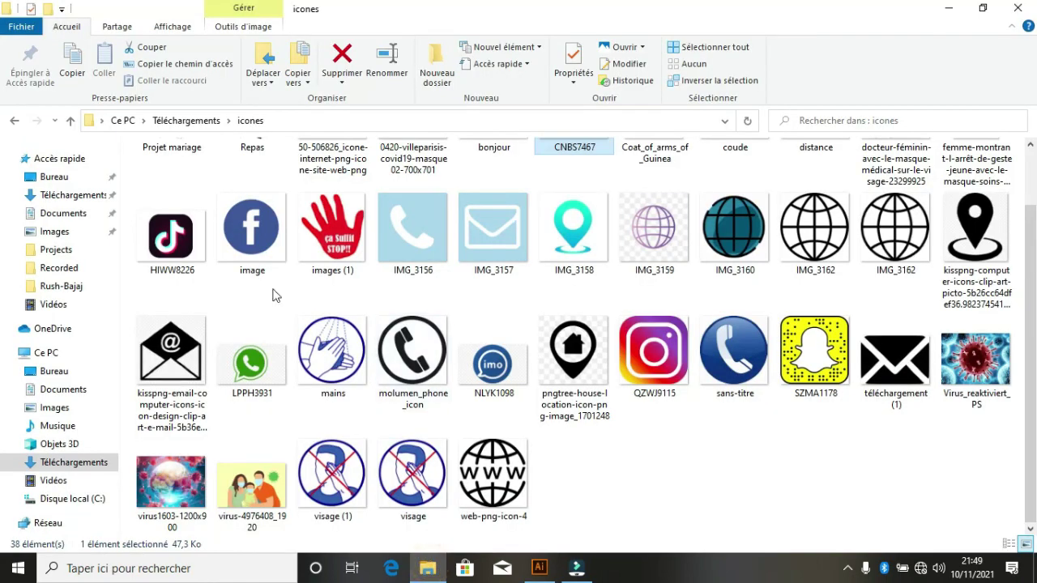
left_click(42, 234)
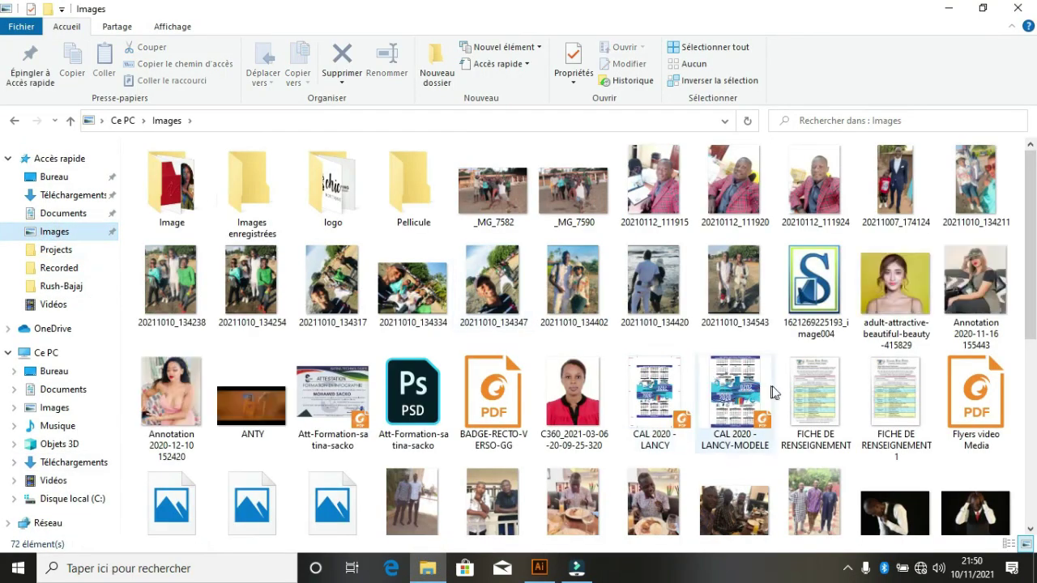
left_click(512, 396)
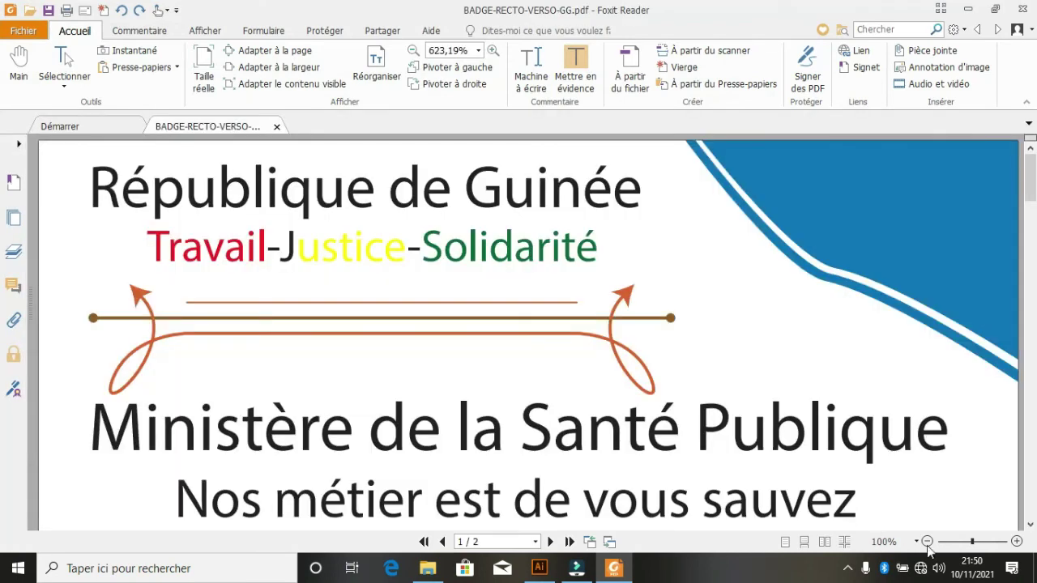
- Zoom out in Foxit Reader until the whole badge page is visible
left_click(926, 541)
left_click(926, 541)
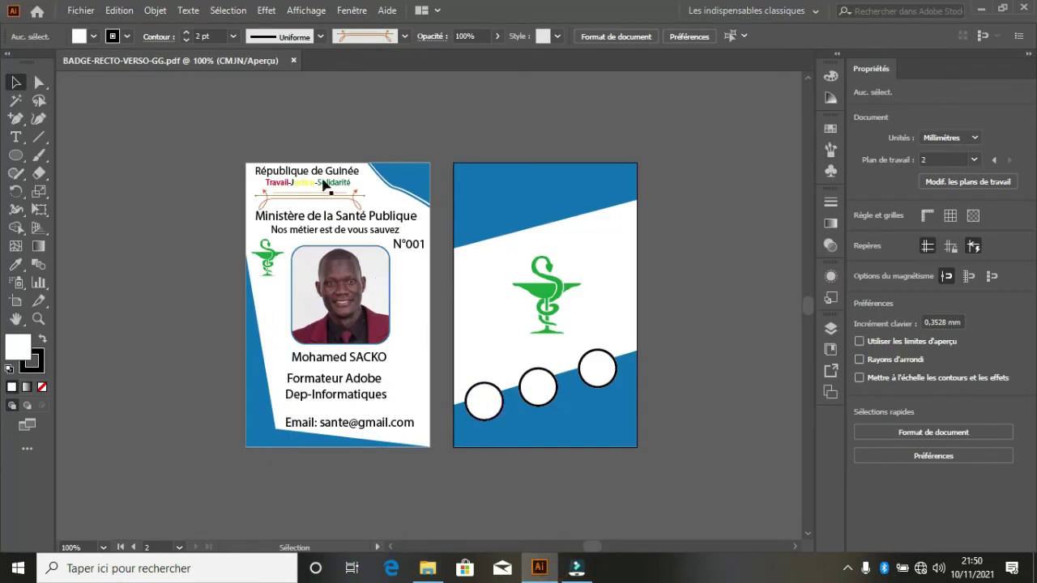
- Start a PDF save of artboards 1-2, cancel it, then minimize Illustrator and File Explorer
left_click(81, 10)
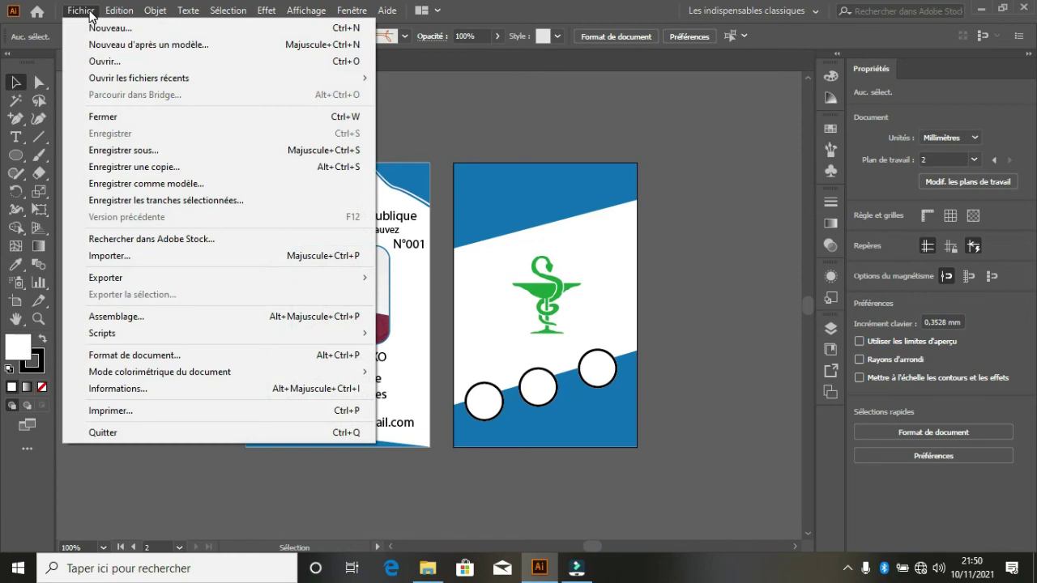
left_click(143, 151)
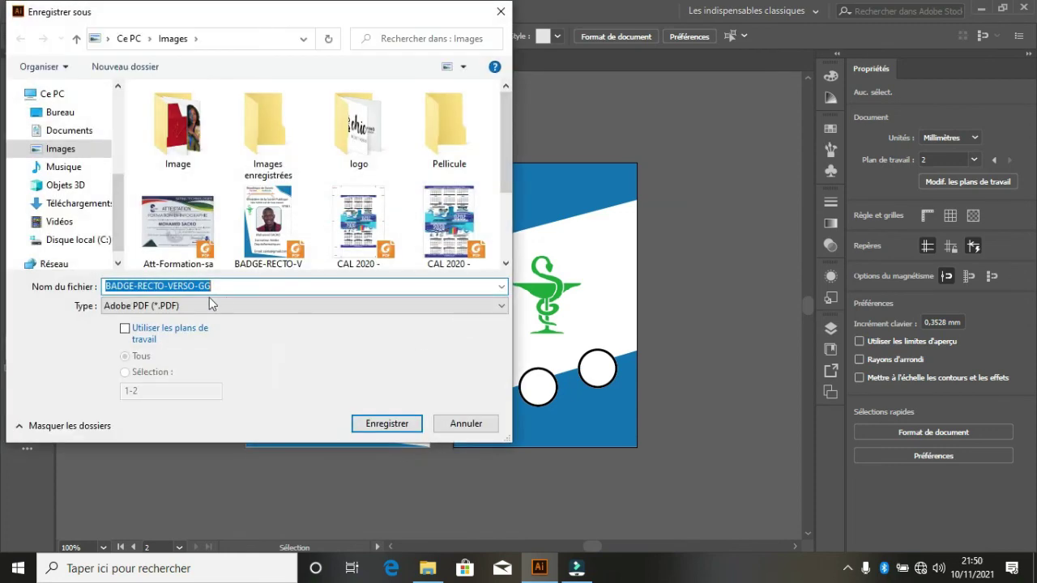
left_click(209, 302)
left_click(214, 302)
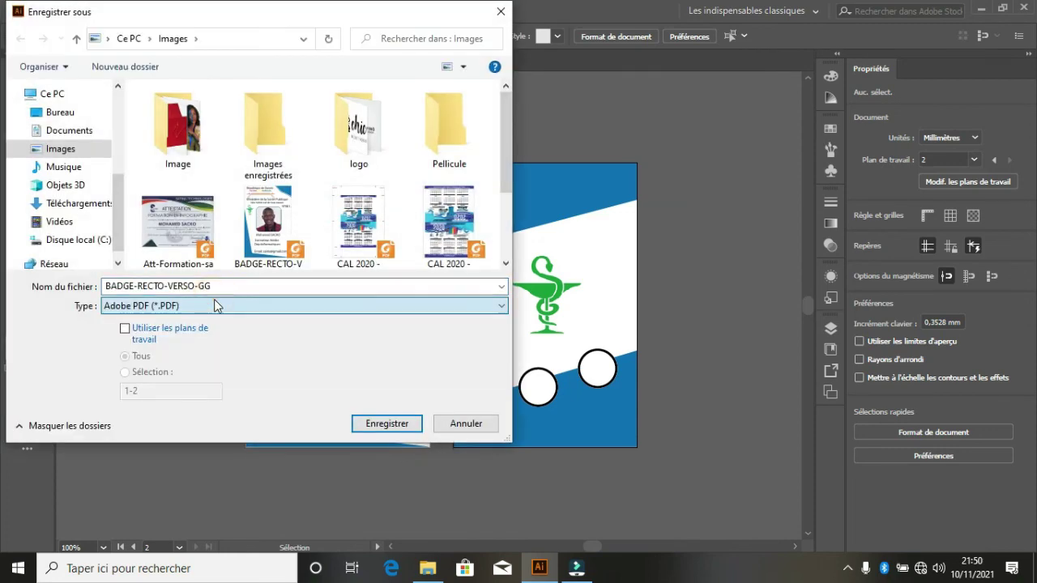
left_click(125, 329)
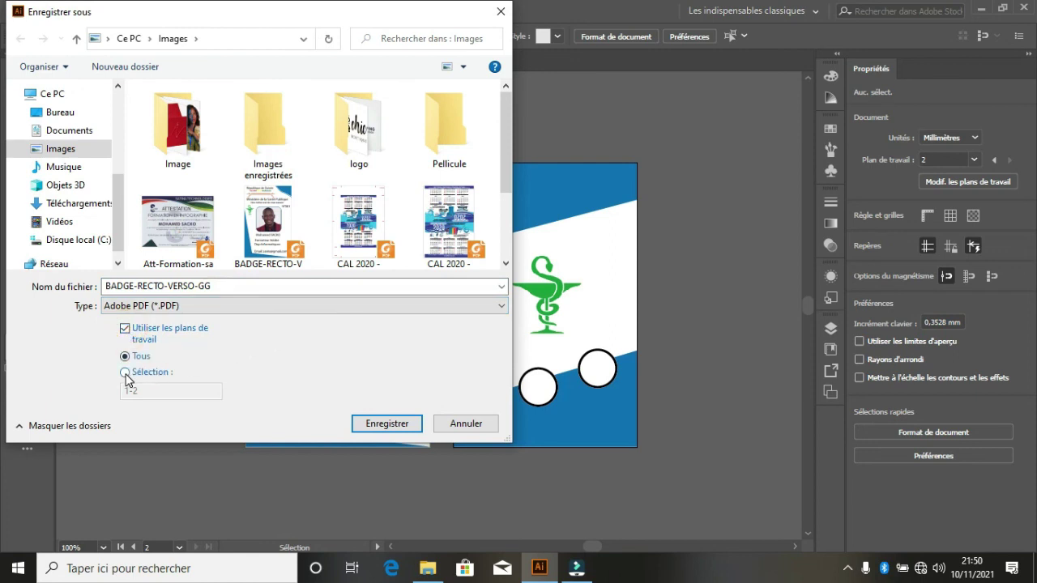
left_click(126, 374)
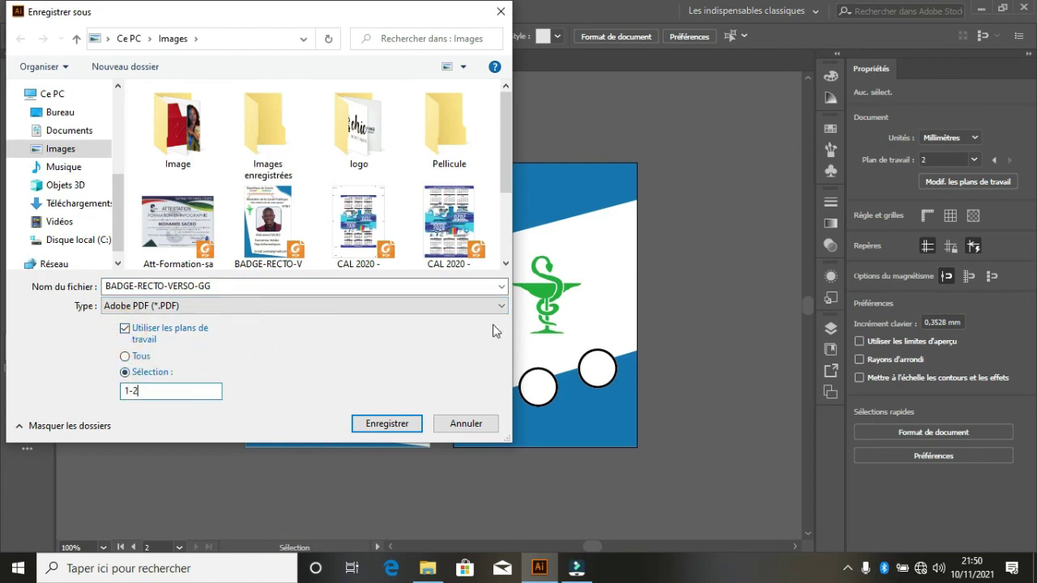
left_click(467, 423)
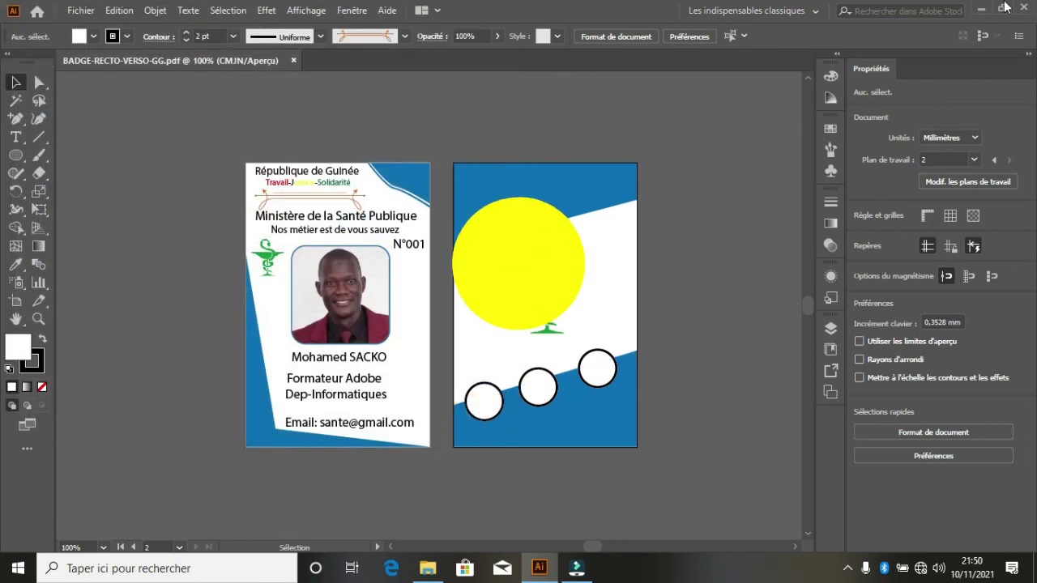
left_click(981, 10)
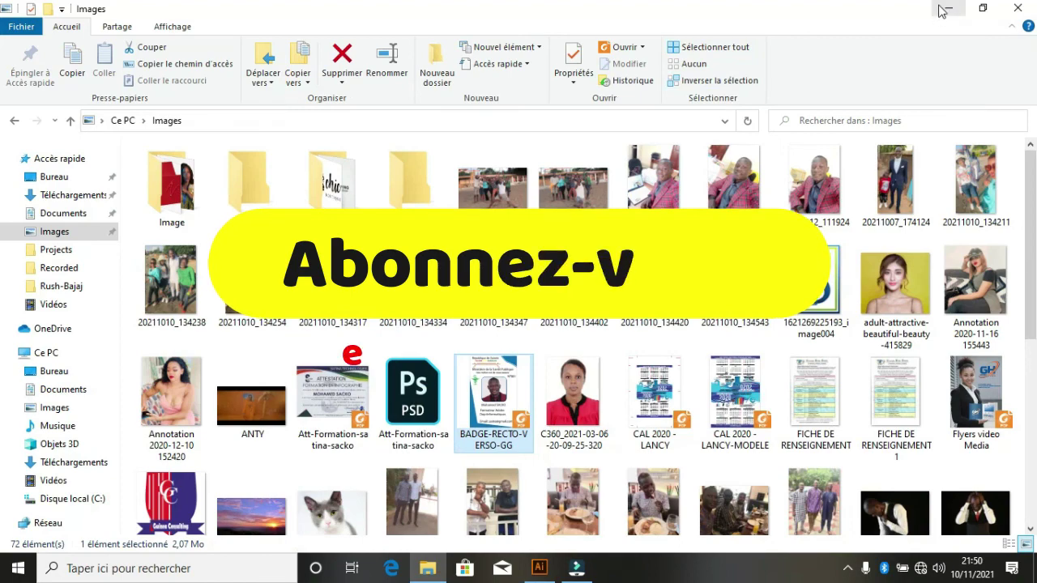
left_click(944, 9)
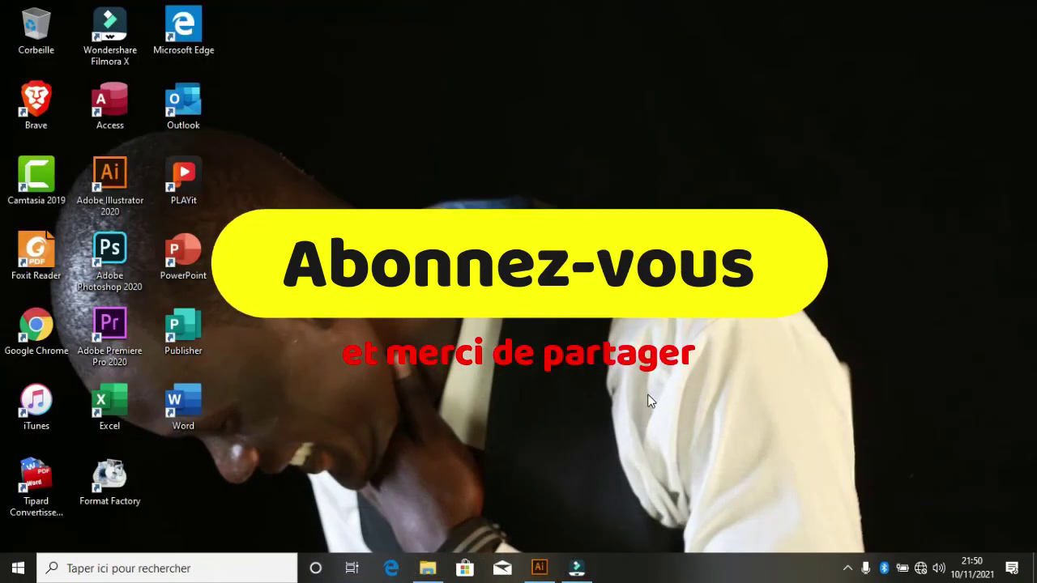